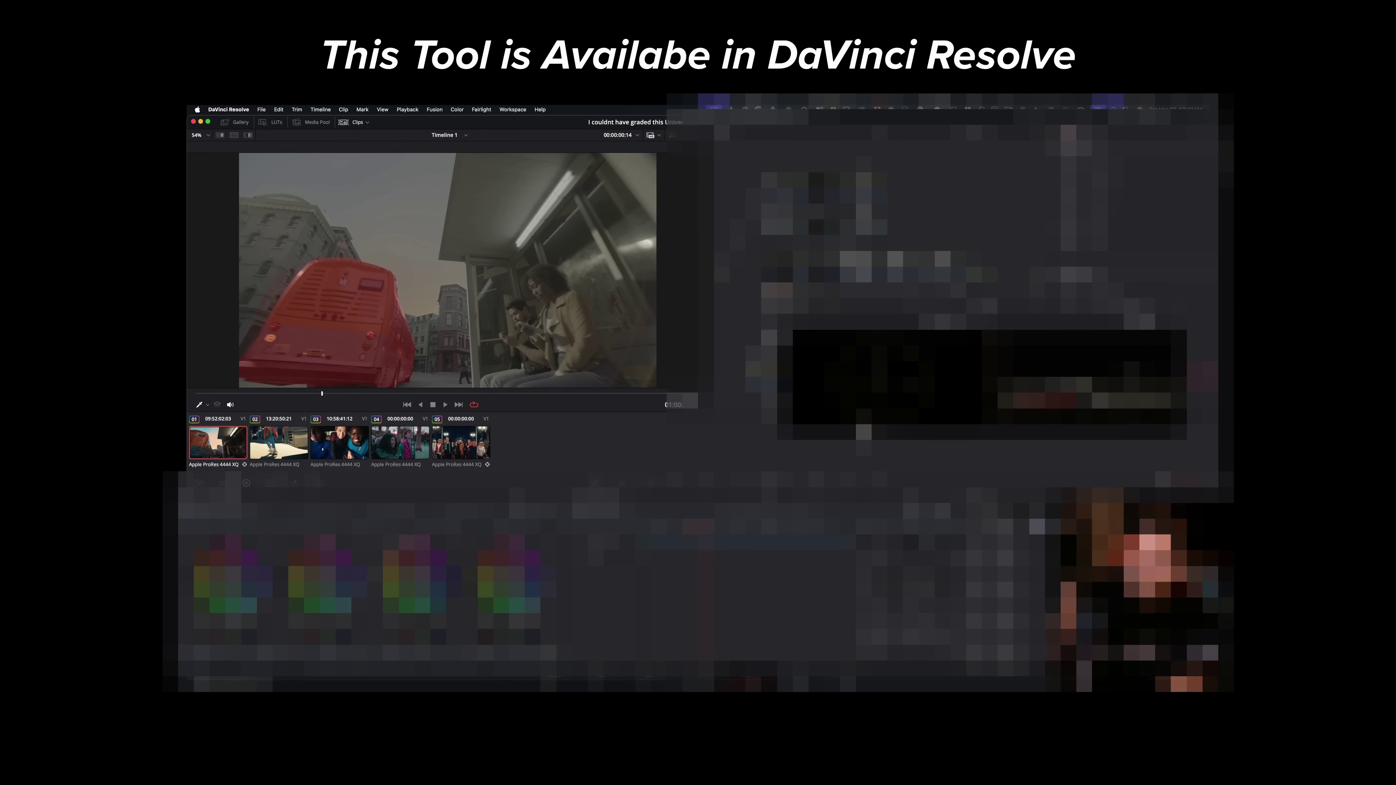
pyautogui.click(197, 405)
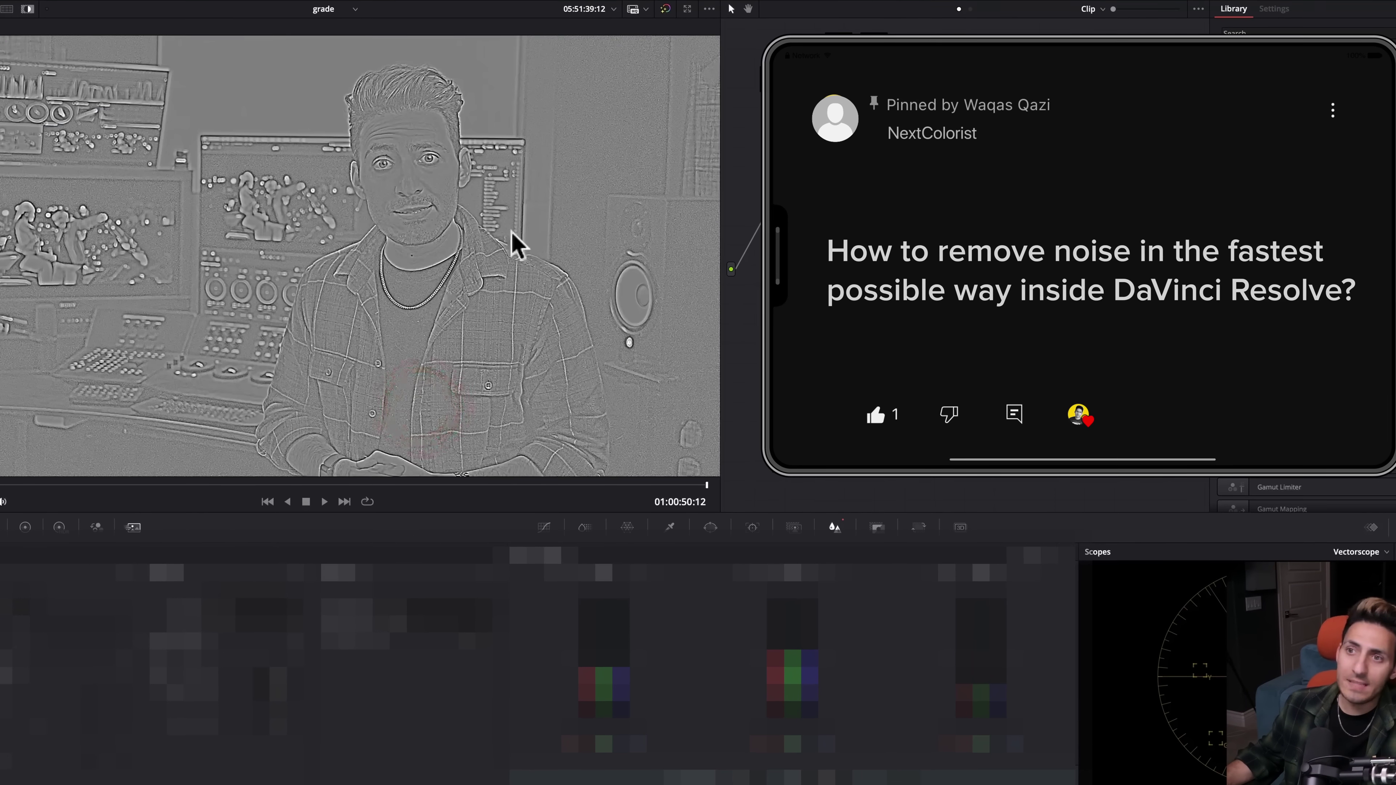
pyautogui.scroll(5, 528, 248)
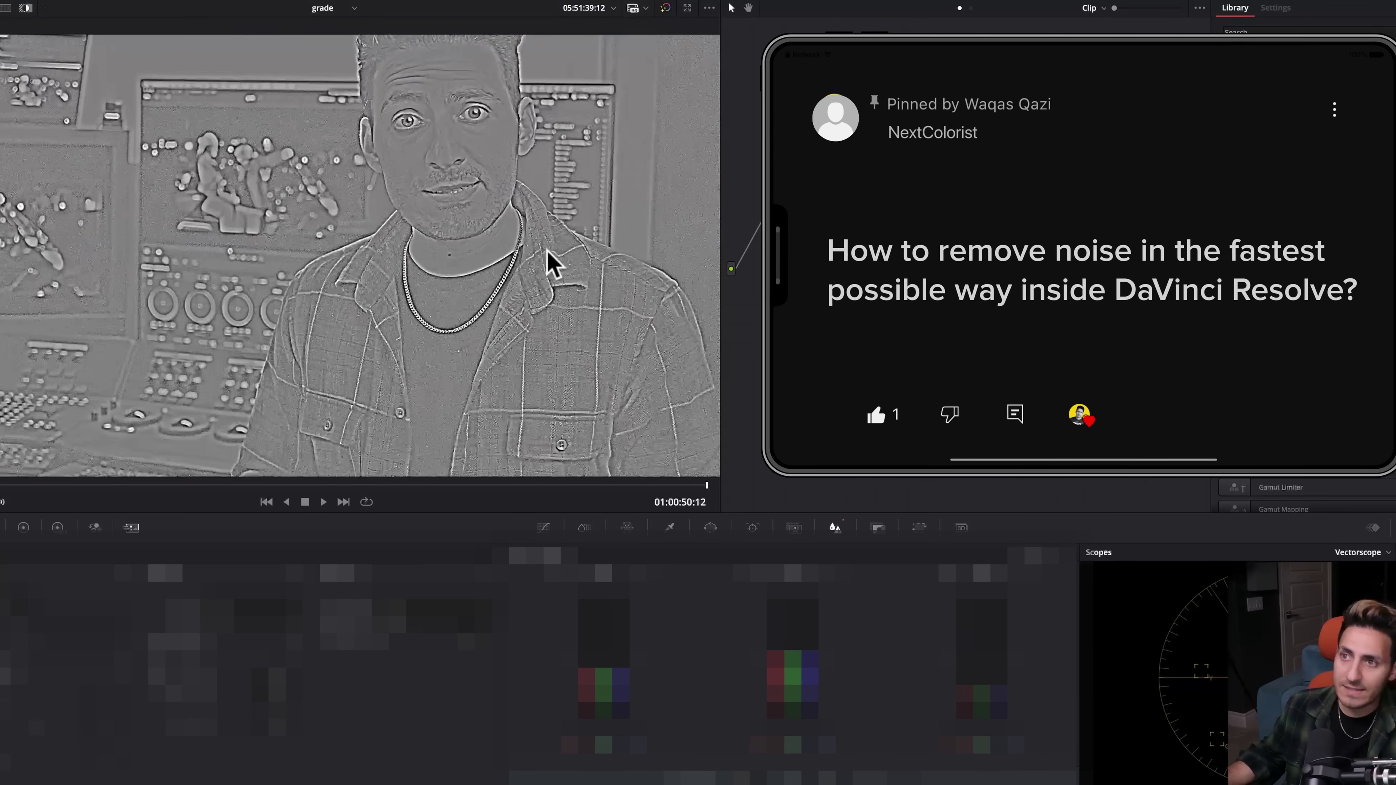
pyautogui.moveTo(542, 264); pyautogui.dragTo(297, 451)
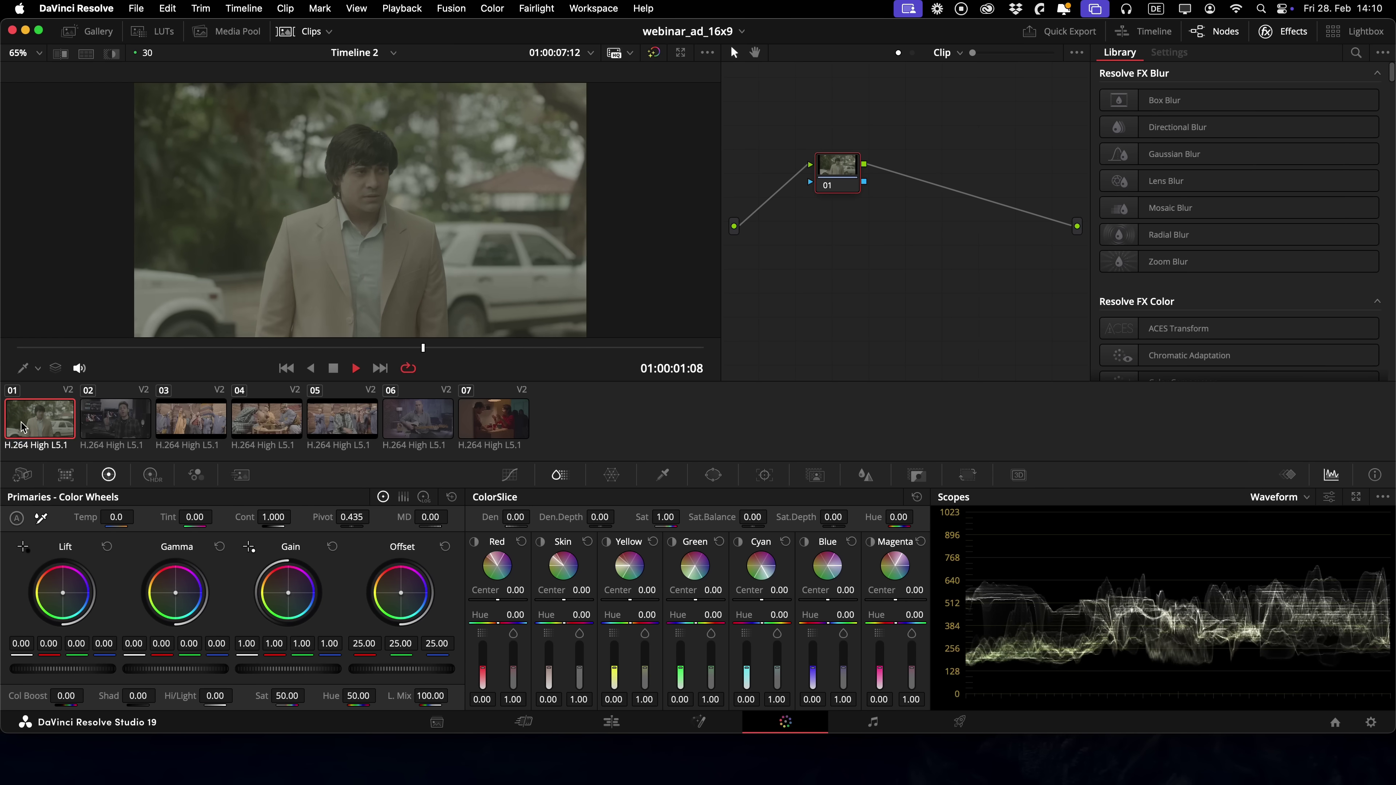
# Browse the practice footage clips in Timeline 2, from clip 02 through the later shots
pyautogui.click(134, 419)
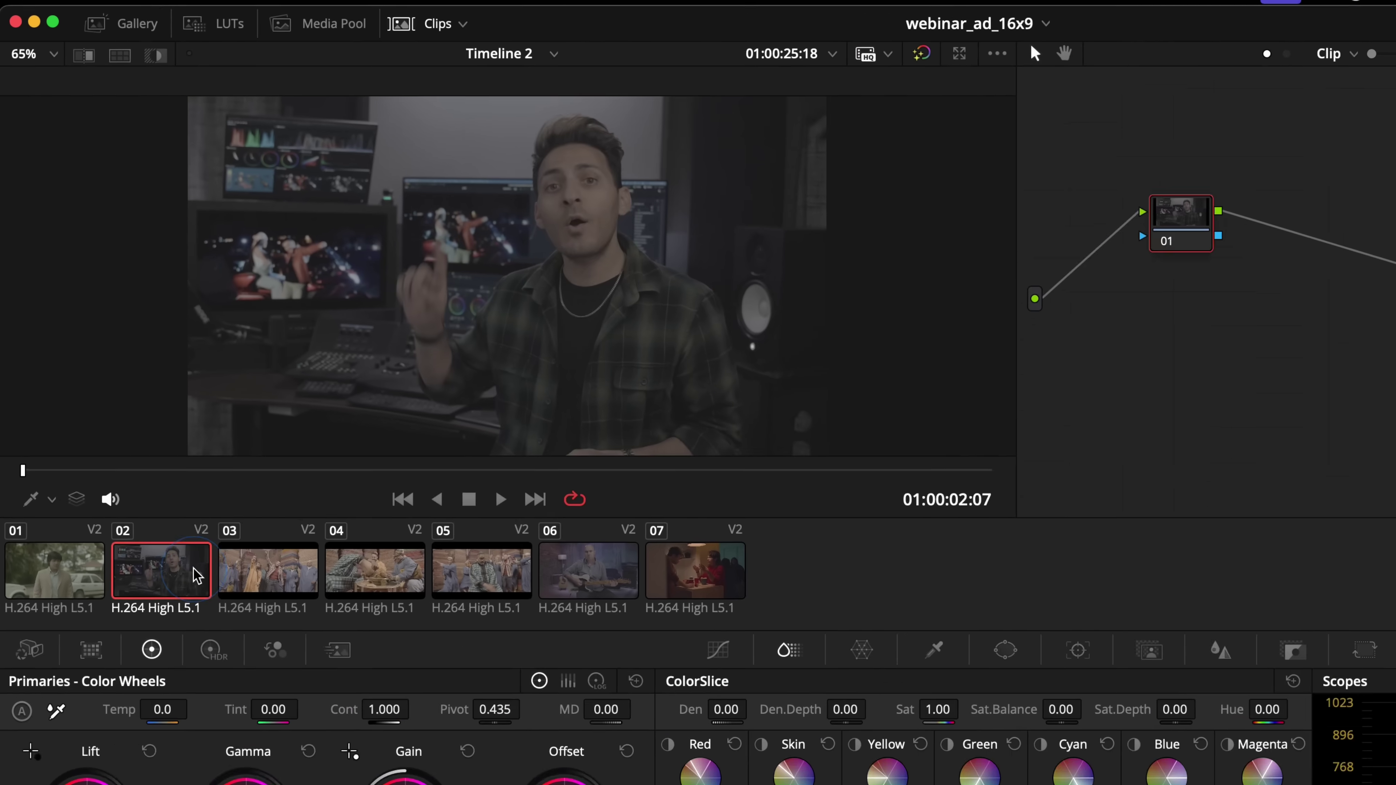
pyautogui.click(181, 422)
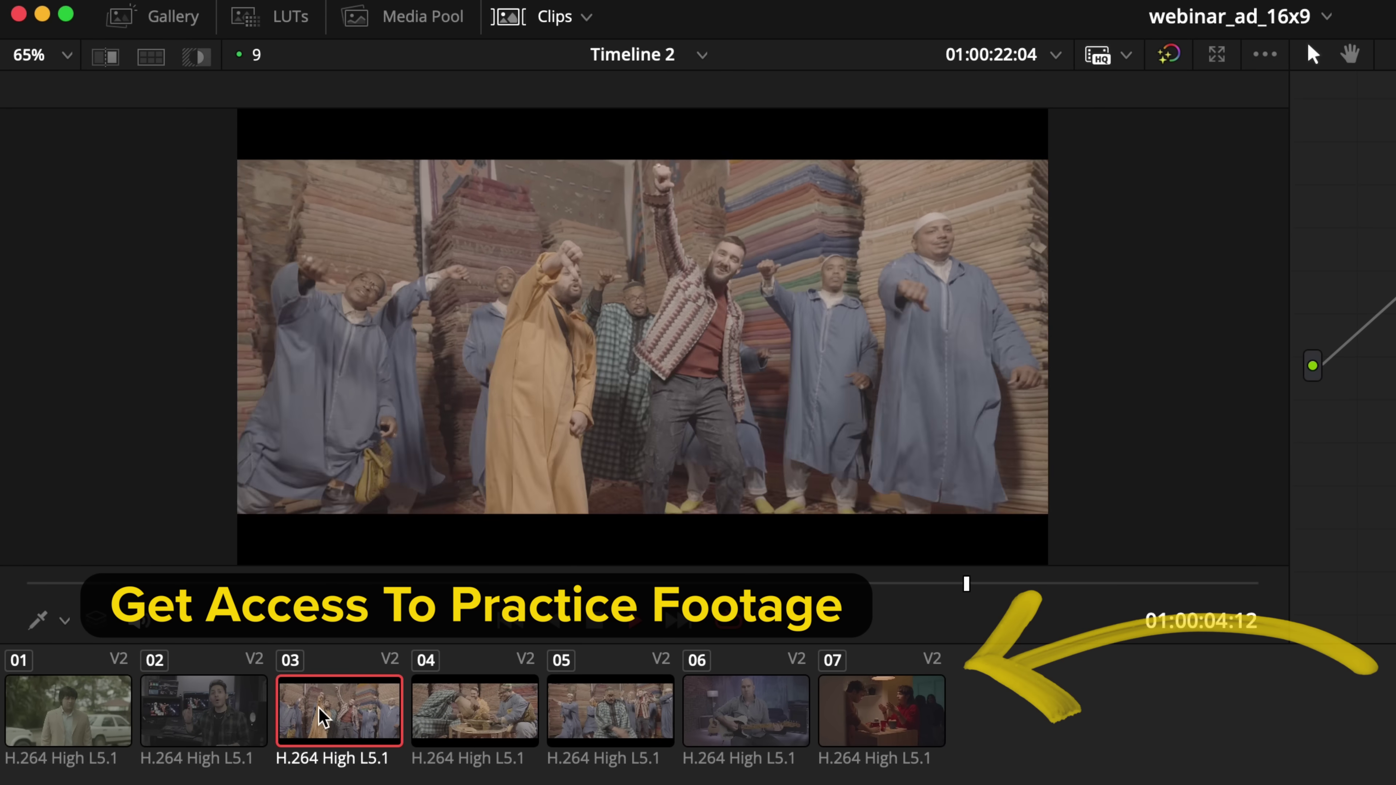
pyautogui.click(434, 709)
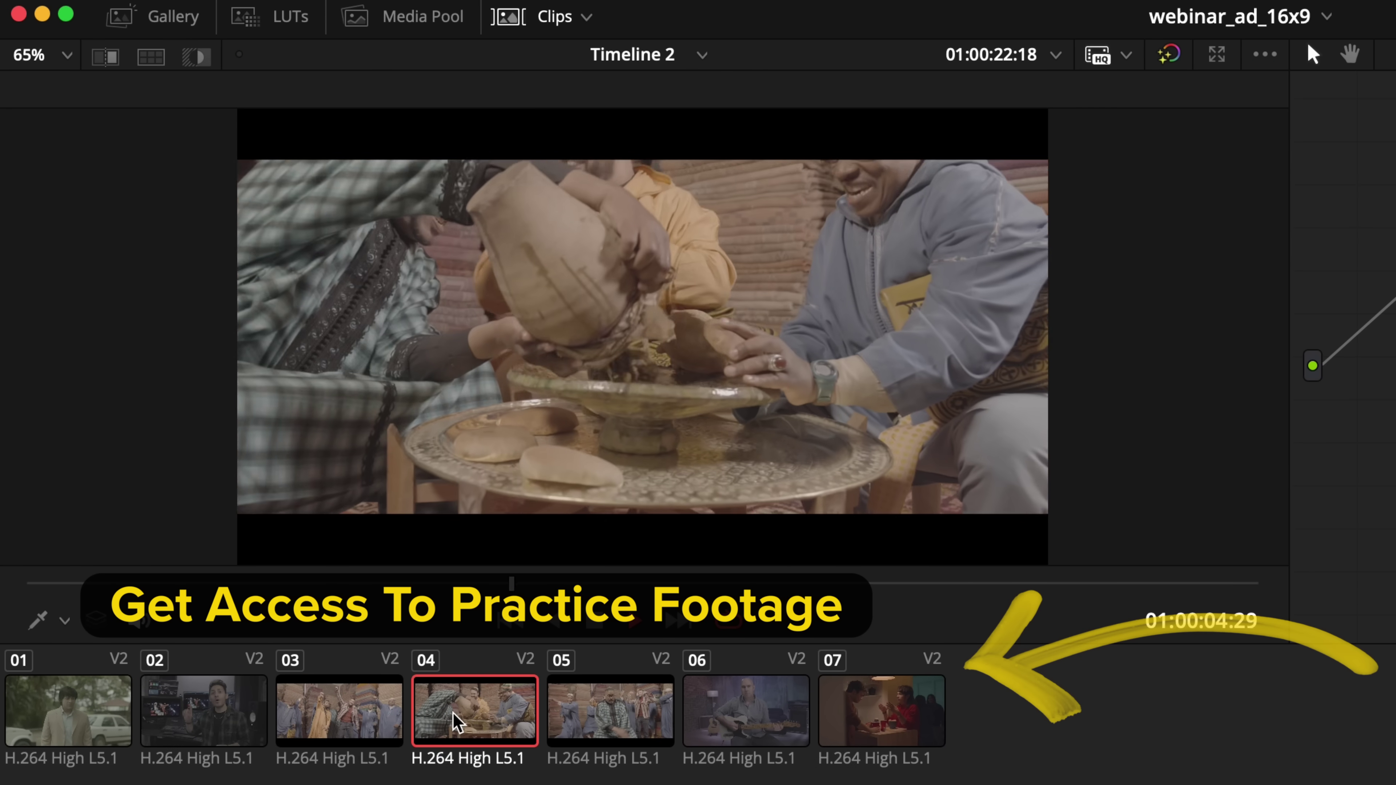
pyautogui.click(638, 711)
pyautogui.click(725, 718)
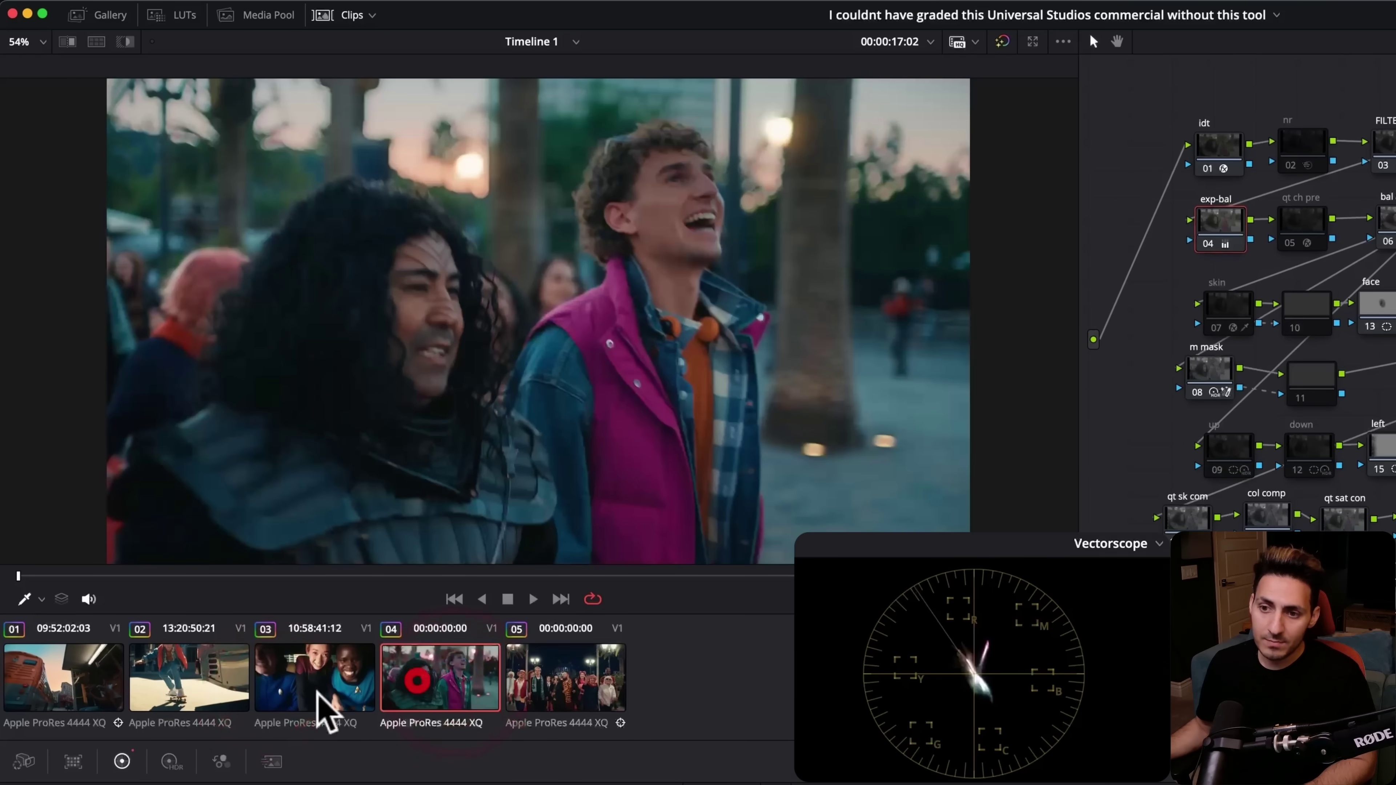
# Go through clips 01 to 05 of Timeline 1 to examine the ungraded shots, scrubbing through clip 05
pyautogui.click(127, 709)
pyautogui.click(127, 709)
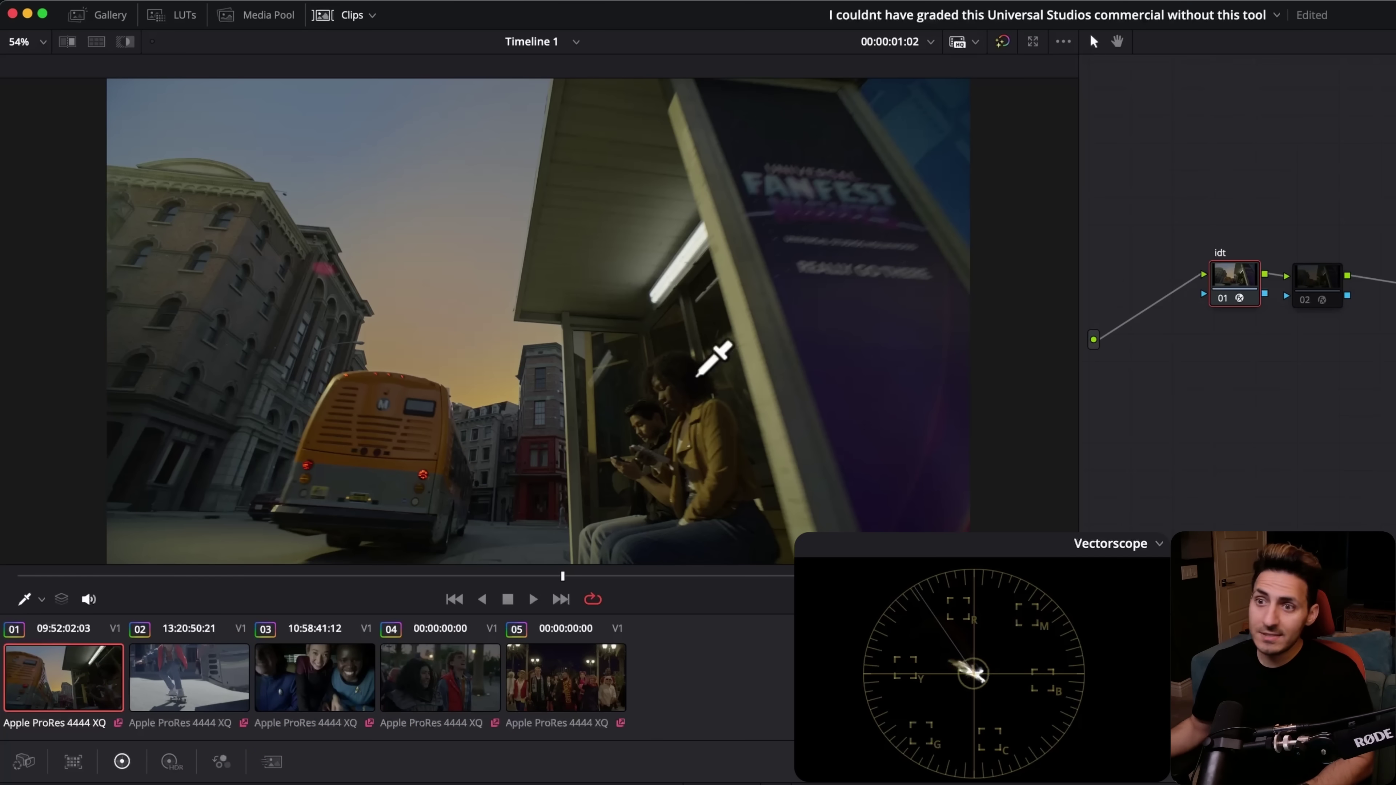
pyautogui.click(193, 692)
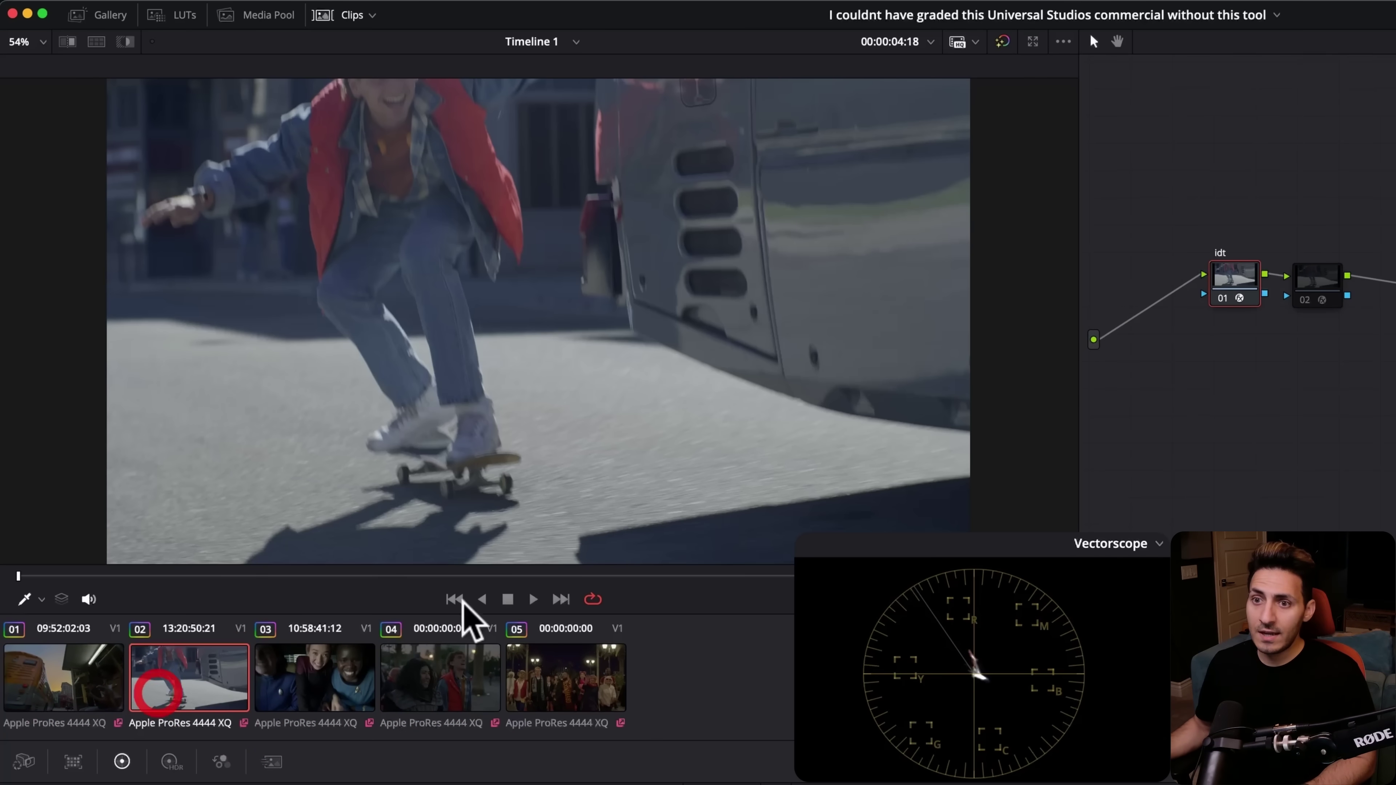
pyautogui.click(333, 687)
pyautogui.click(440, 680)
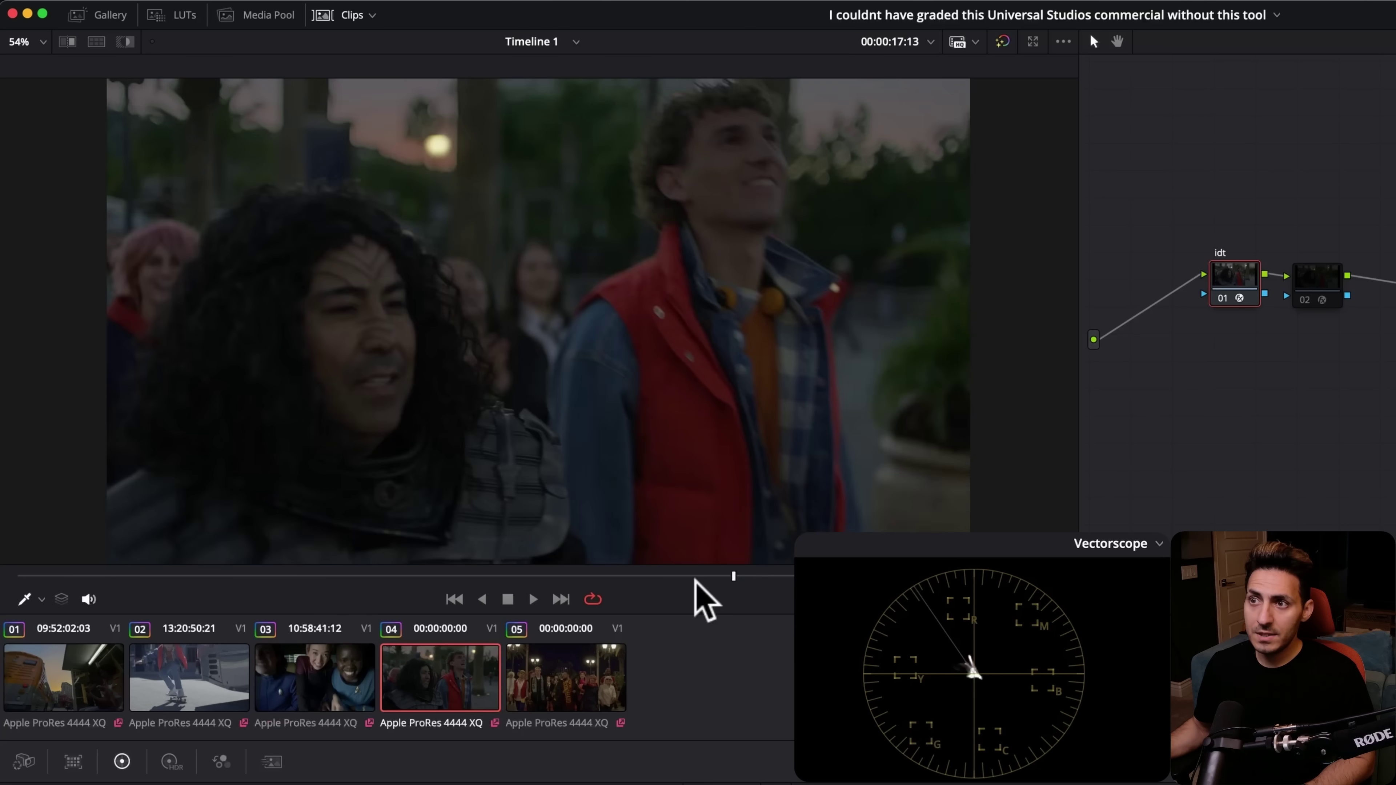
pyautogui.click(519, 680)
pyautogui.moveTo(165, 575); pyautogui.dragTo(727, 586)
# Switch to the graded version and review the clips from 05 back to 01, scrubbing through the skateboard and bus shots
pyautogui.press('super+n')
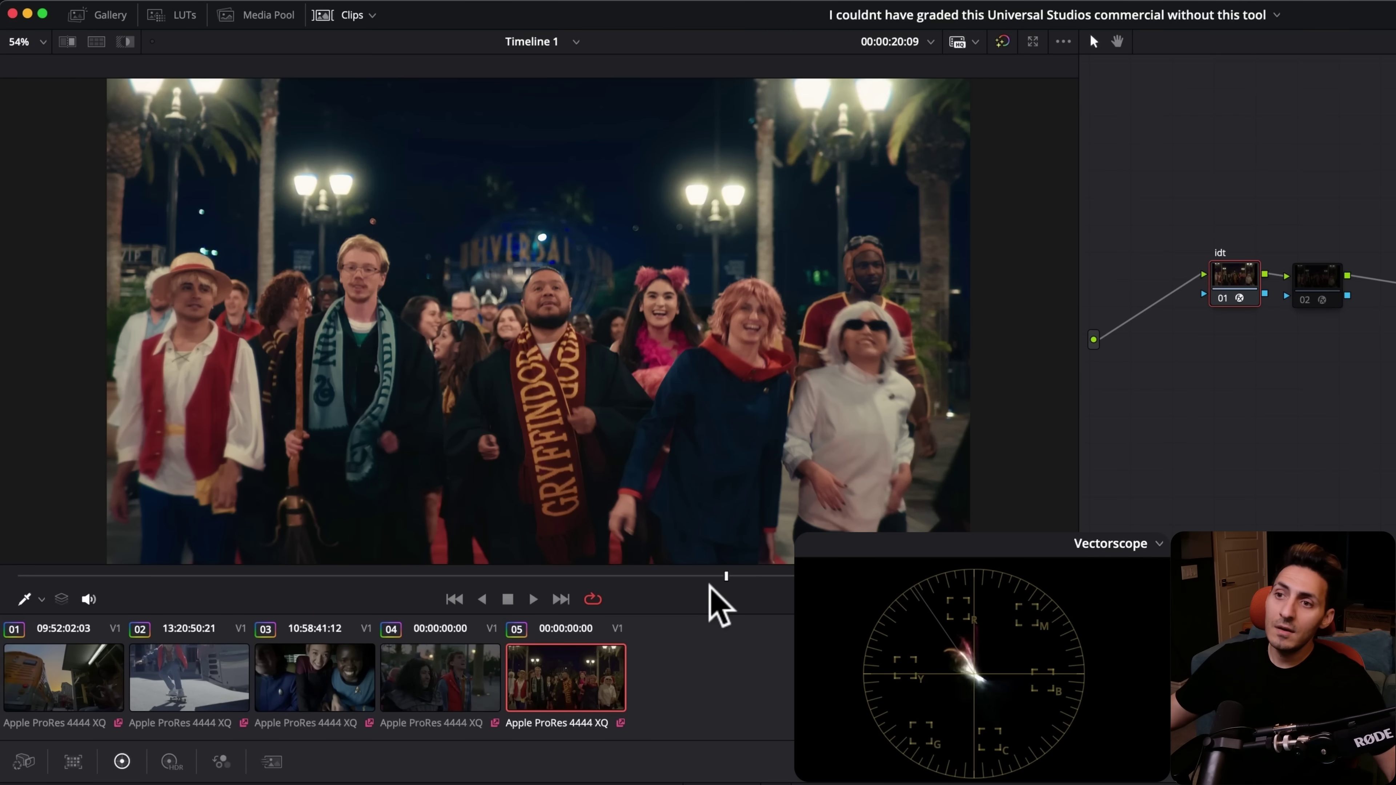
pyautogui.click(457, 643)
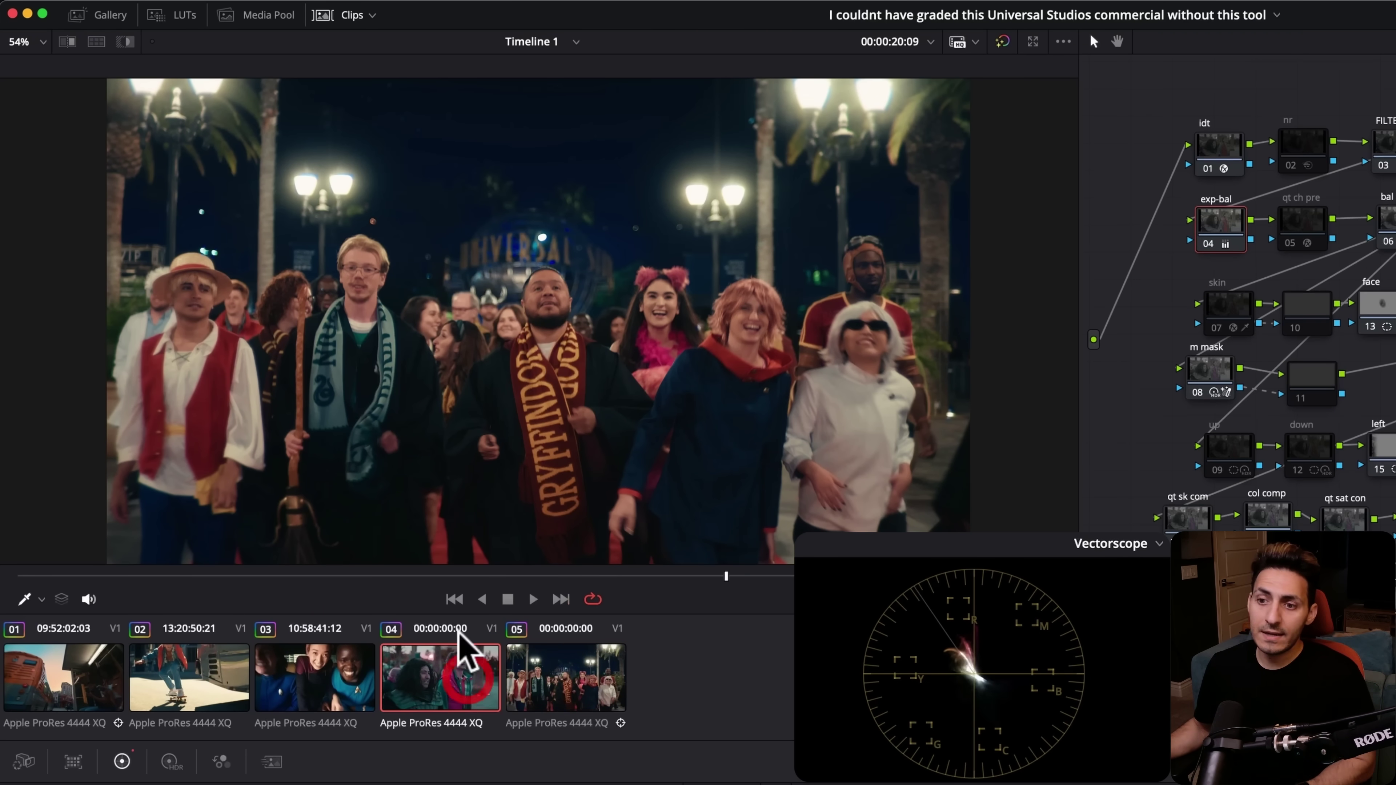
pyautogui.click(310, 675)
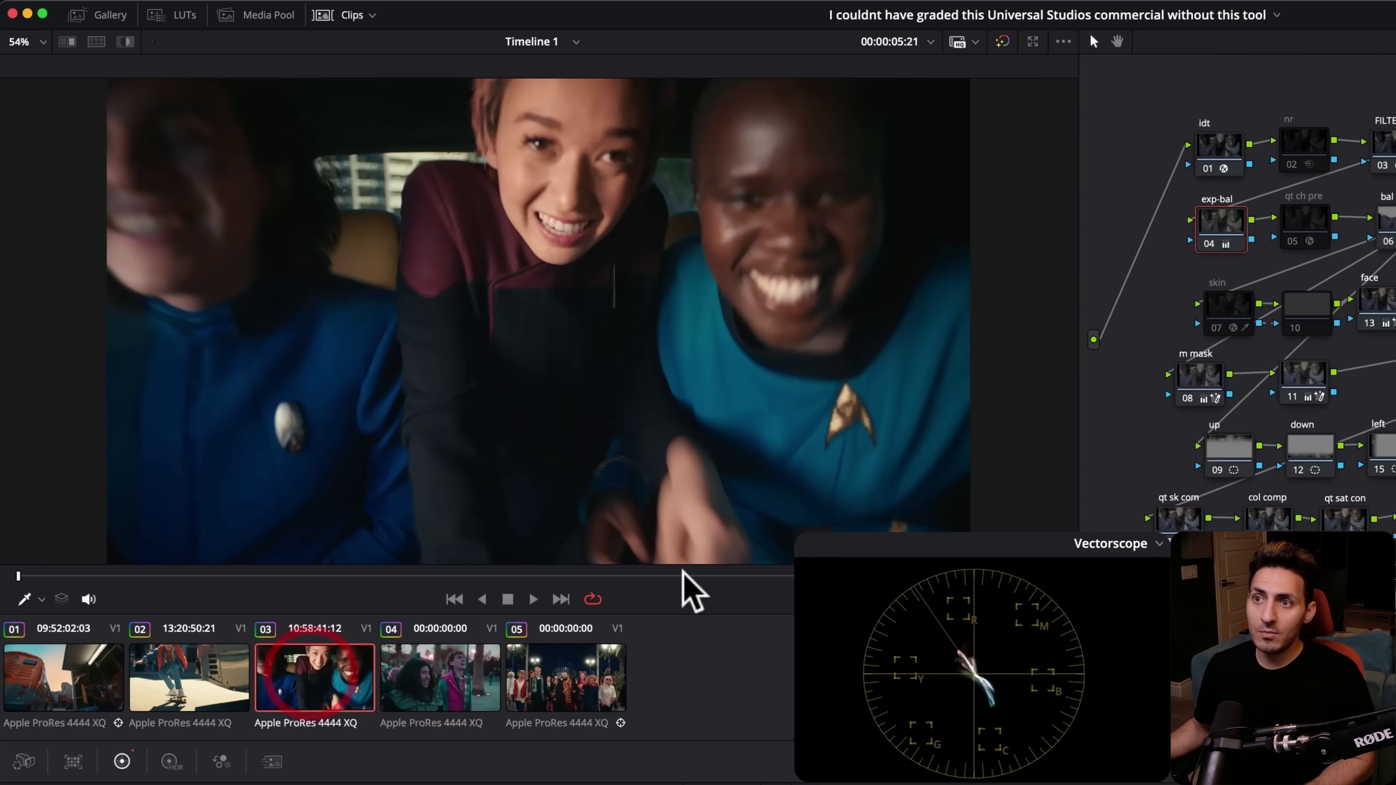
pyautogui.click(178, 668)
pyautogui.moveTo(184, 576); pyautogui.dragTo(791, 587)
pyautogui.click(105, 676)
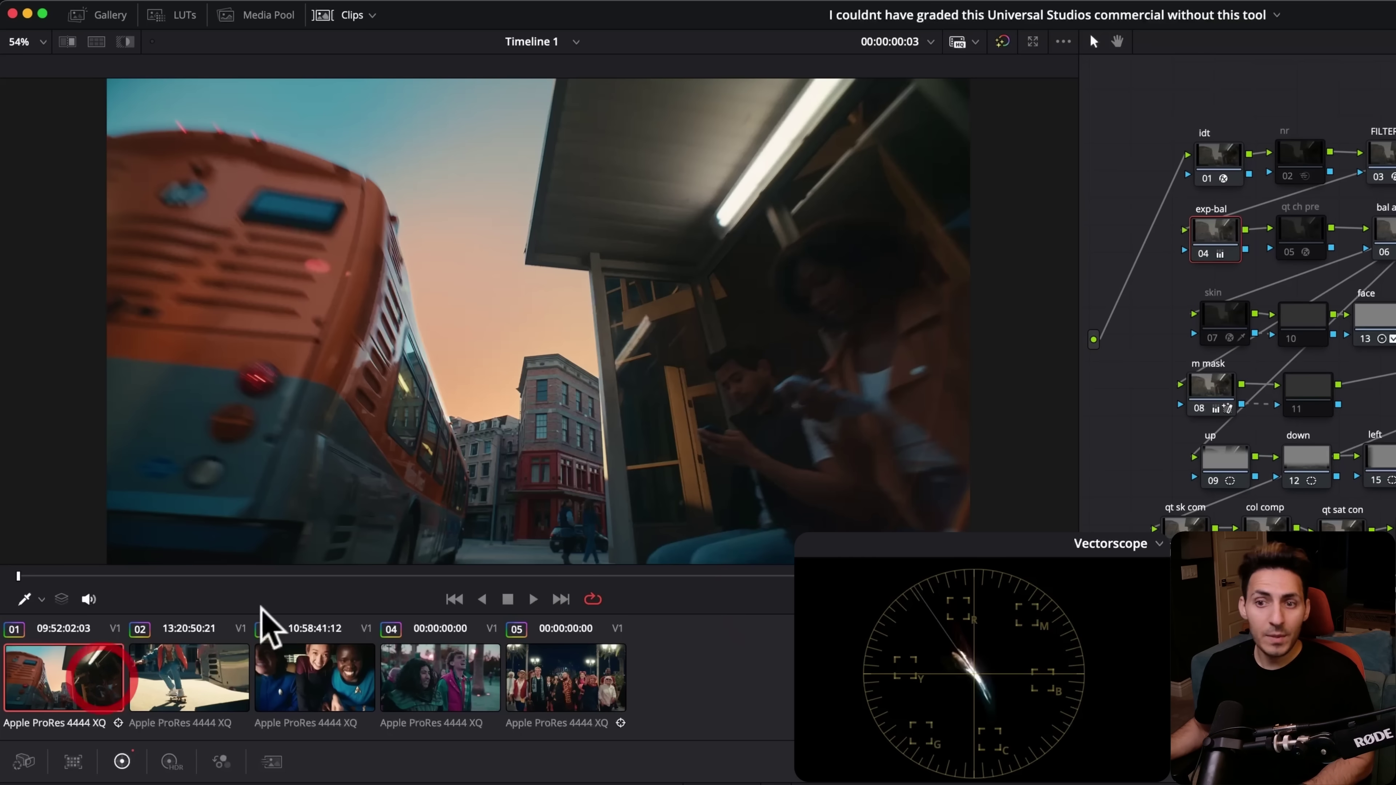
pyautogui.moveTo(264, 578); pyautogui.dragTo(291, 586)
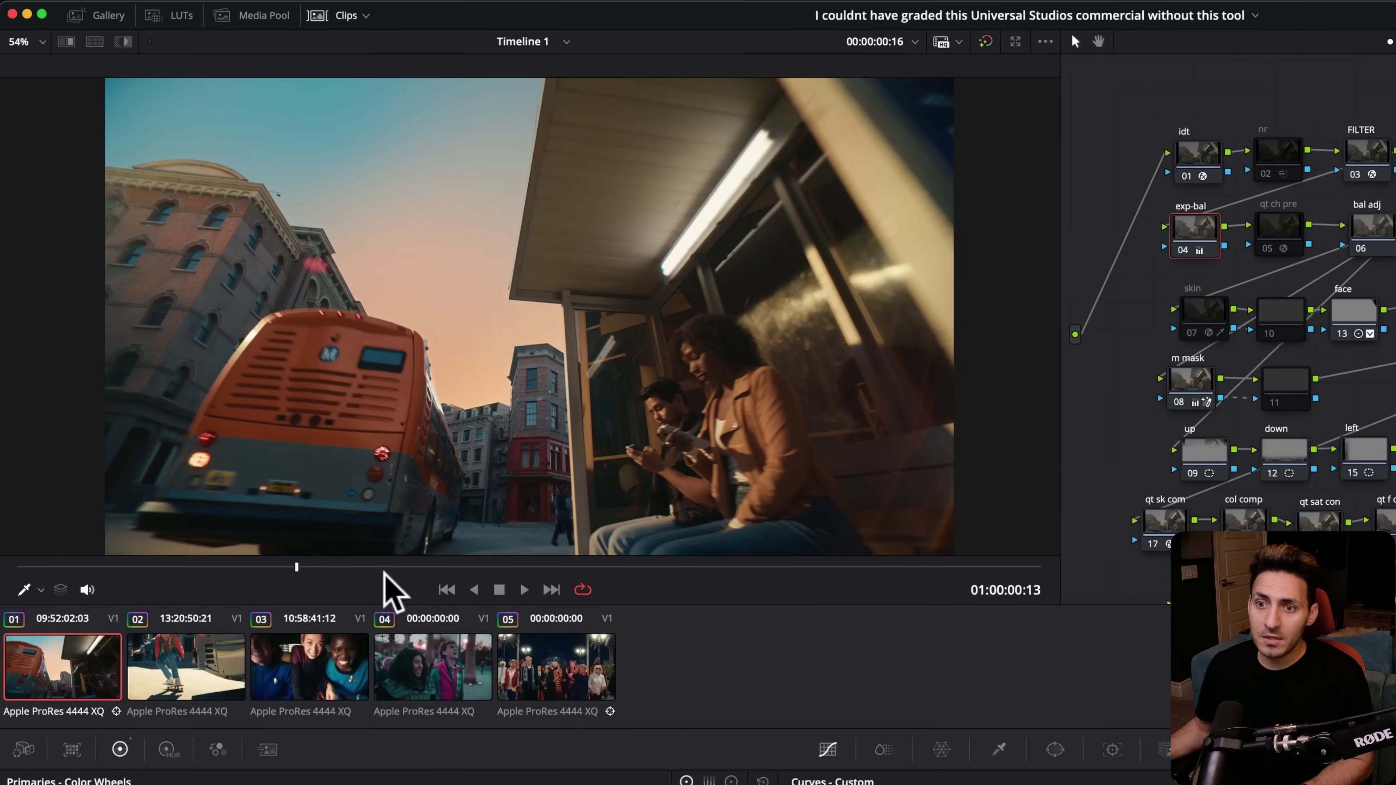
# Select the m mask node on clip 01 and park the playhead on the bus shot at 01:00:00:11
pyautogui.moveTo(199, 394); pyautogui.dragTo(74, 403)
pyautogui.moveTo(115, 611); pyautogui.dragTo(349, 649)
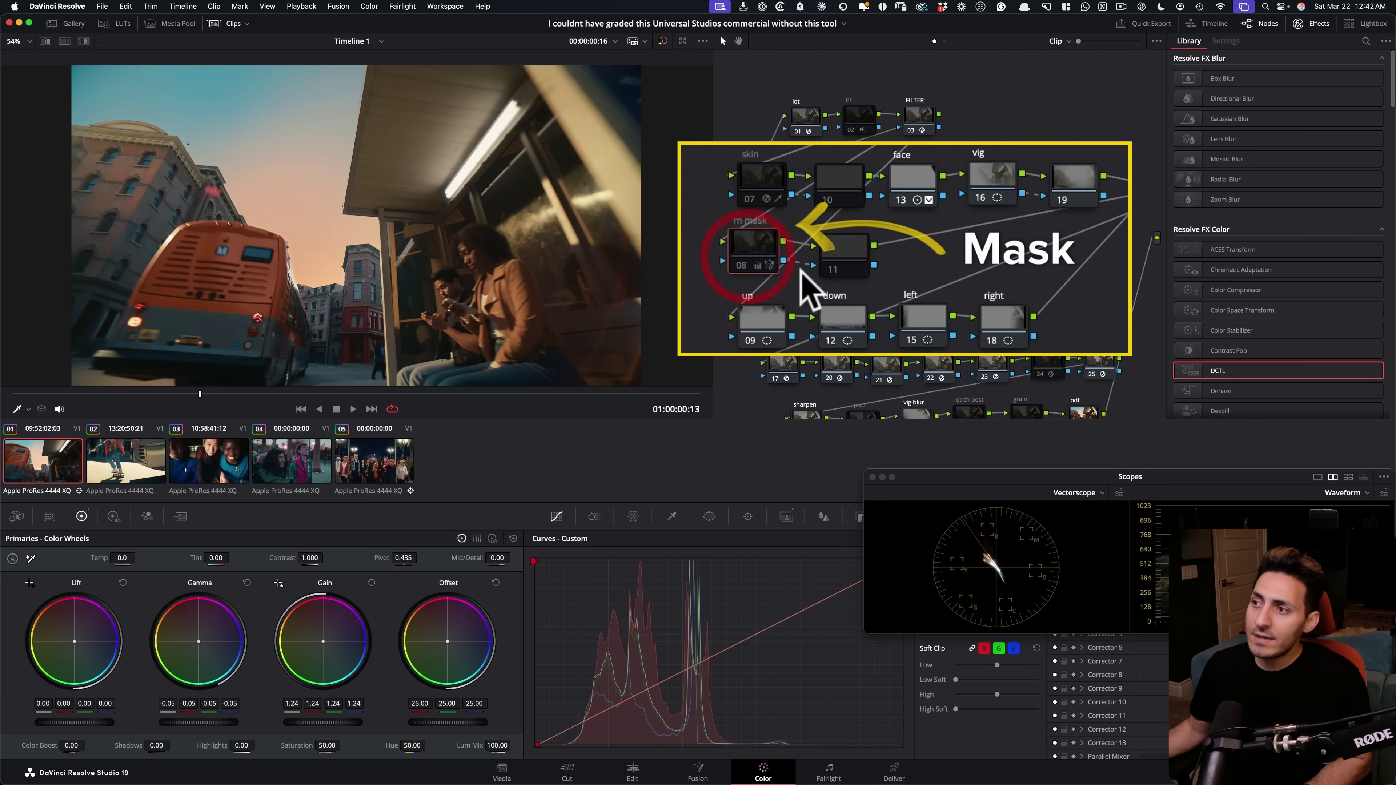
pyautogui.moveTo(184, 406)
pyautogui.mouseDown()
pyautogui.moveTo(25, 395)
pyautogui.moveTo(451, 383)
pyautogui.moveTo(190, 391)
pyautogui.mouseUp()
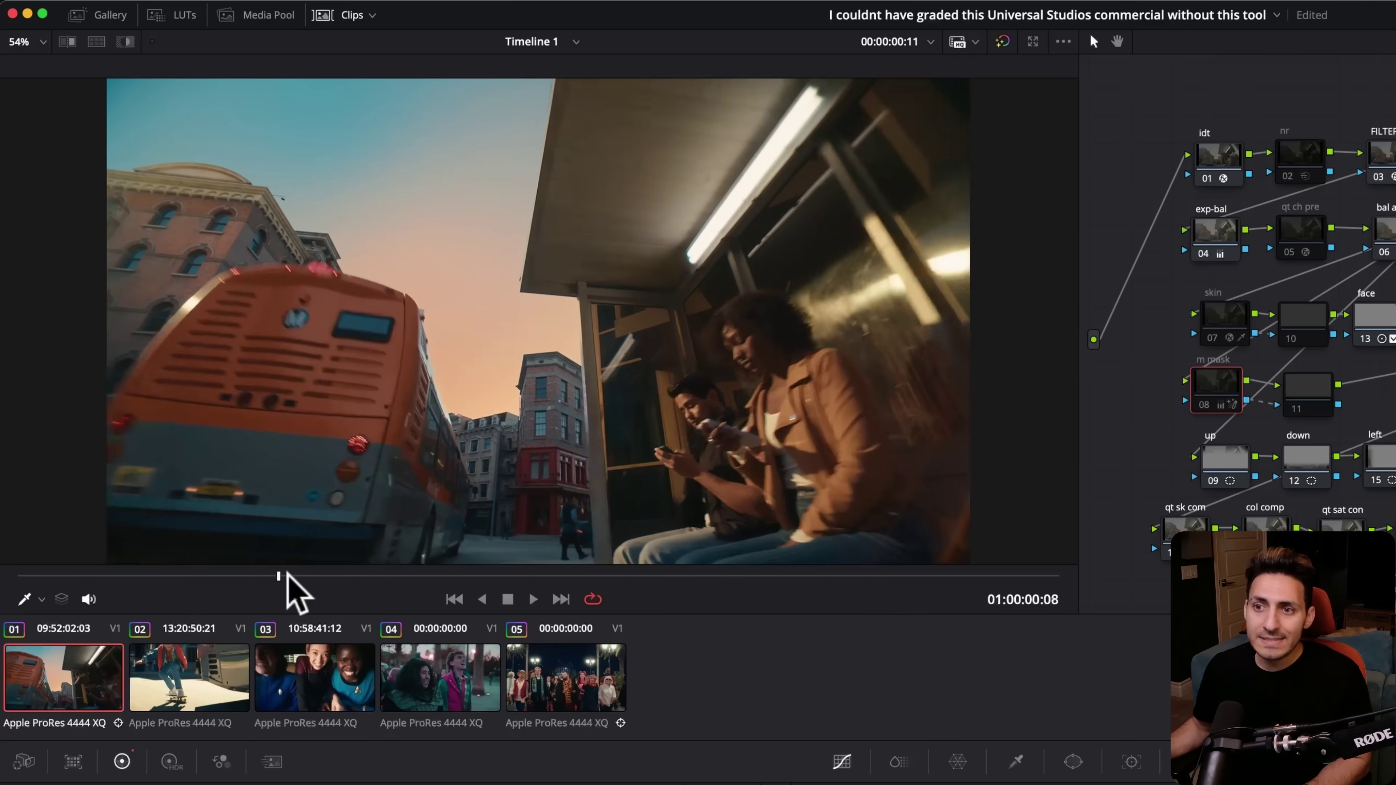
pyautogui.moveTo(287, 575)
pyautogui.mouseDown()
pyautogui.moveTo(824, 575)
pyautogui.moveTo(270, 590)
pyautogui.mouseUp()
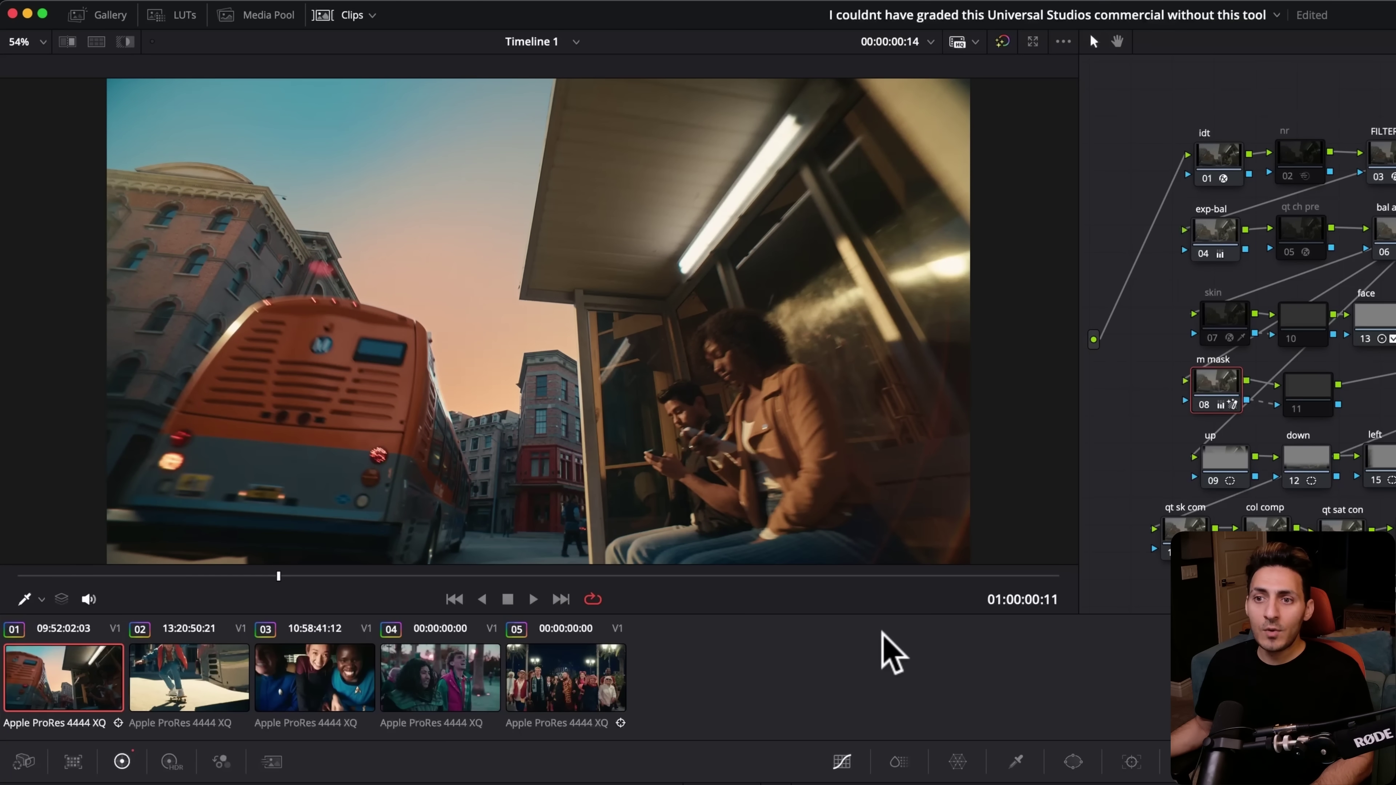
# Compare the bus up close with the m mask node disabled and enabled, then fit the image to the viewer again
pyautogui.moveTo(475, 378); pyautogui.dragTo(579, 337)
pyautogui.scroll(5, 571, 379)
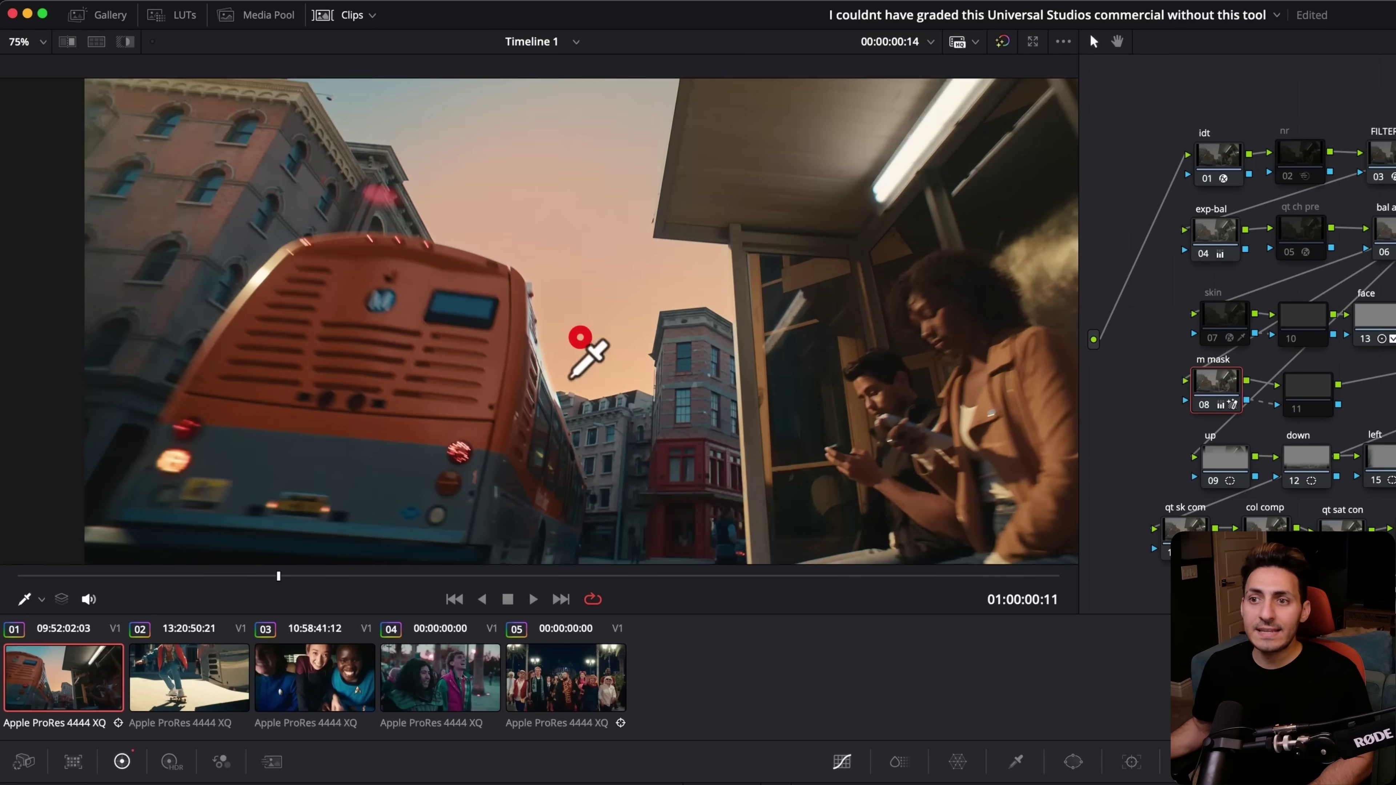
pyautogui.moveTo(563, 410); pyautogui.dragTo(830, 285)
pyautogui.press('super+d')
pyautogui.press('super+d')
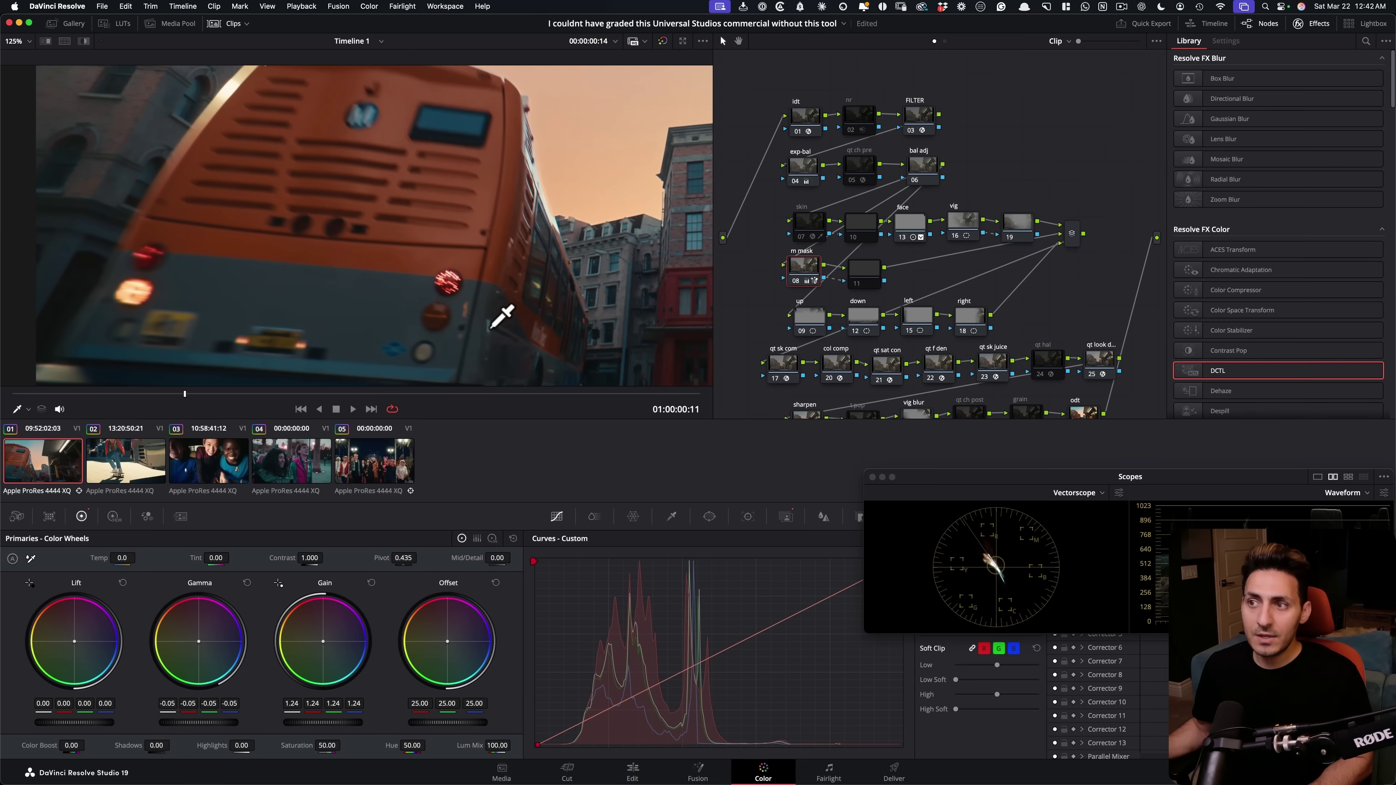
pyautogui.moveTo(784, 519); pyautogui.dragTo(790, 422)
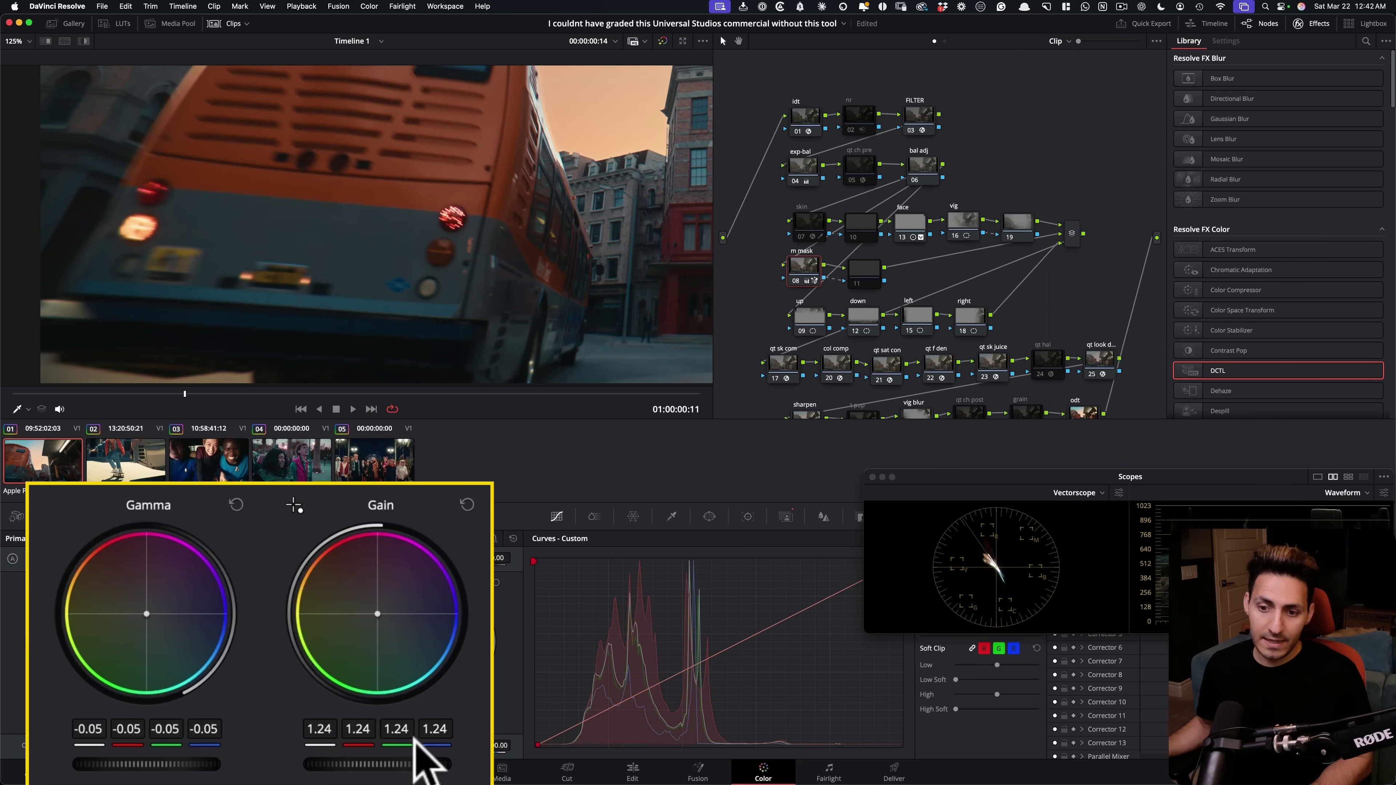
pyautogui.press('super+d')
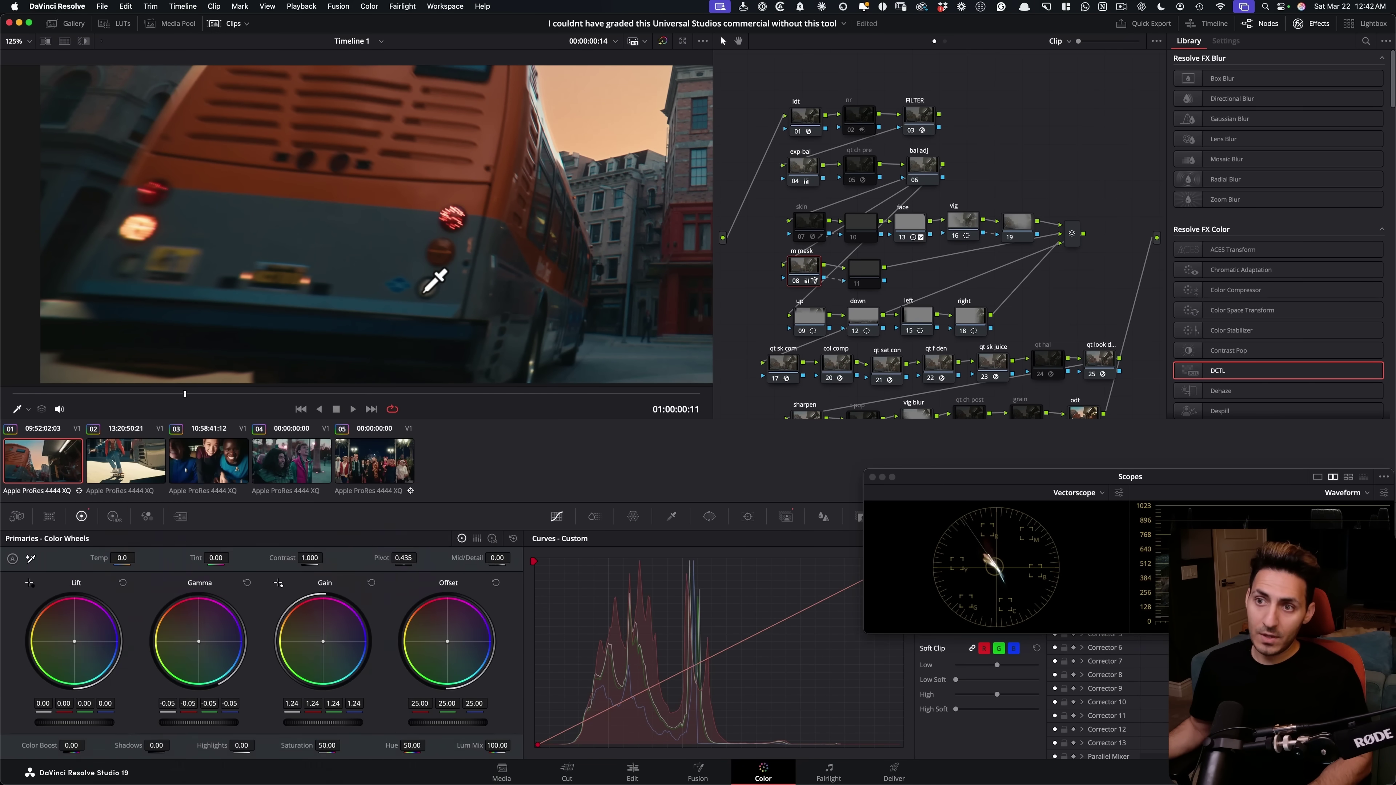
pyautogui.hotkey('shift', 'z')
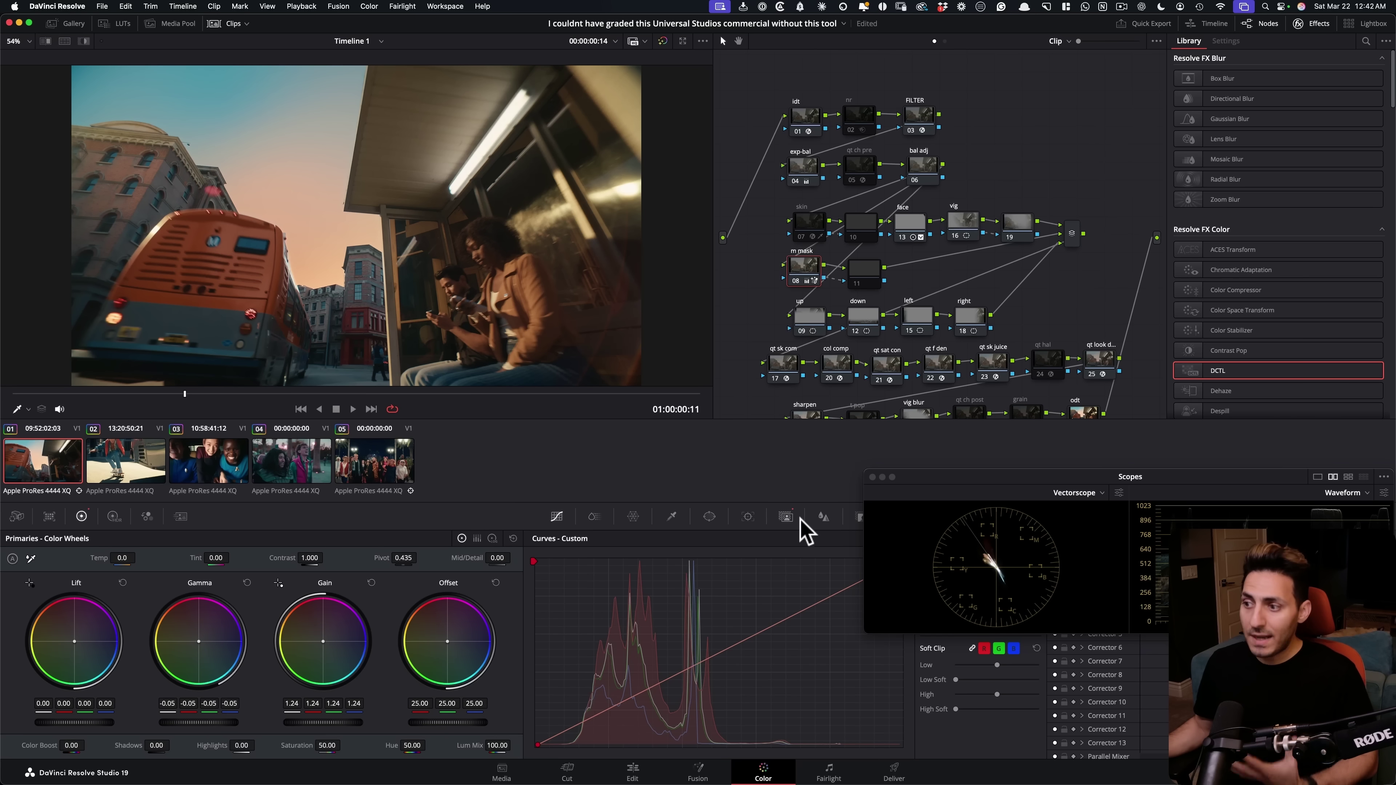
# Open the Magic Mask for the m mask node with the scopes moved clear, and show the mask overlay
pyautogui.click(787, 517)
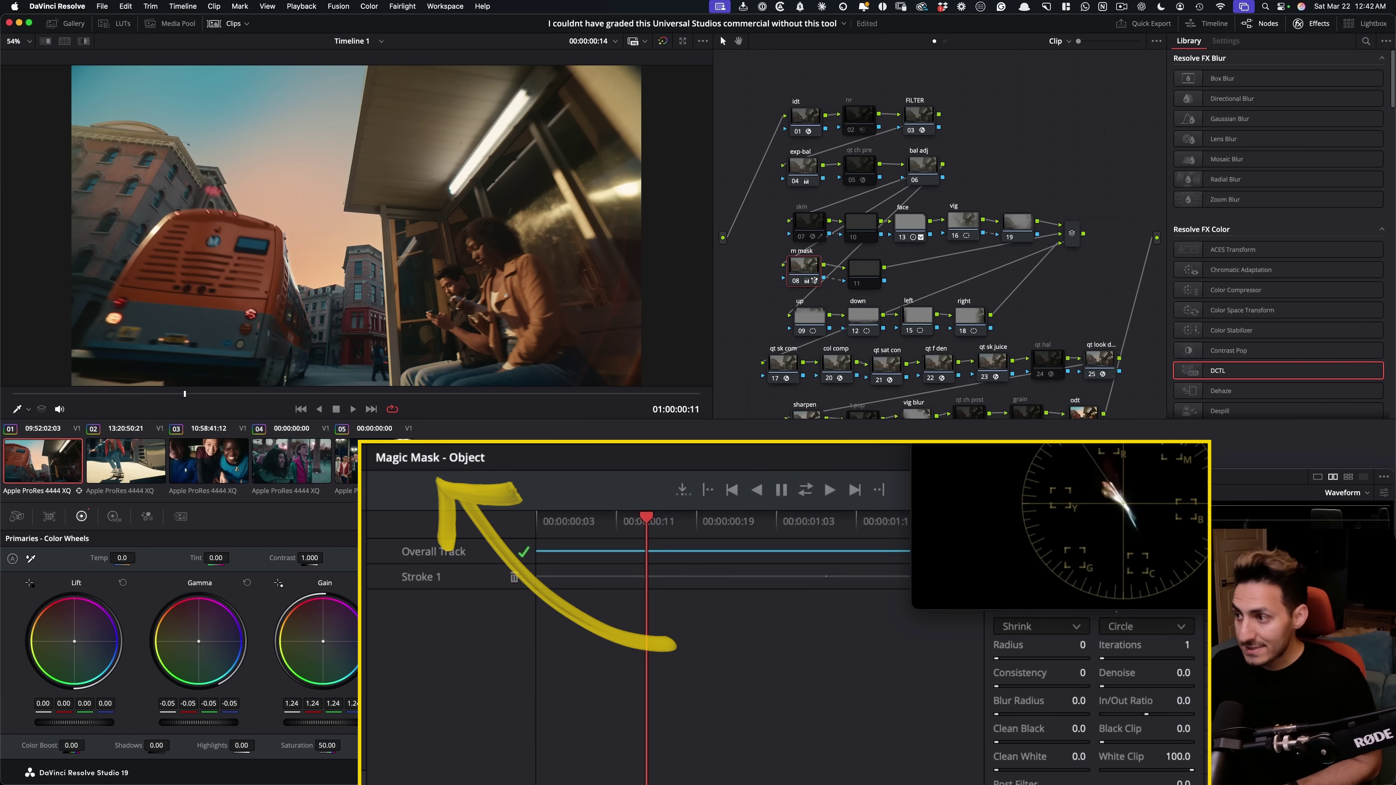
pyautogui.moveTo(1024, 474); pyautogui.dragTo(970, 284)
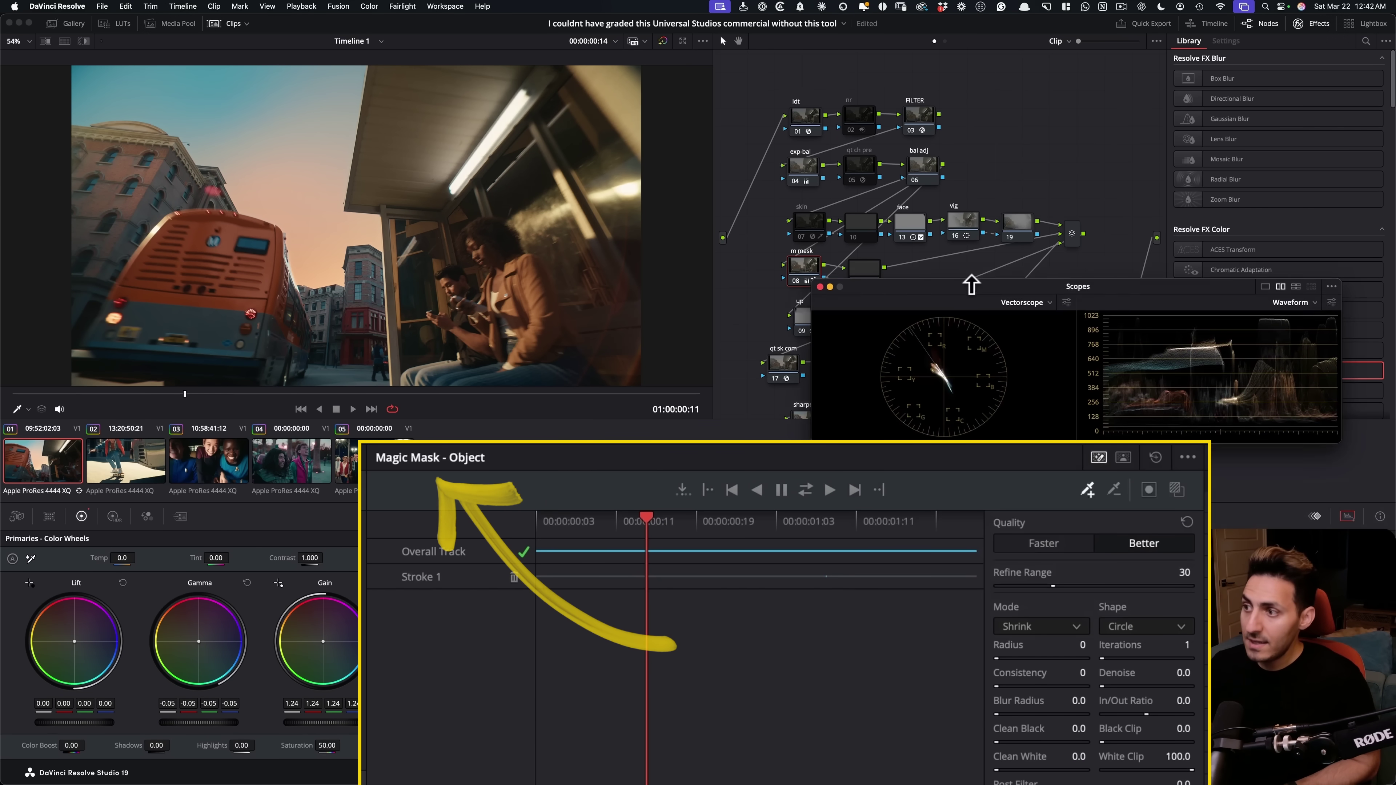
pyautogui.click(1178, 493)
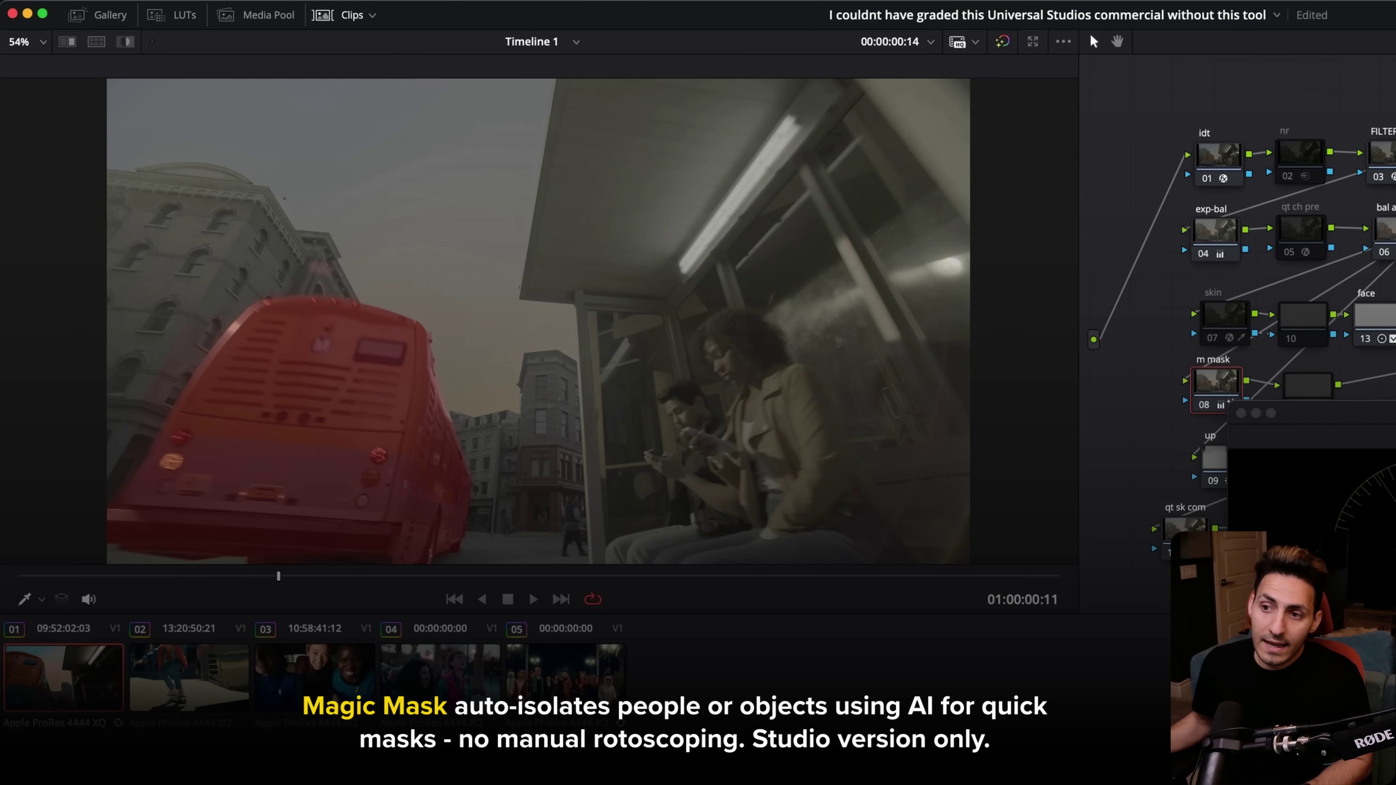
# Scrub through clip 01 and toggle the mask overlay to check how the Magic Mask follows the bus
pyautogui.moveTo(493, 581); pyautogui.dragTo(112, 626)
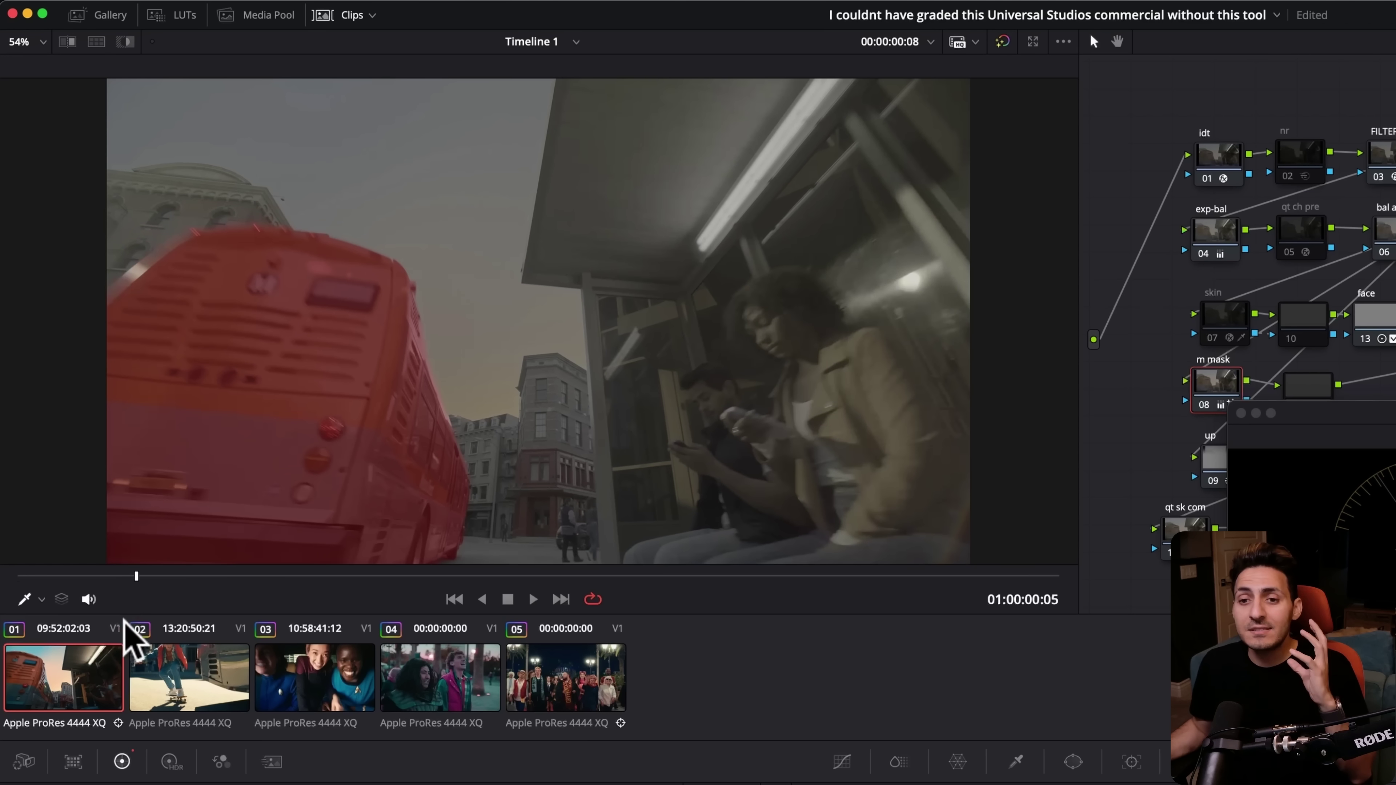
pyautogui.moveTo(125, 621); pyautogui.dragTo(1, 613)
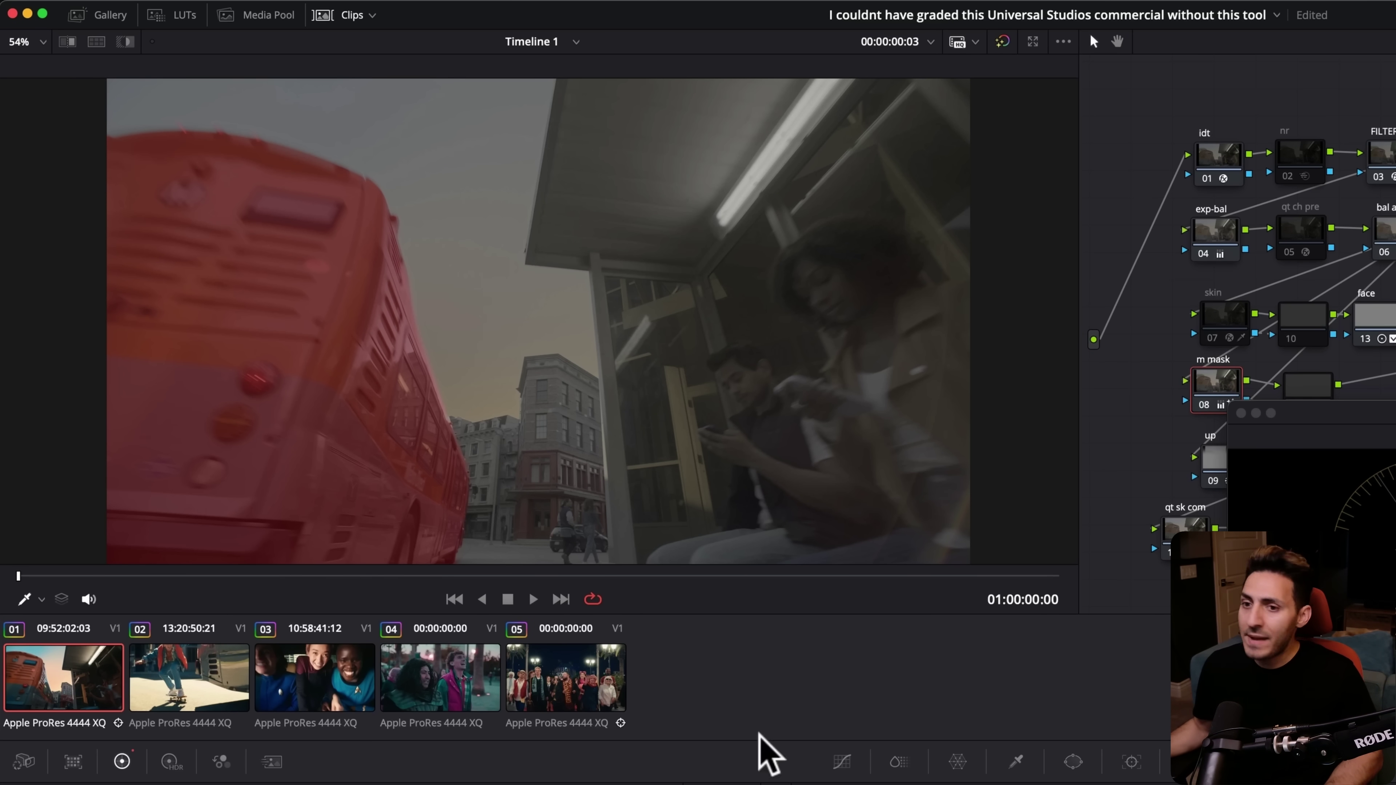
pyautogui.moveTo(47, 574); pyautogui.dragTo(18, 583)
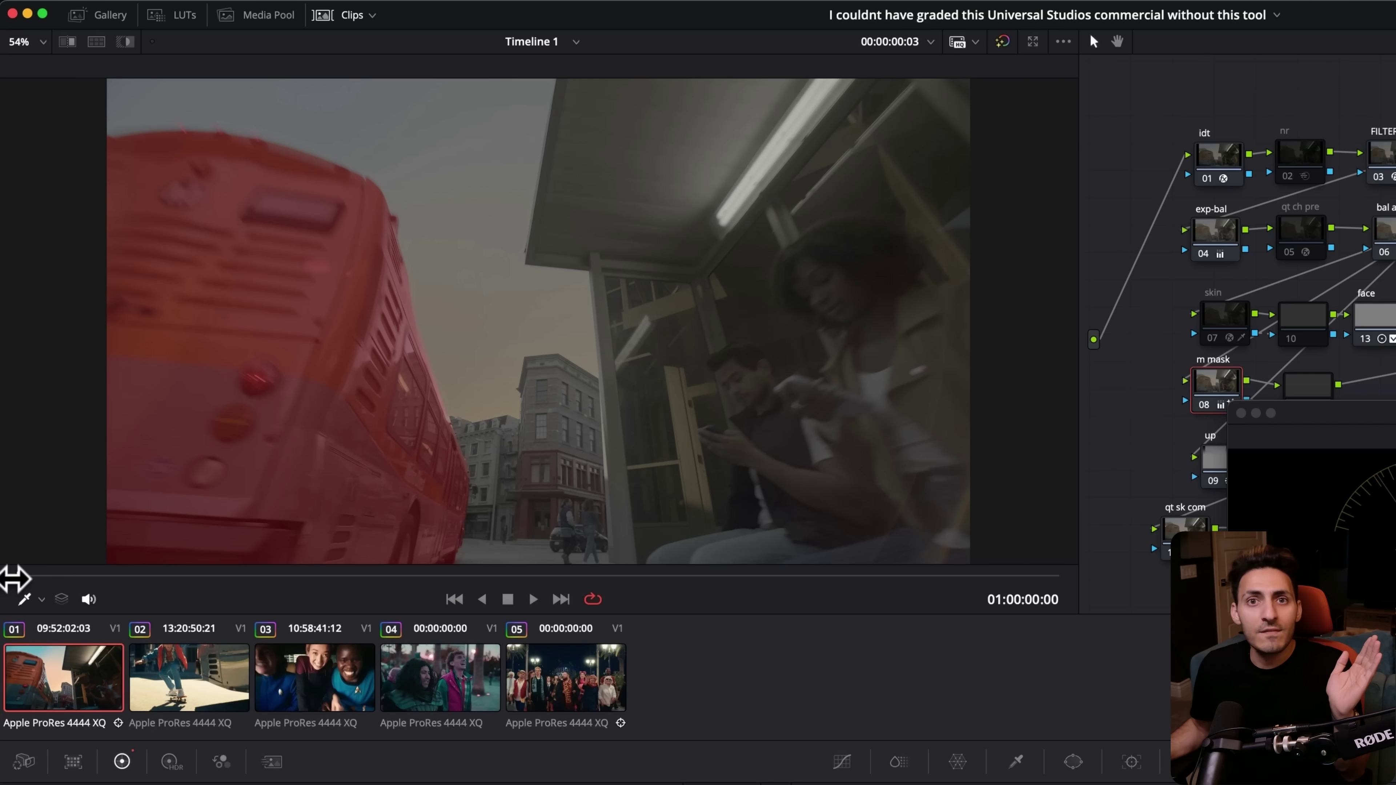
pyautogui.moveTo(15, 577); pyautogui.dragTo(855, 576)
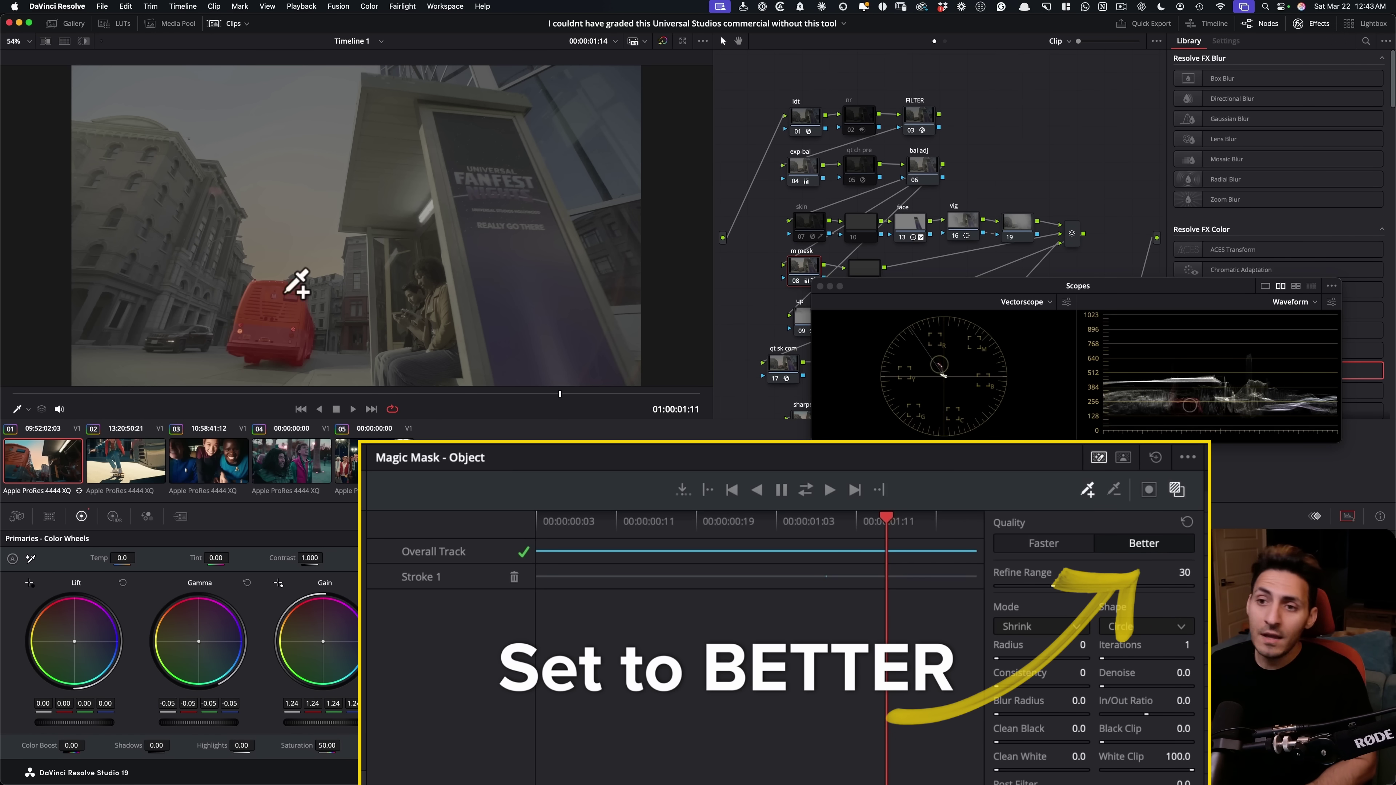
pyautogui.click(162, 393)
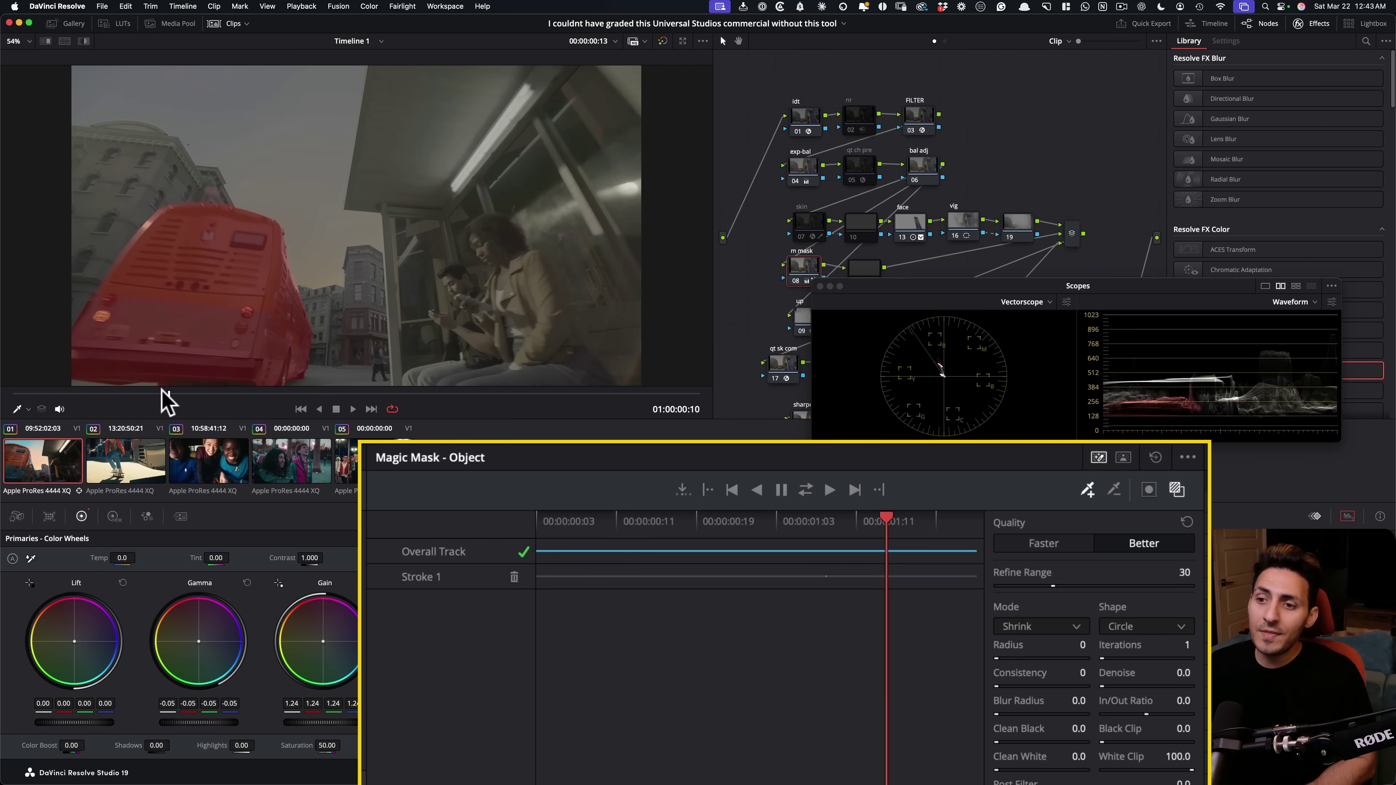
pyautogui.click(1175, 490)
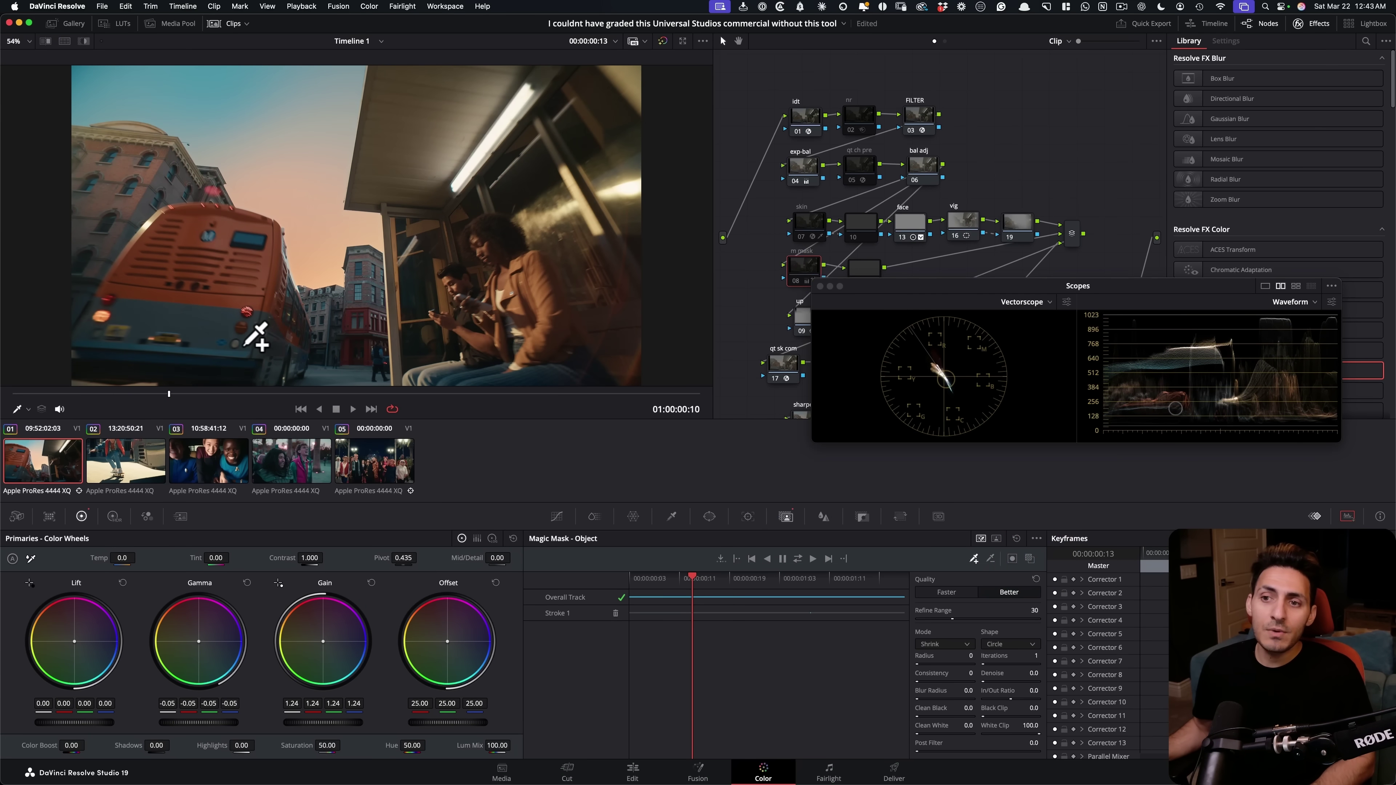
pyautogui.click(1030, 558)
# Reset the existing Magic Mask with the playhead parked at 01:00:01:06 in the bus shot
pyautogui.click(481, 394)
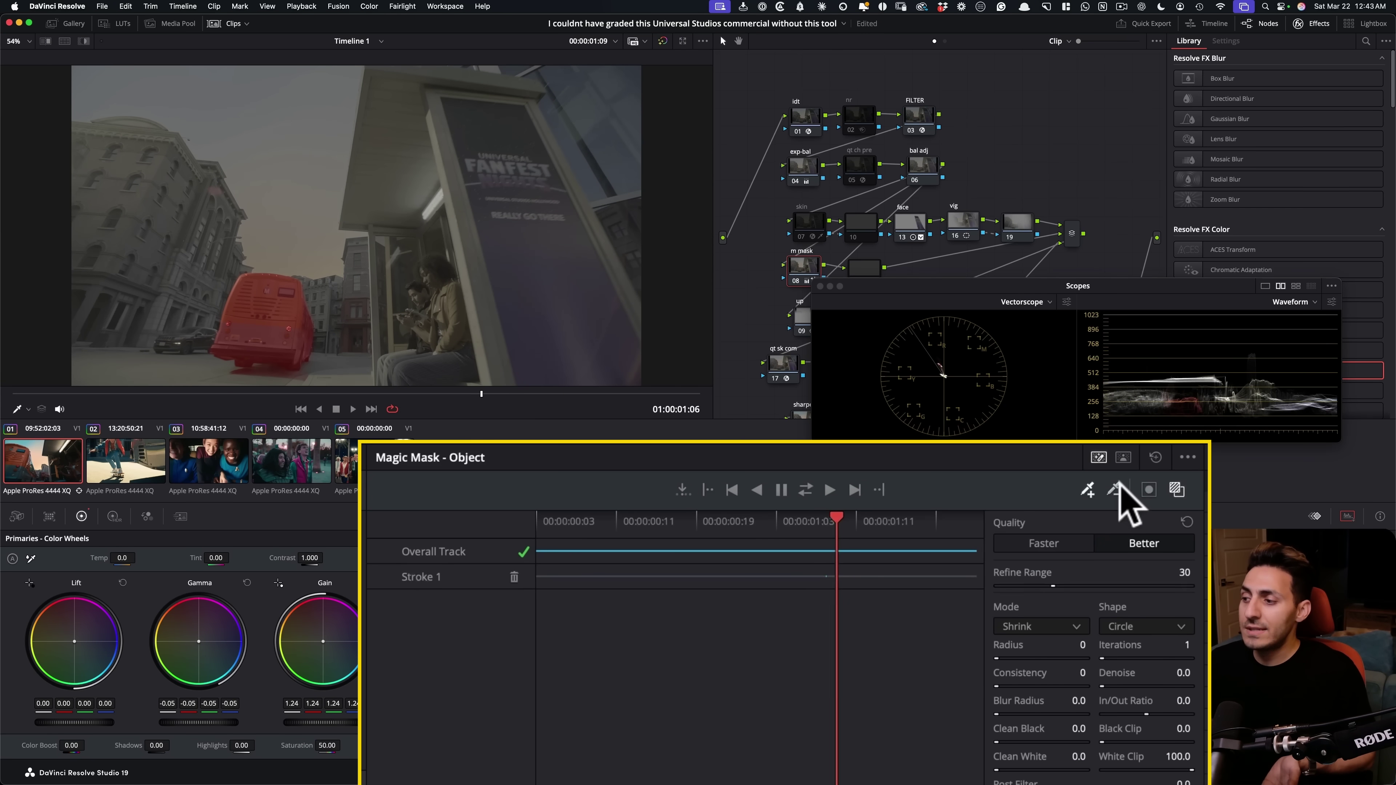
pyautogui.click(1157, 458)
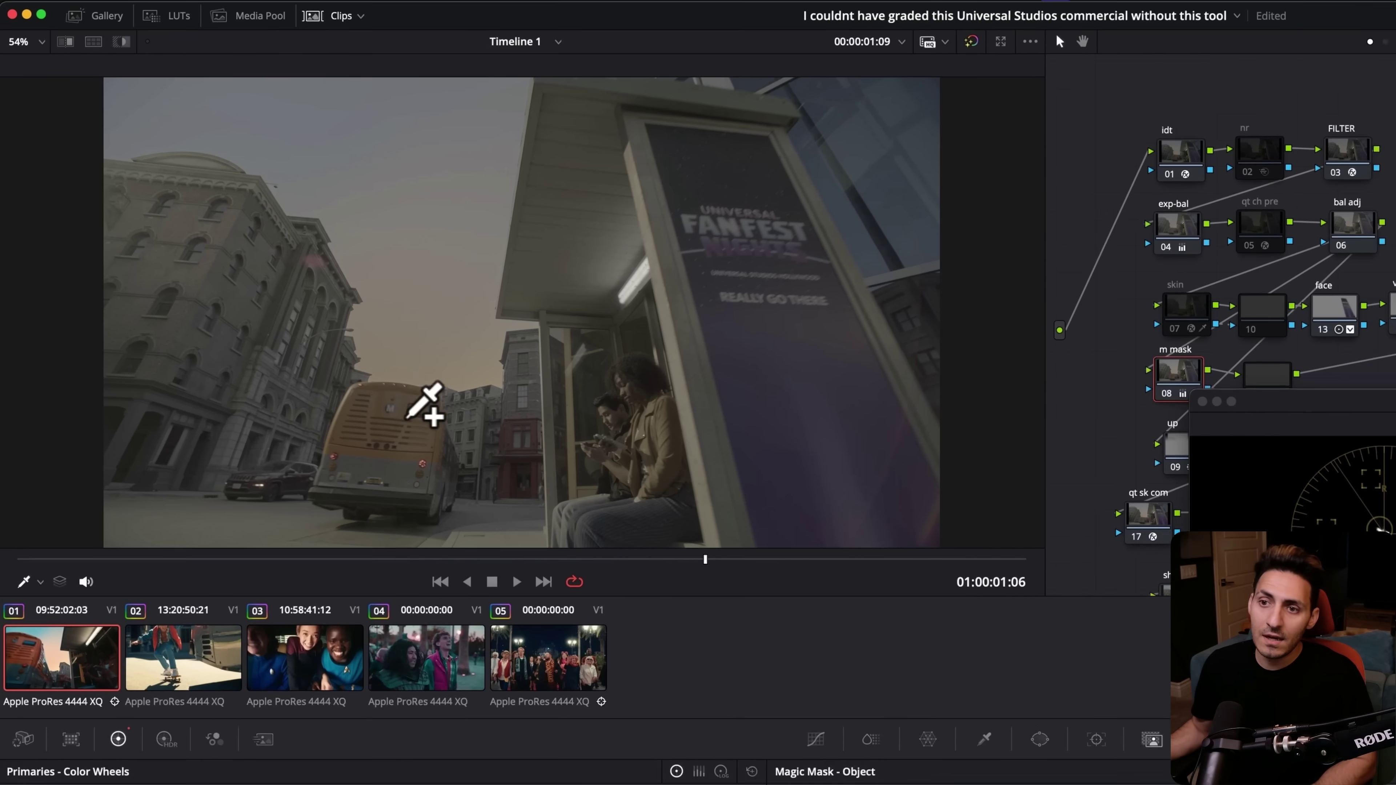
# Draw a new object stroke across the back of the bus and set the mask quality to Better
pyautogui.moveTo(374, 407); pyautogui.dragTo(355, 435)
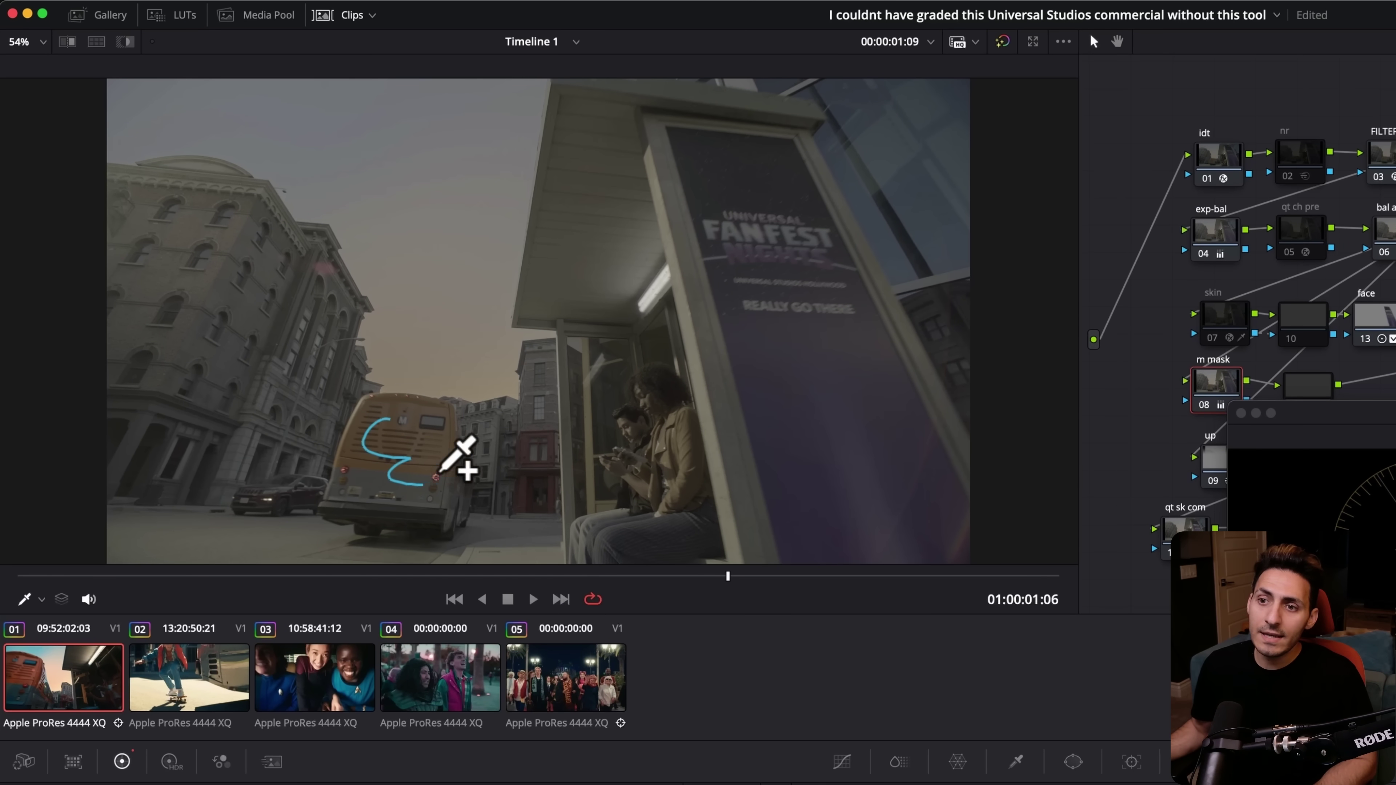
pyautogui.moveTo(460, 477); pyautogui.dragTo(470, 484)
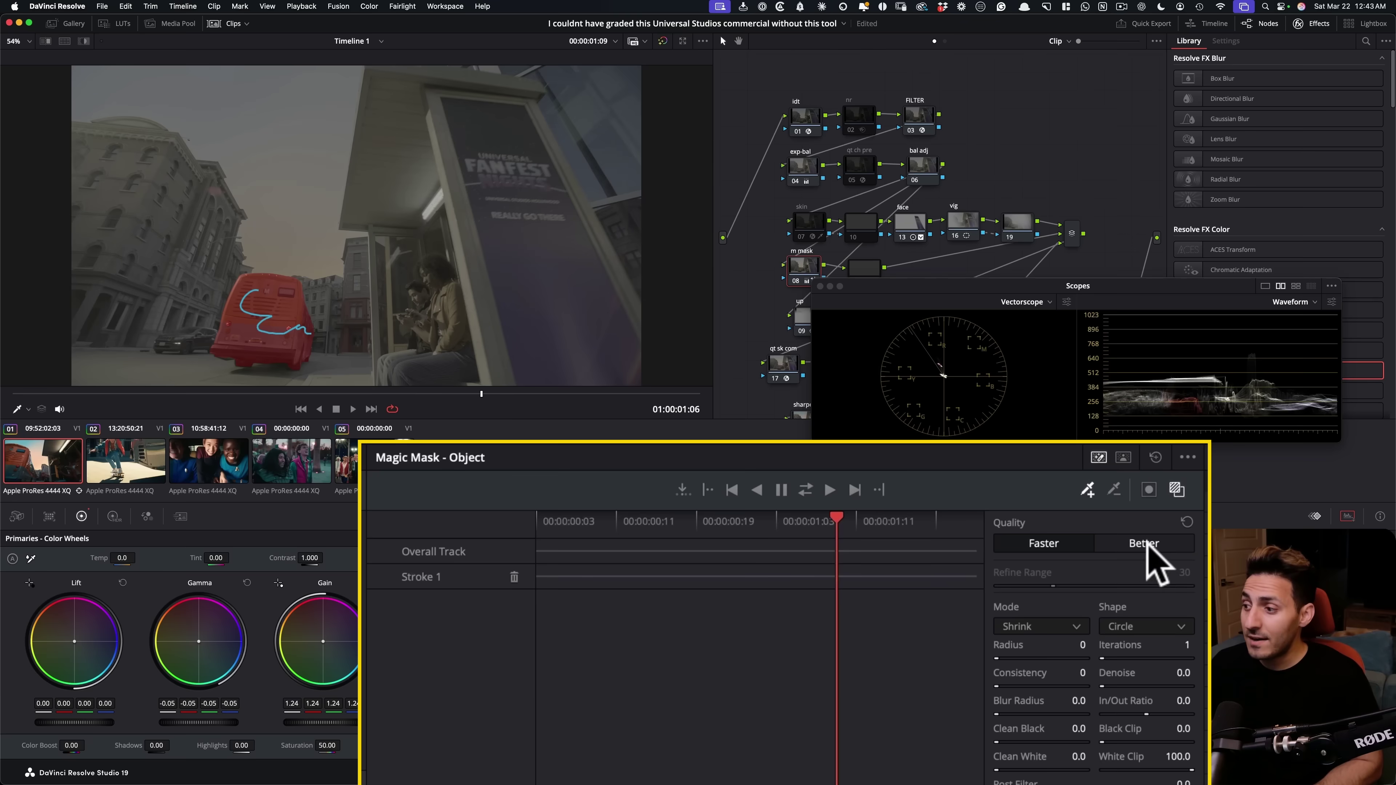
pyautogui.click(1152, 543)
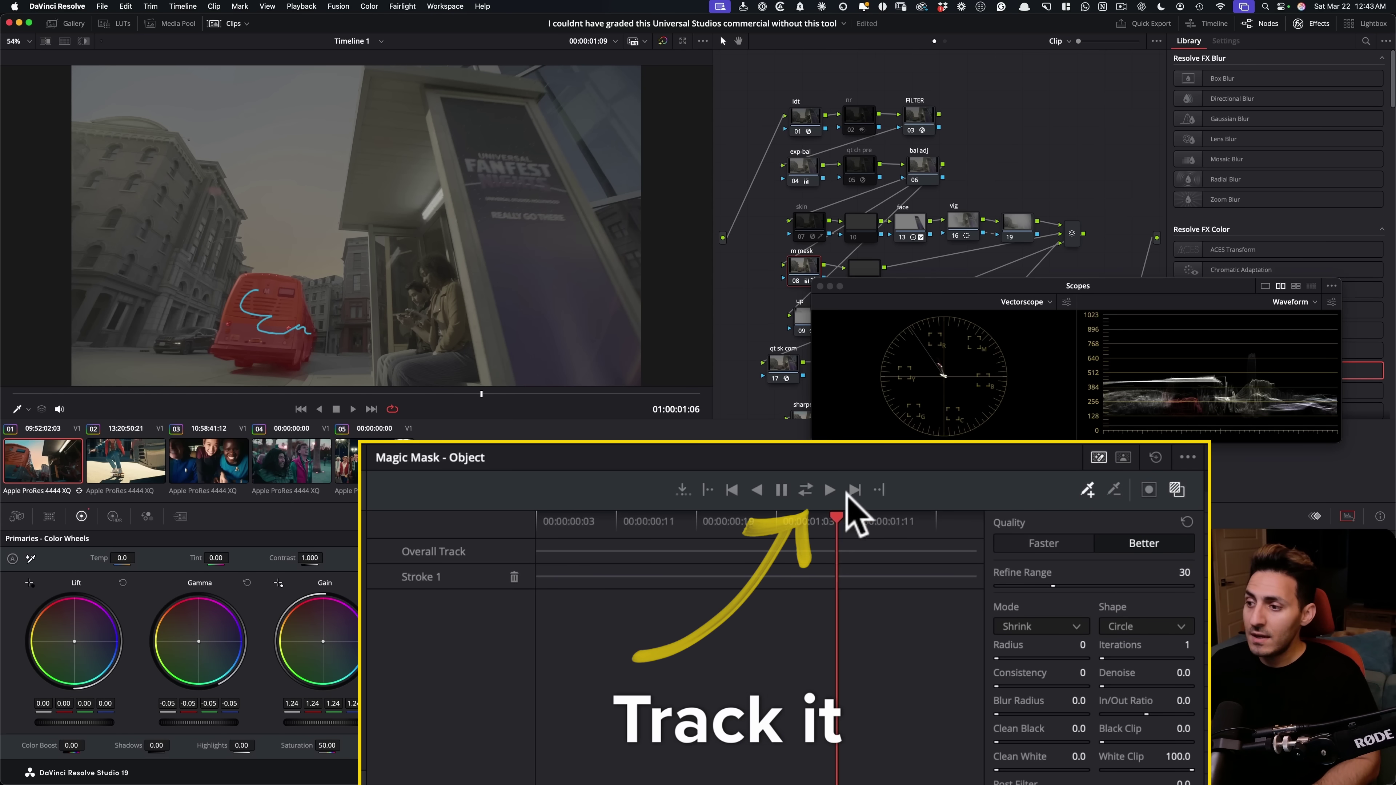
# Track the bus stroke forward and backward through the clip, scrub to check the mask, and hide the mask overlay
pyautogui.click(806, 491)
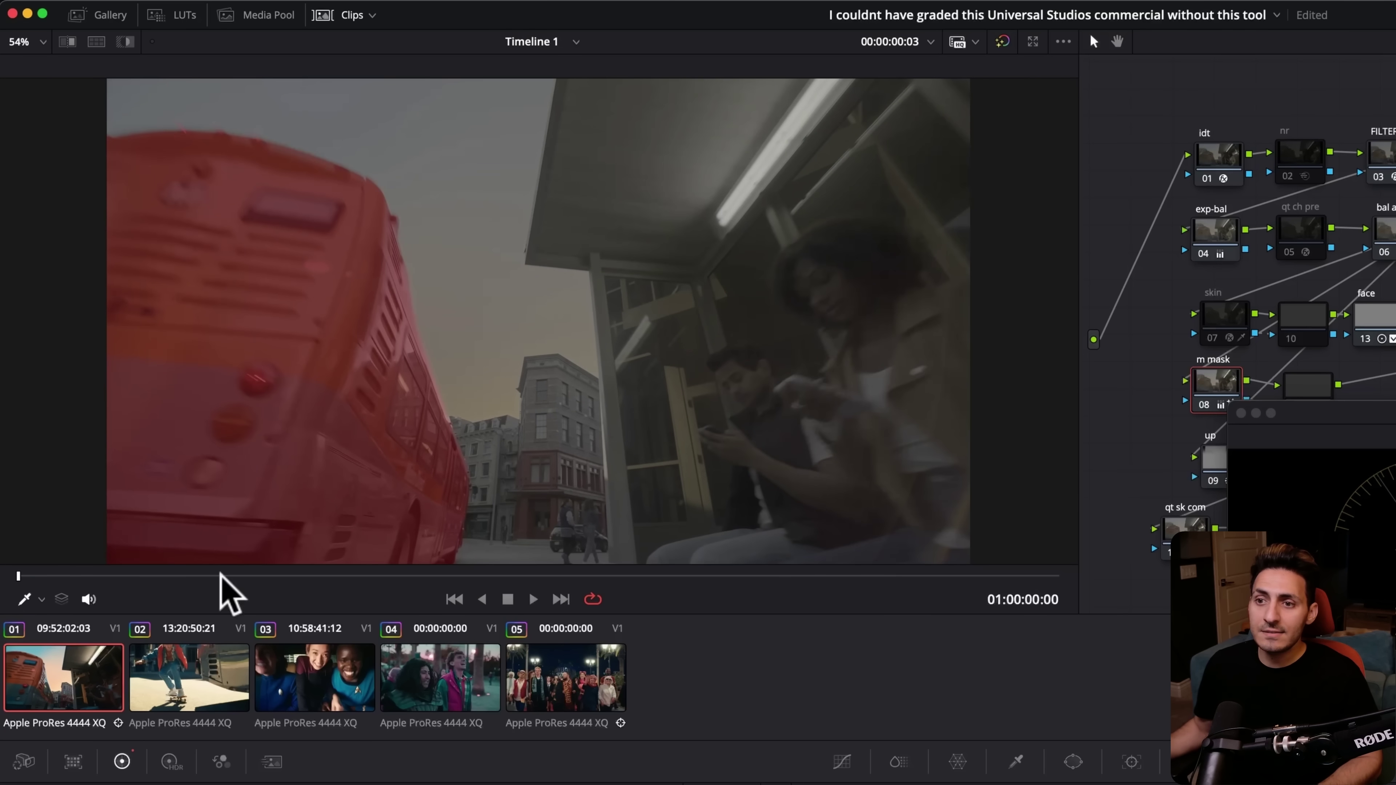
pyautogui.moveTo(111, 576); pyautogui.dragTo(436, 576)
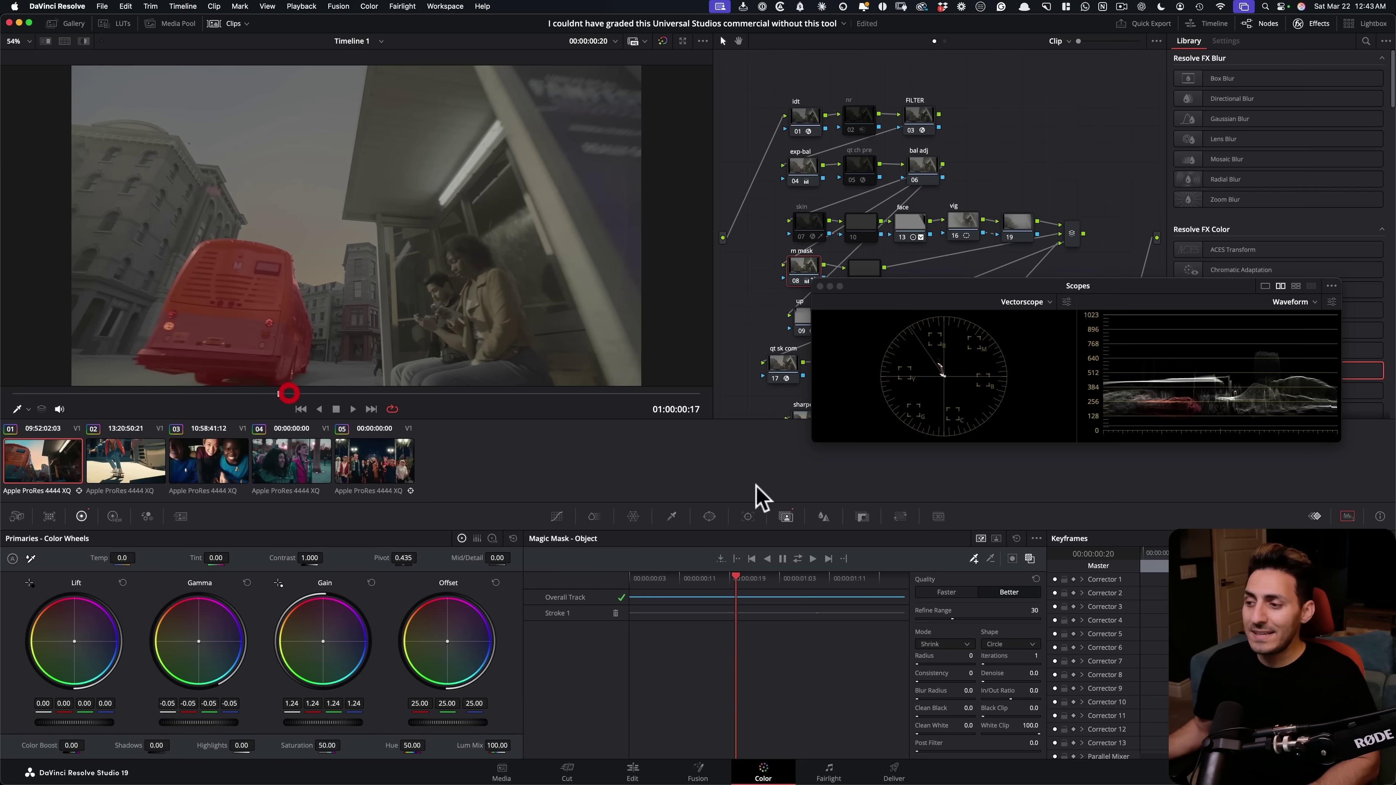
pyautogui.click(1030, 558)
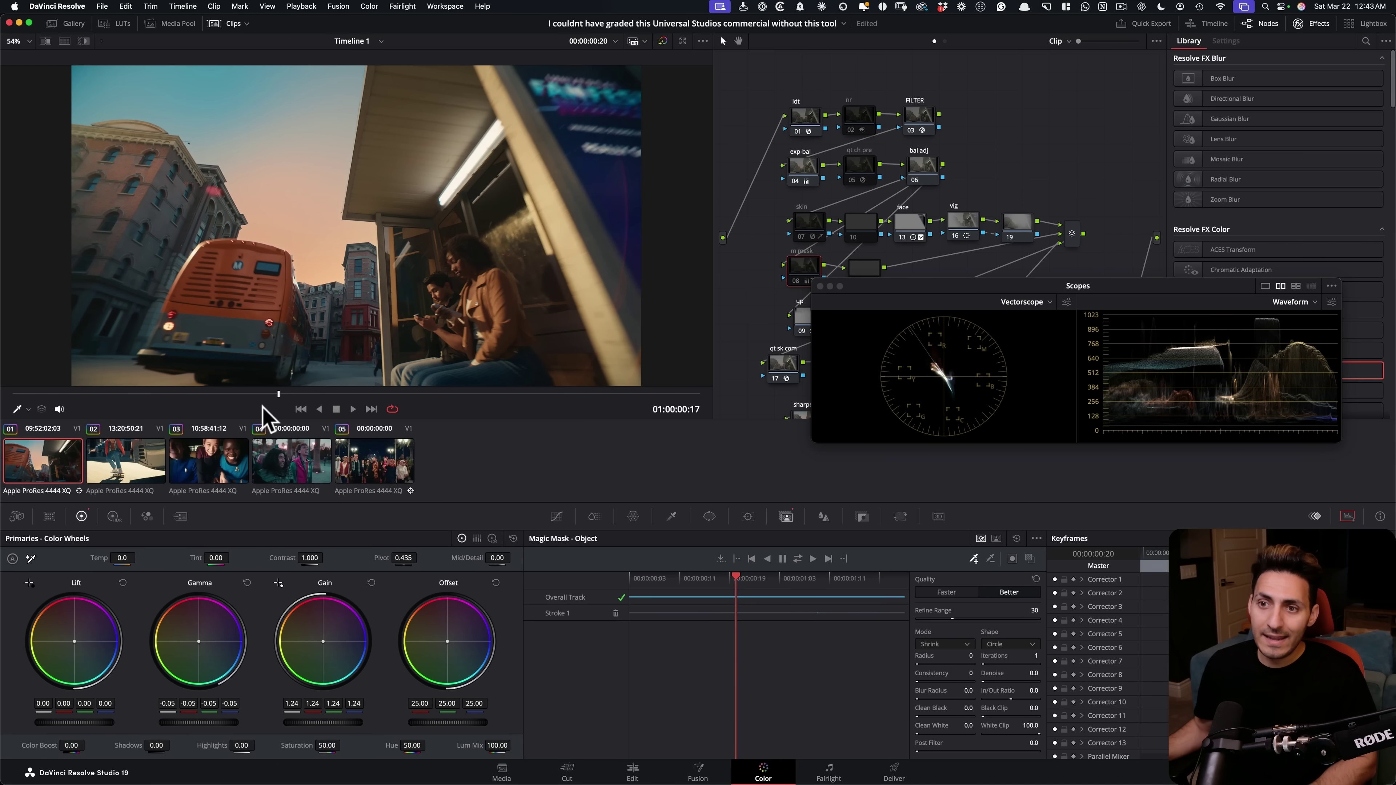
pyautogui.moveTo(280, 405); pyautogui.dragTo(521, 423)
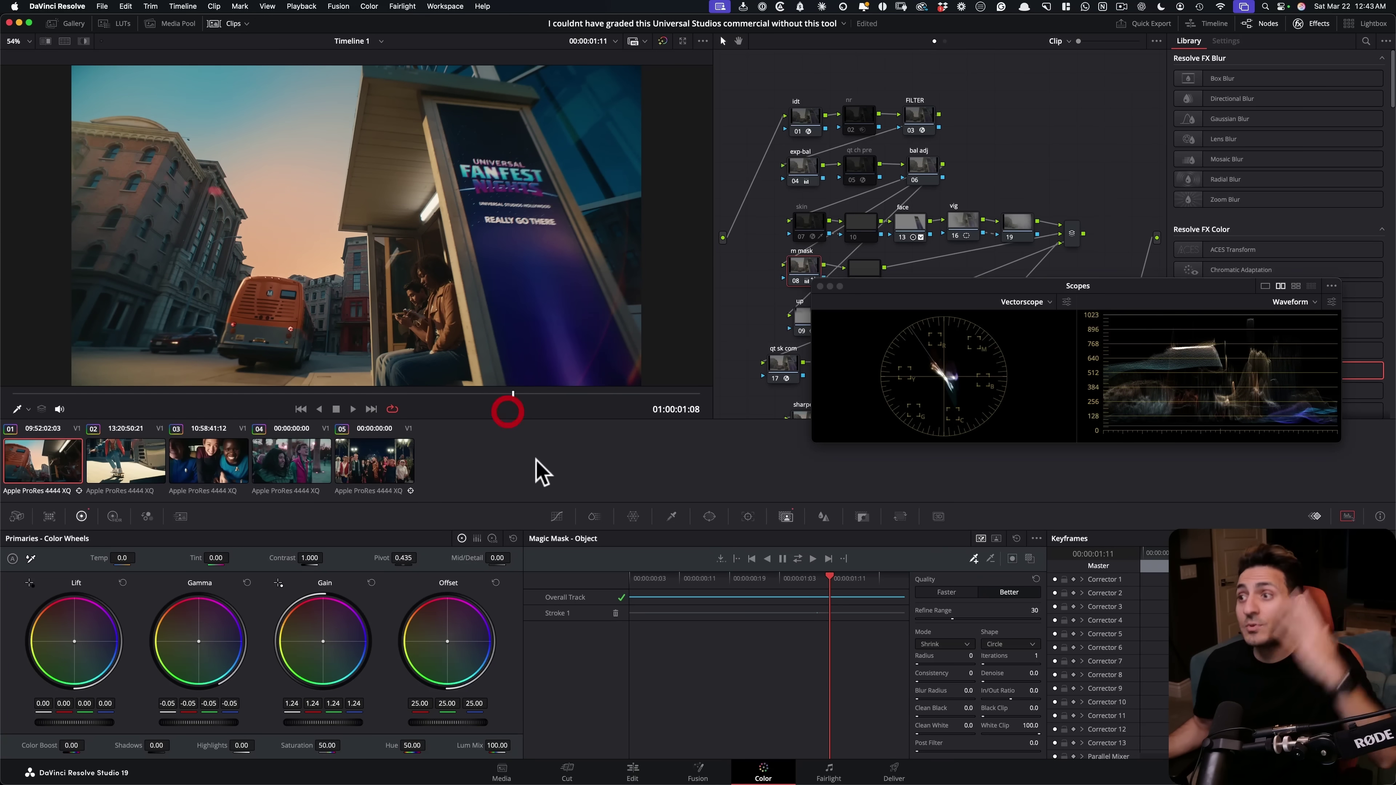
# Switch to clip 02, the skateboarder shot, scrub to 01:00:05:06, and reposition the scopes away from the Magic Mask controls
pyautogui.moveTo(917, 305); pyautogui.dragTo(799, 462)
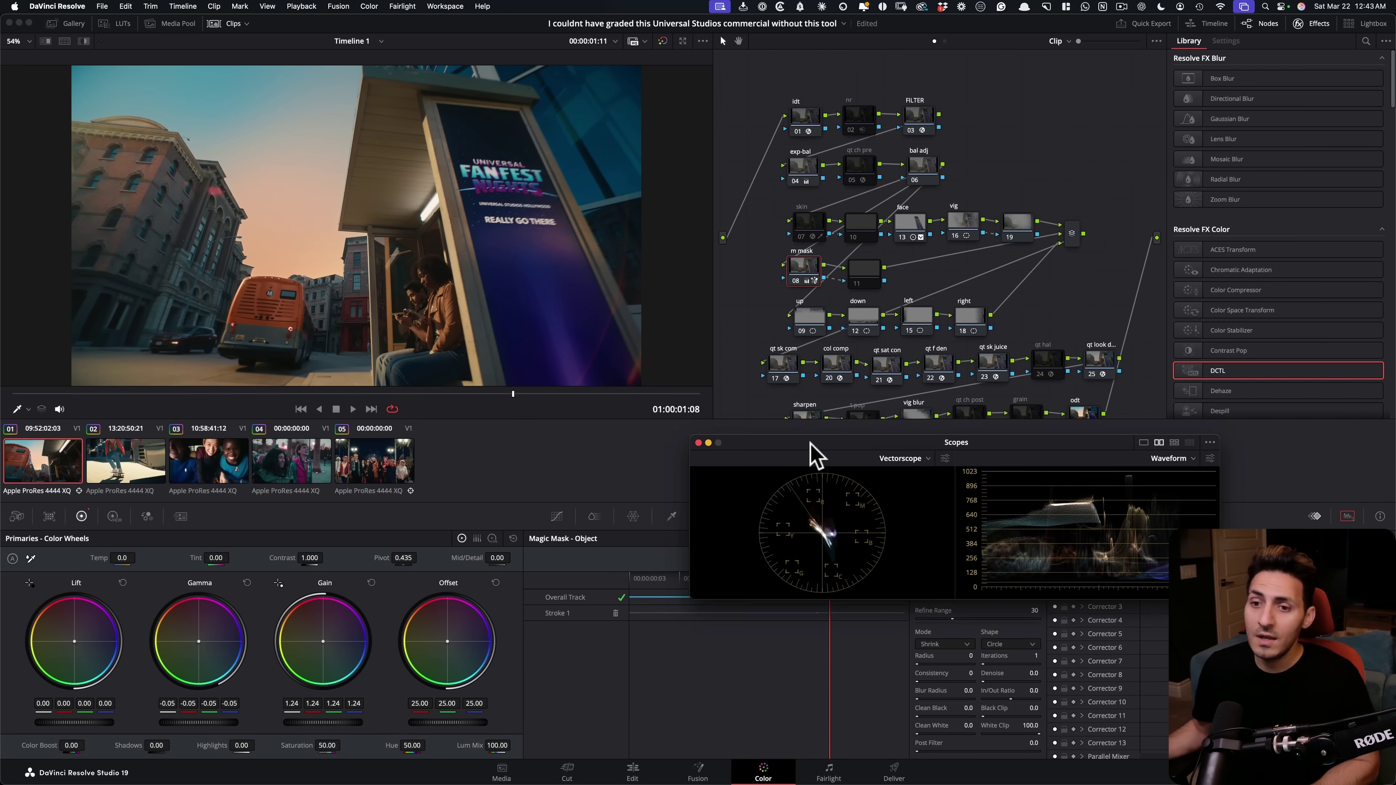
pyautogui.click(125, 463)
pyautogui.moveTo(52, 395)
pyautogui.mouseDown()
pyautogui.moveTo(618, 403)
pyautogui.moveTo(341, 408)
pyautogui.moveTo(412, 407)
pyautogui.mouseUp()
pyautogui.press('super+n')
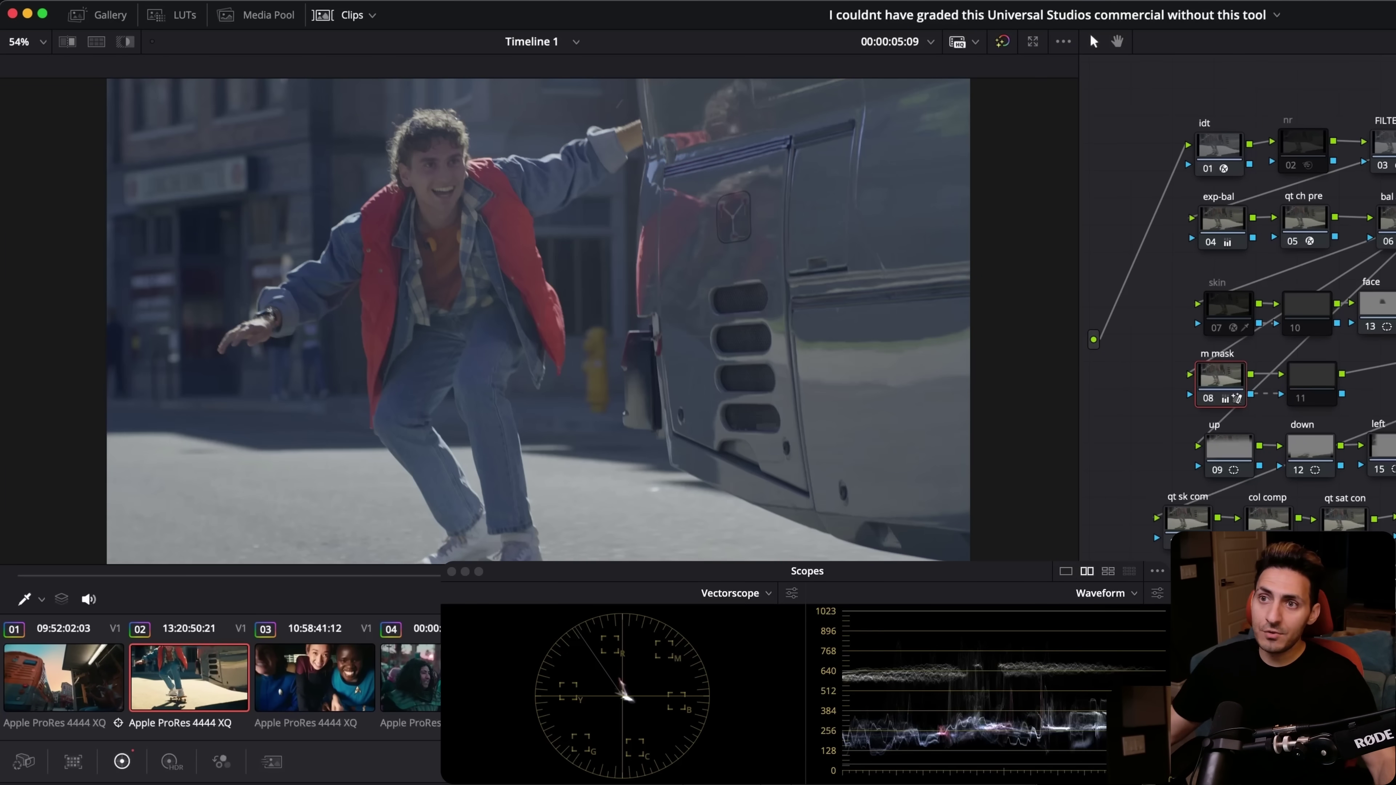
pyautogui.click(803, 440)
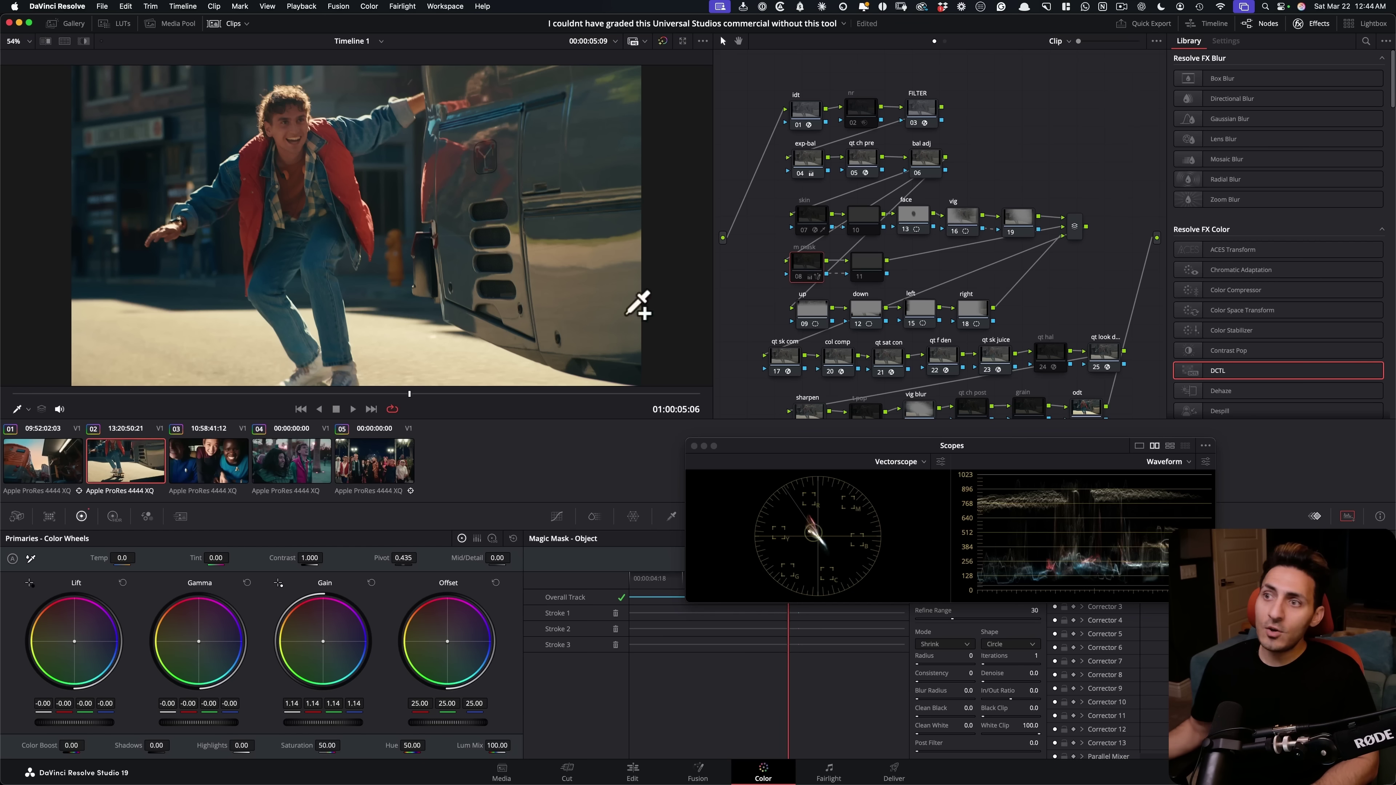
pyautogui.moveTo(799, 450); pyautogui.dragTo(849, 336)
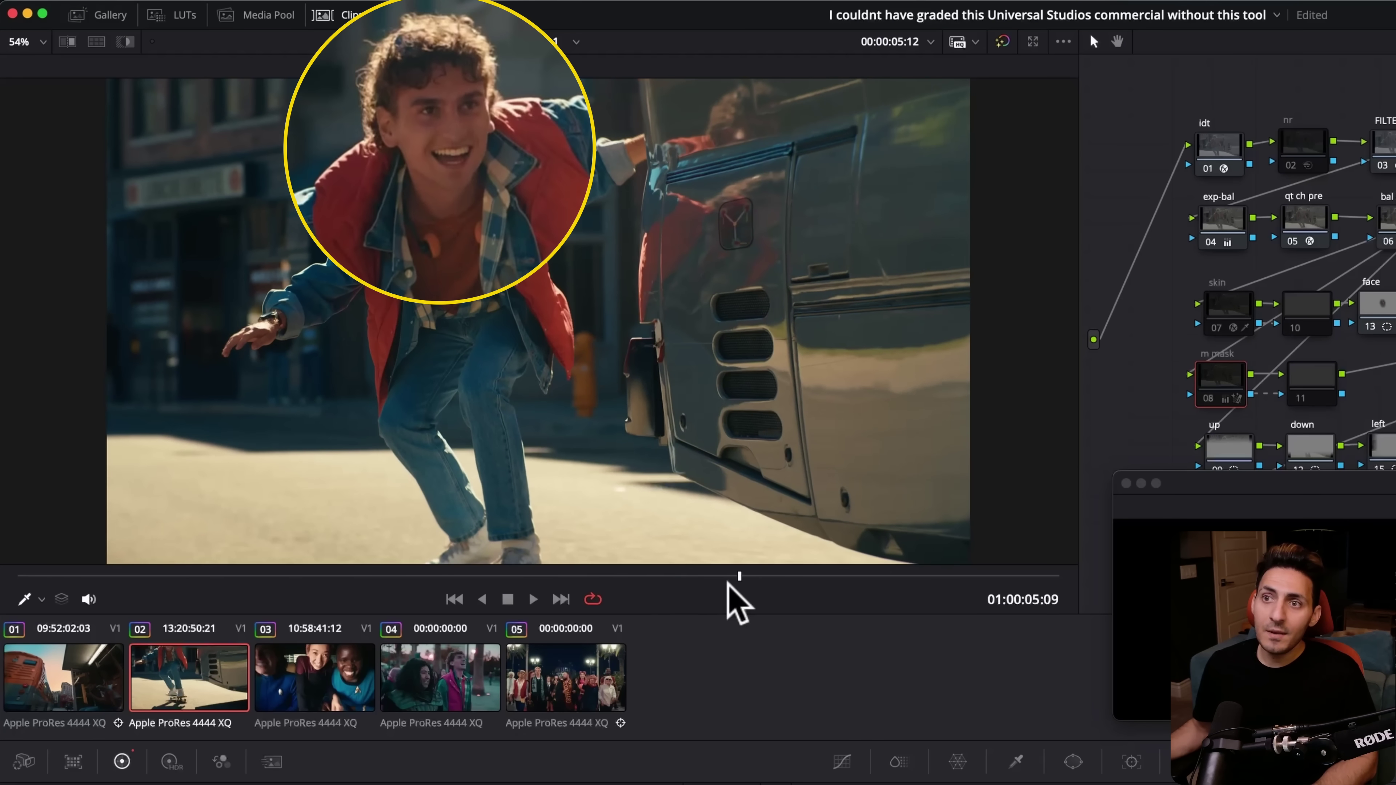
# Compare the skateboarder's face with the m mask node on and off at 01:00:05:08
pyautogui.click(712, 583)
pyautogui.press('super+d')
pyautogui.press('super+d')
pyautogui.press('super+d')
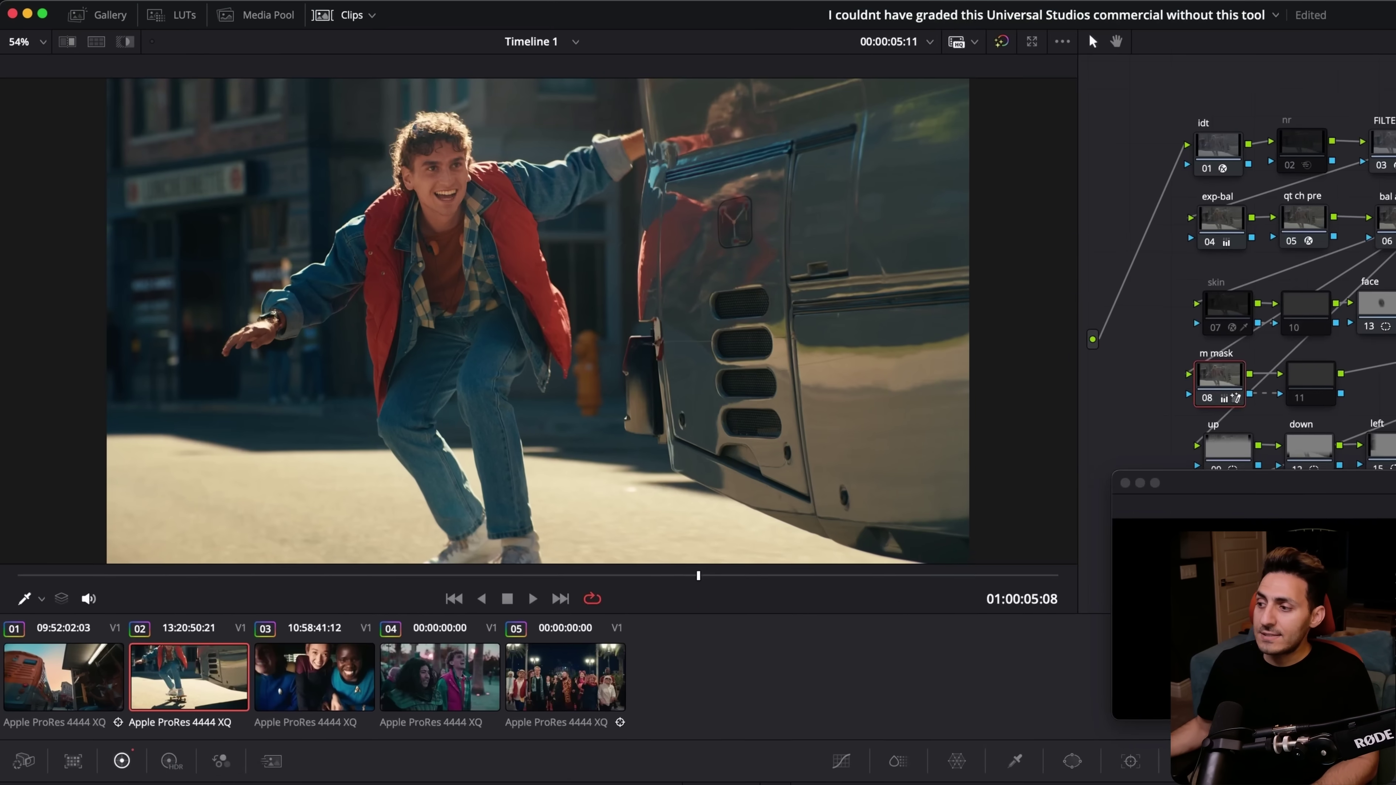
# Show the mask overlay and examine its edges up close around the skateboarder's hair, face and collar
pyautogui.click(1011, 559)
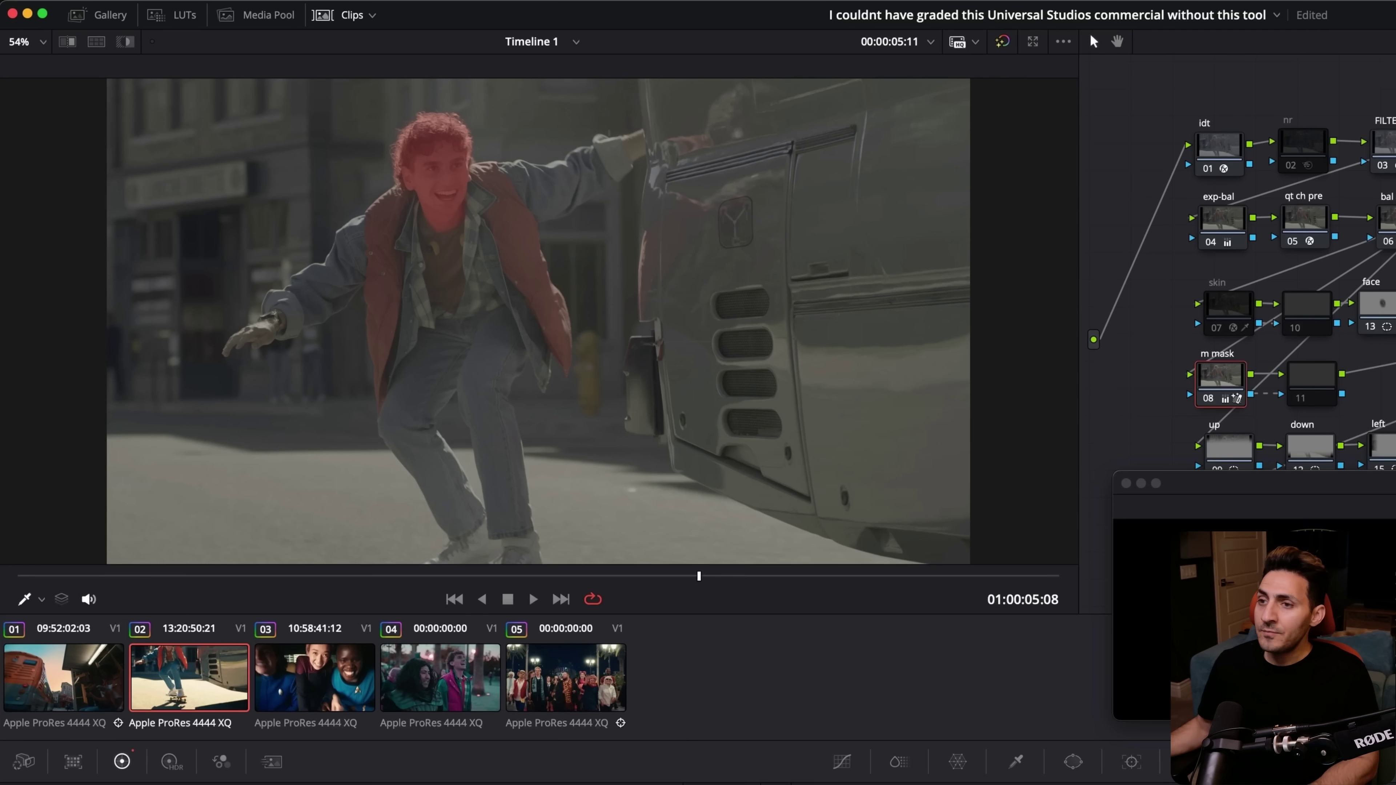
pyautogui.scroll(1, 422, 405)
pyautogui.moveTo(431, 454); pyautogui.dragTo(517, 537)
pyautogui.scroll(4, 539, 467)
pyautogui.moveTo(560, 422); pyautogui.dragTo(835, 552)
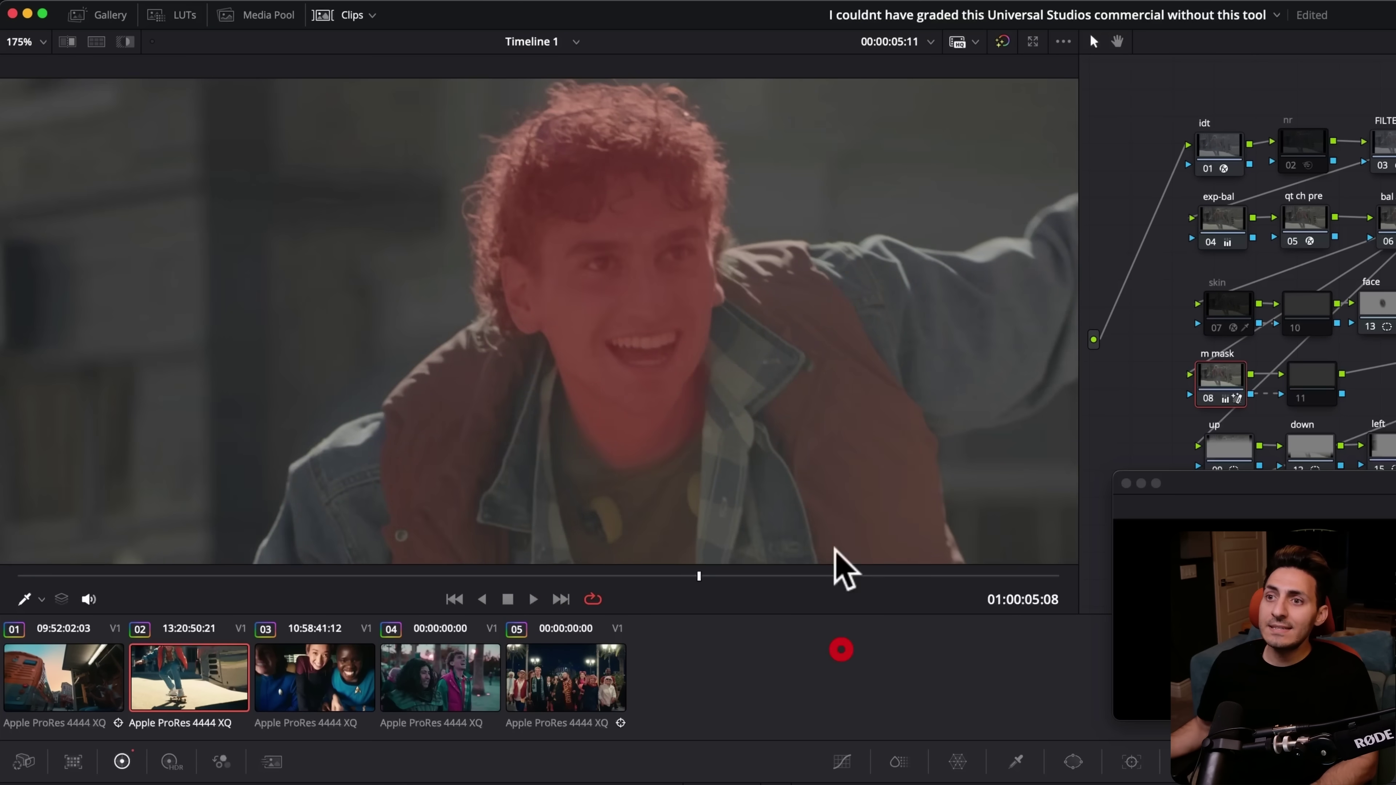
pyautogui.moveTo(782, 368); pyautogui.dragTo(686, 487)
pyautogui.scroll(4, 705, 467)
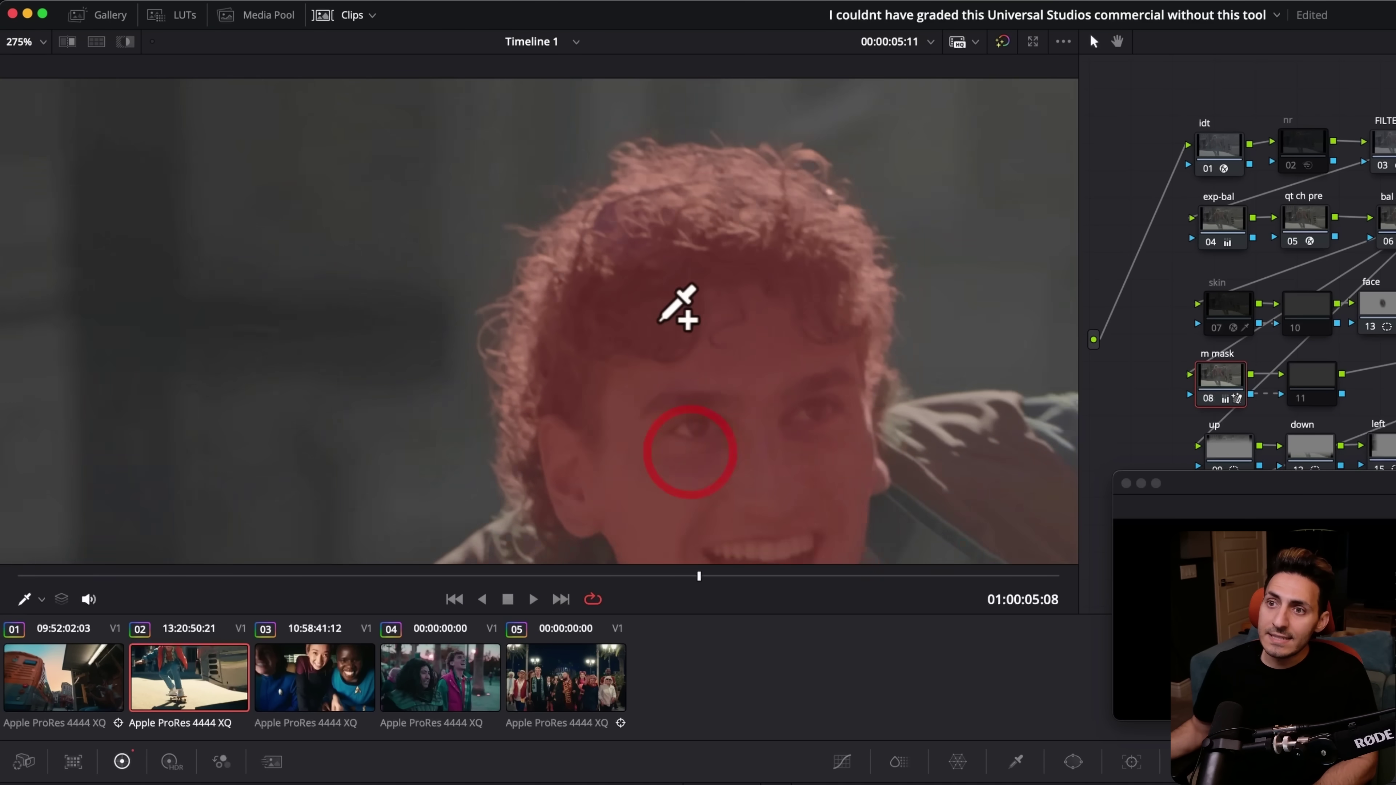
pyautogui.moveTo(495, 392); pyautogui.dragTo(418, 371)
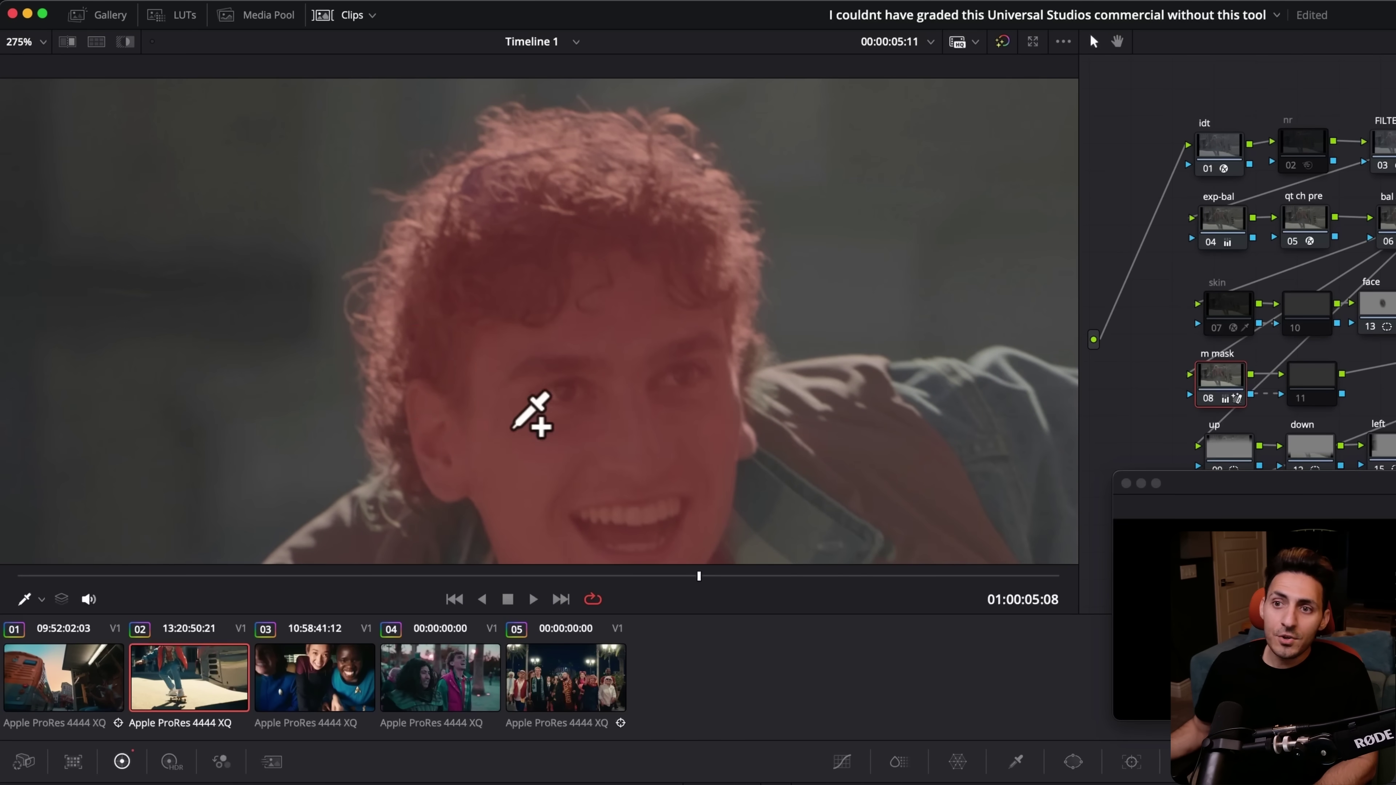
pyautogui.moveTo(533, 435); pyautogui.dragTo(484, 418)
pyautogui.moveTo(692, 507); pyautogui.dragTo(638, 505)
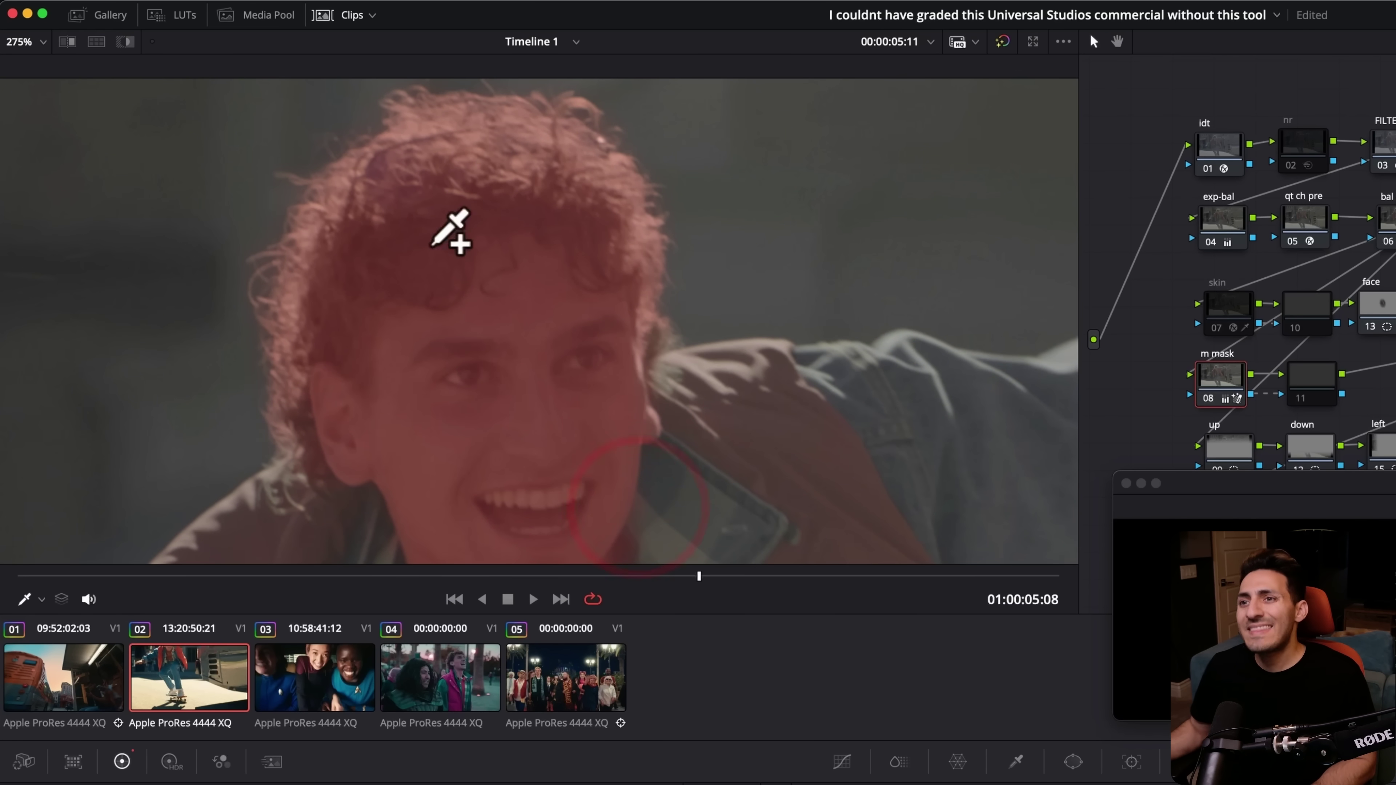
pyautogui.moveTo(508, 323); pyautogui.dragTo(470, 333)
pyautogui.moveTo(530, 399); pyautogui.dragTo(485, 353)
pyautogui.scroll(2, 590, 470)
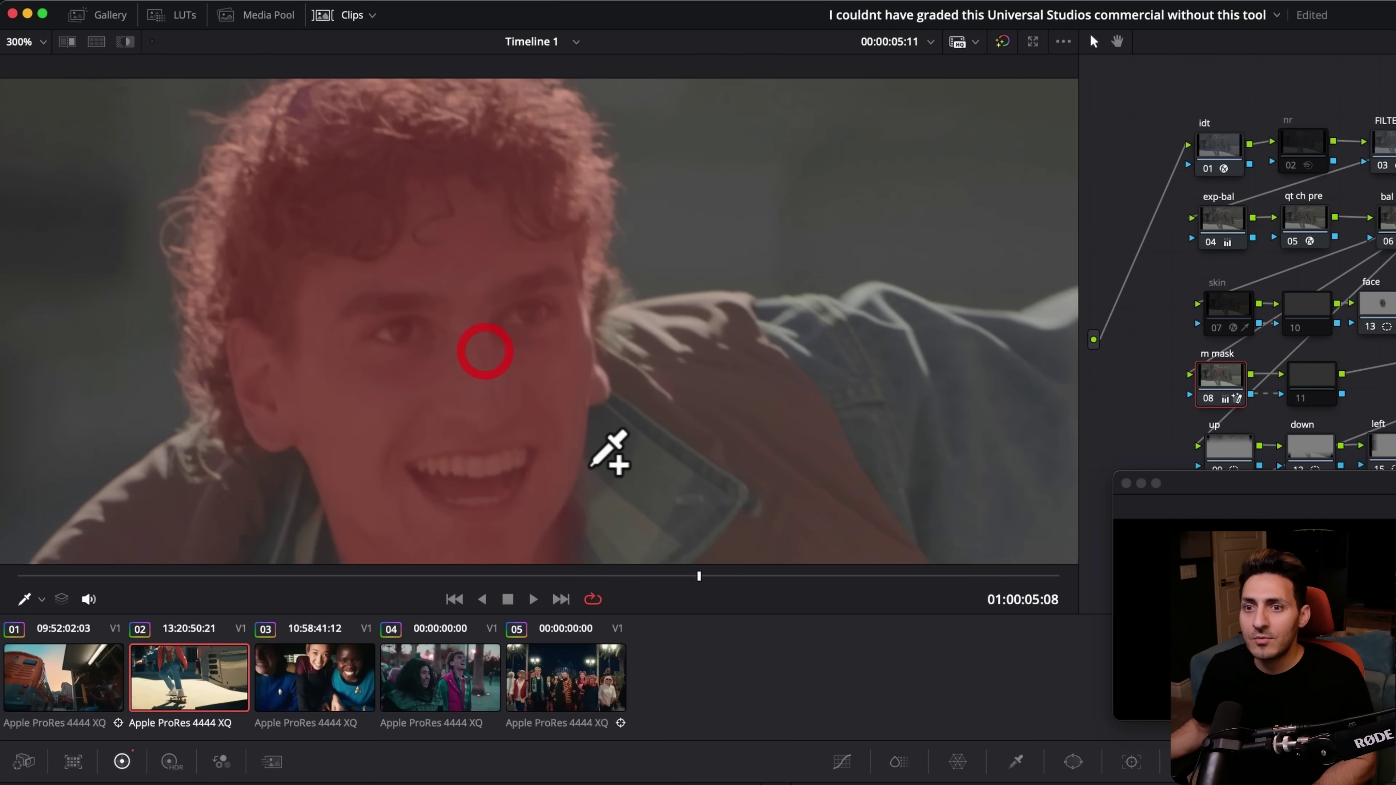
pyautogui.scroll(-5, 517, 430)
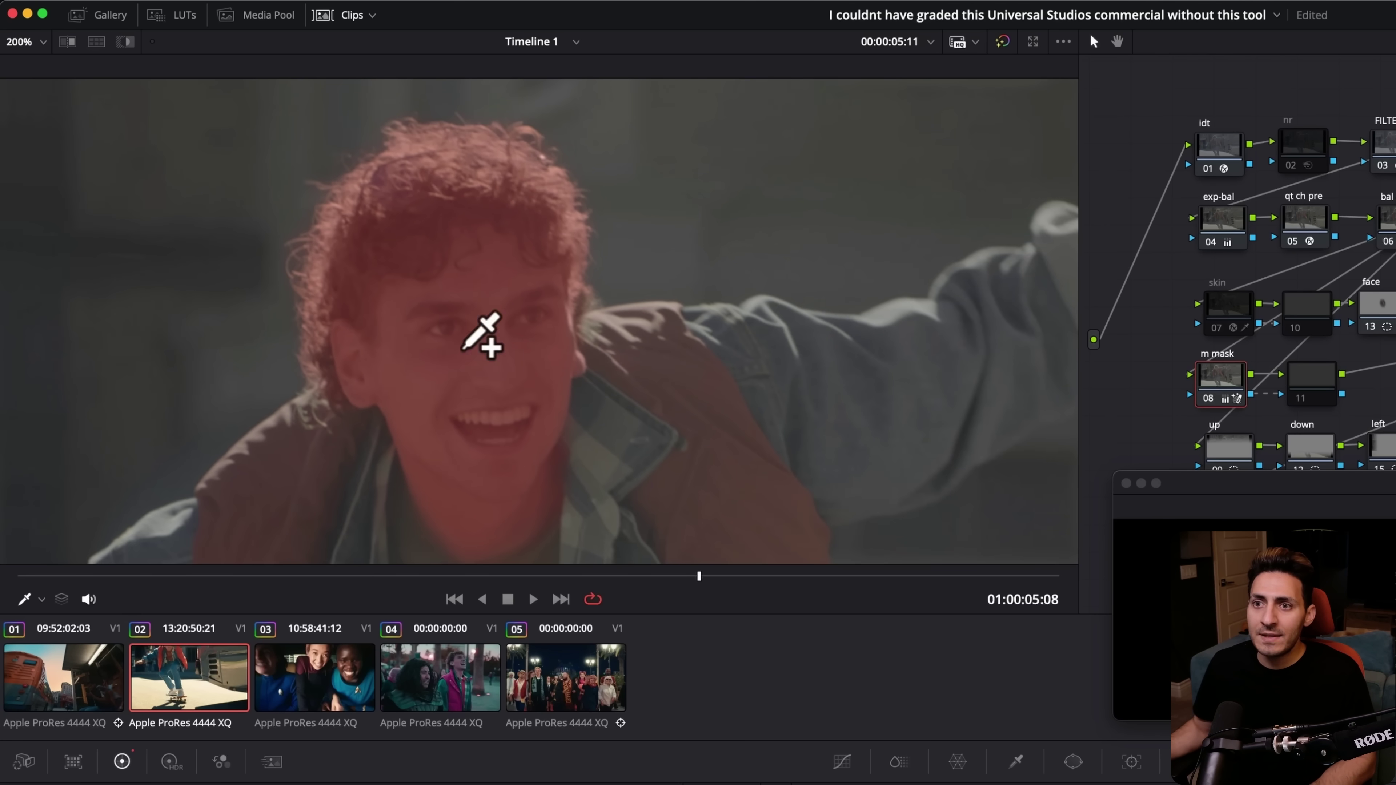
pyautogui.moveTo(463, 347); pyautogui.dragTo(634, 371)
pyautogui.hotkey('shift', 'z')
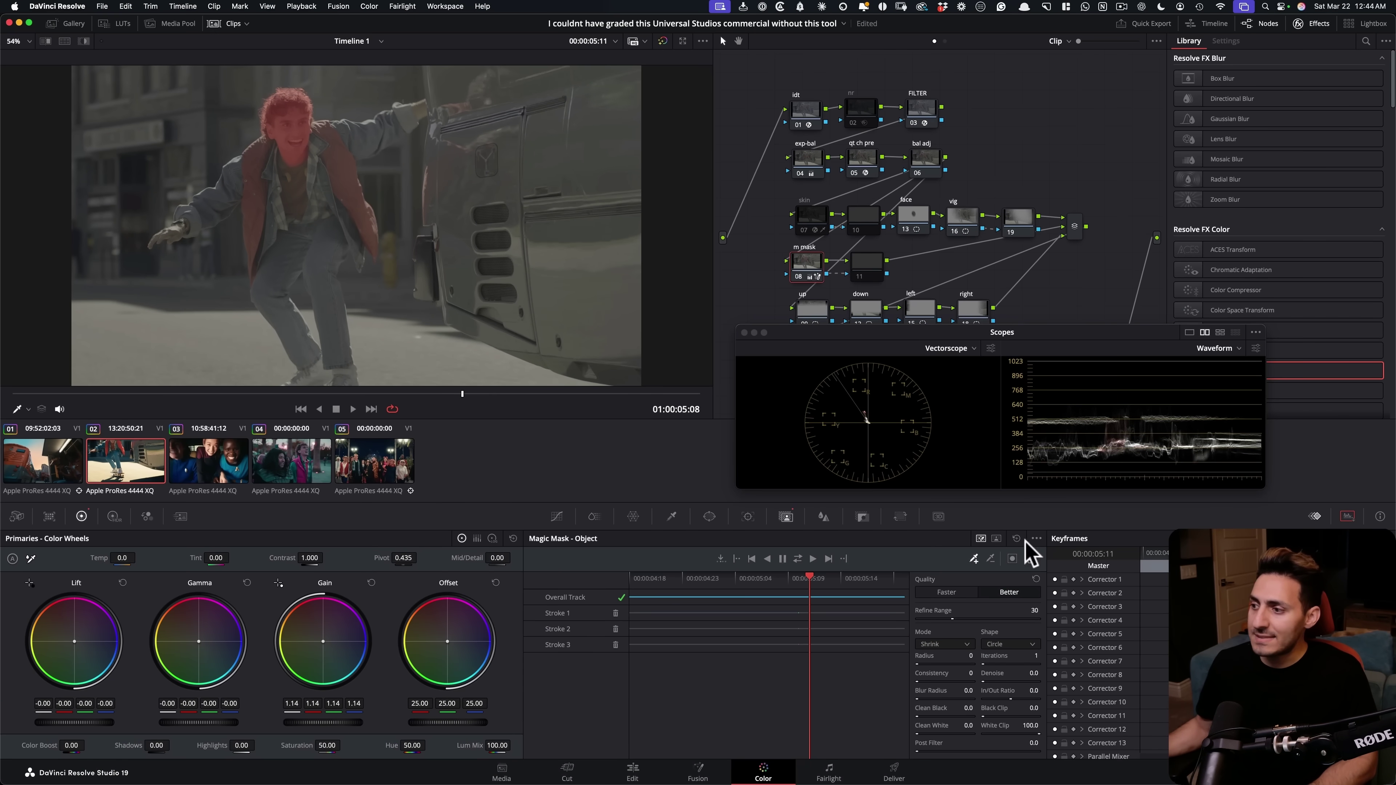
# Reset the Magic Mask and draw a new stroke down the skateboarder's face, with subtract strokes across his chest and Better quality
pyautogui.click(1016, 538)
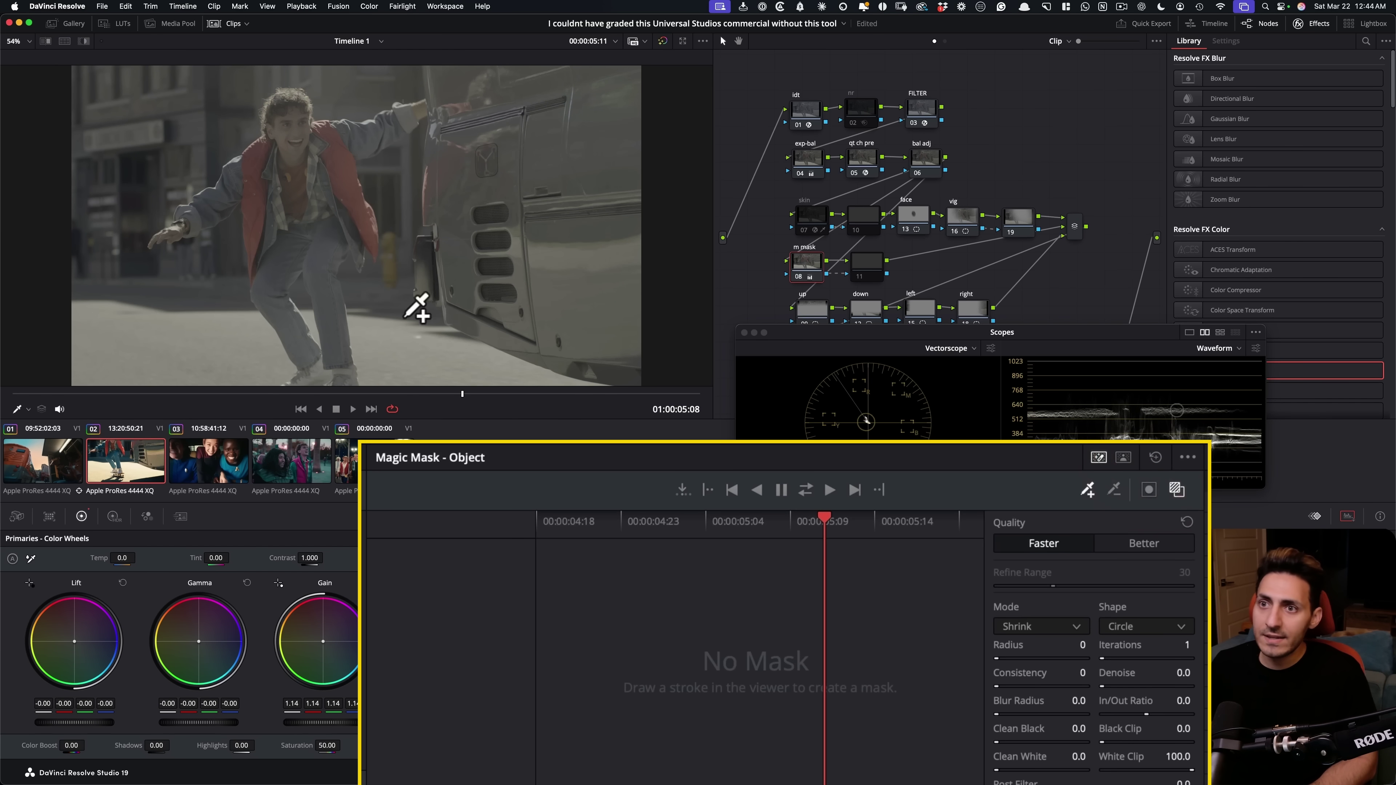
pyautogui.moveTo(283, 48); pyautogui.dragTo(286, 50)
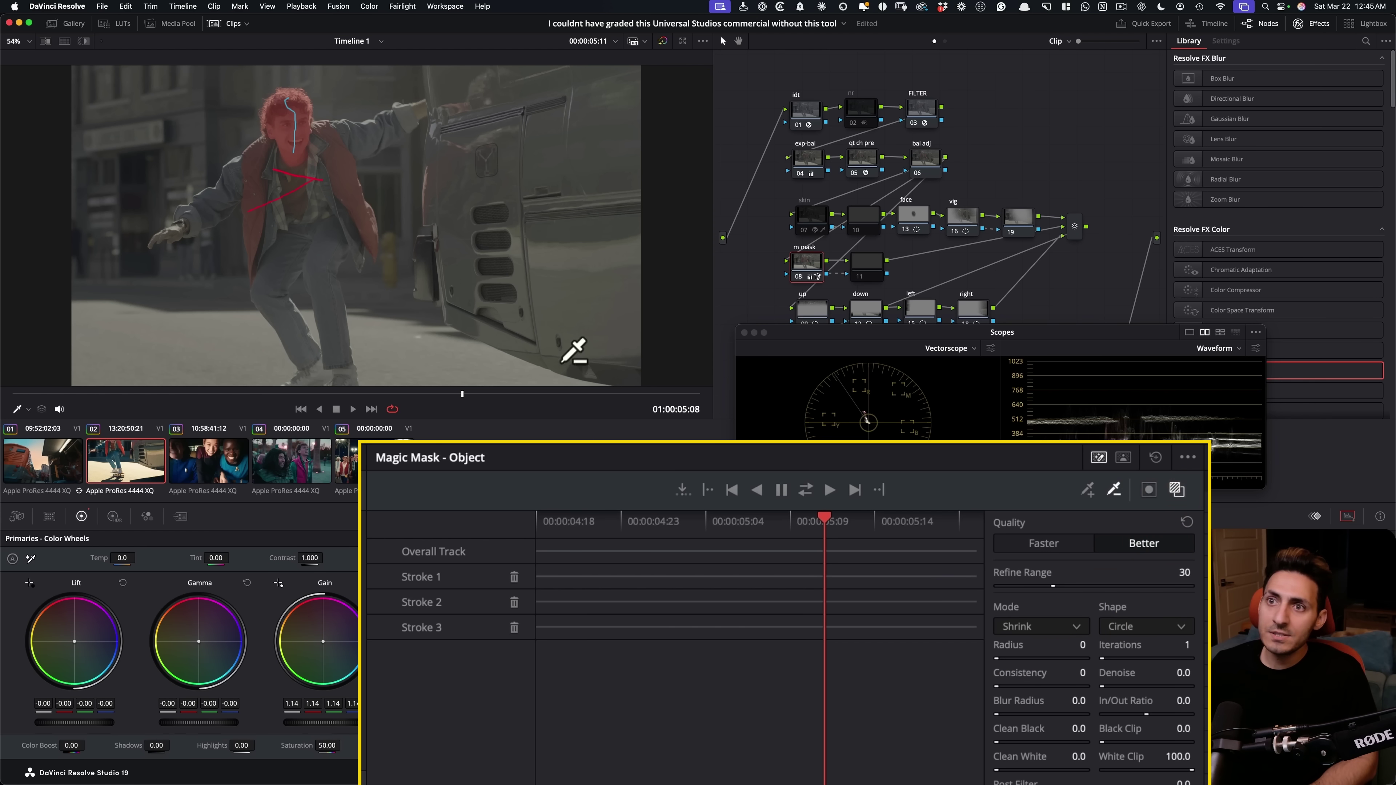
# Track the skateboarder's strokes in both directions, scrub to check the mask, and toggle the m mask node
pyautogui.click(805, 490)
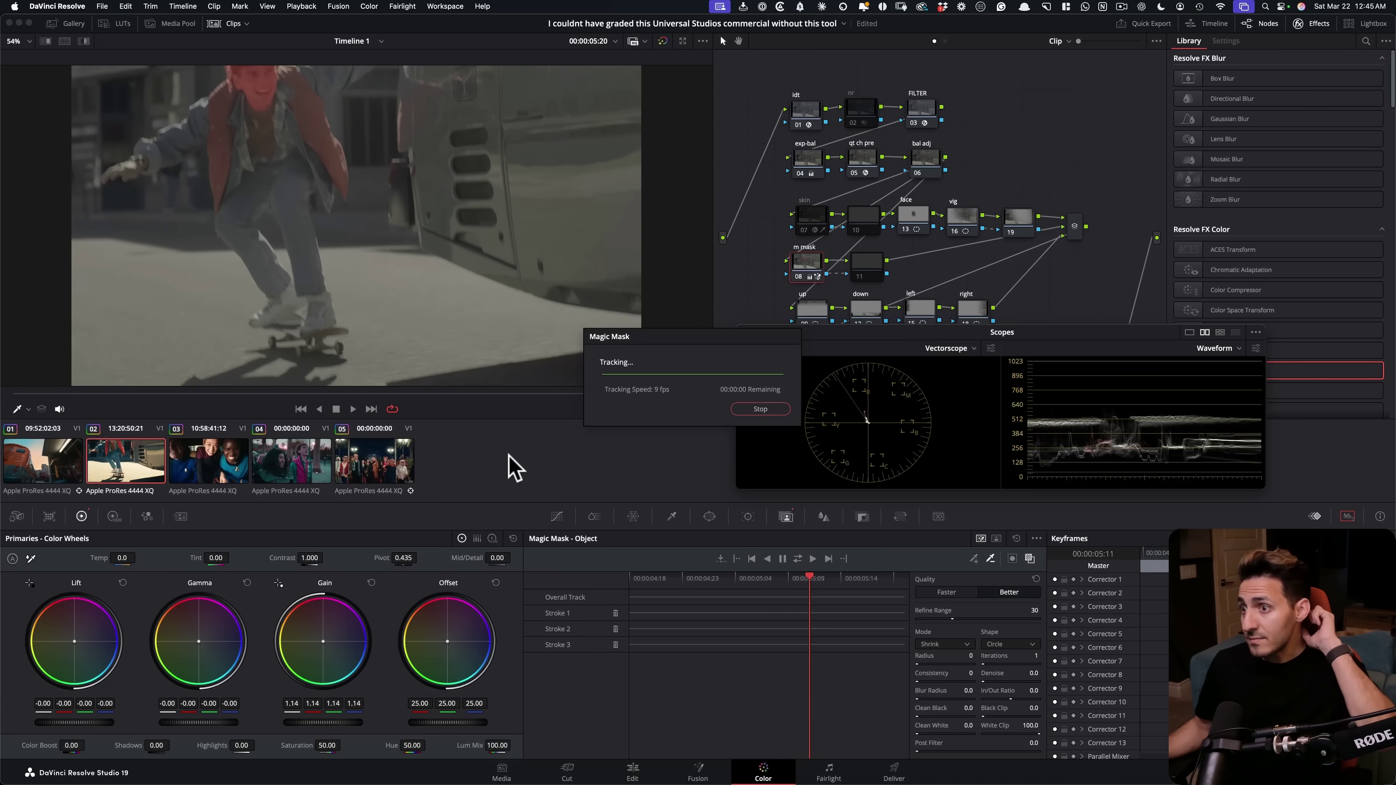
pyautogui.moveTo(203, 395); pyautogui.dragTo(512, 403)
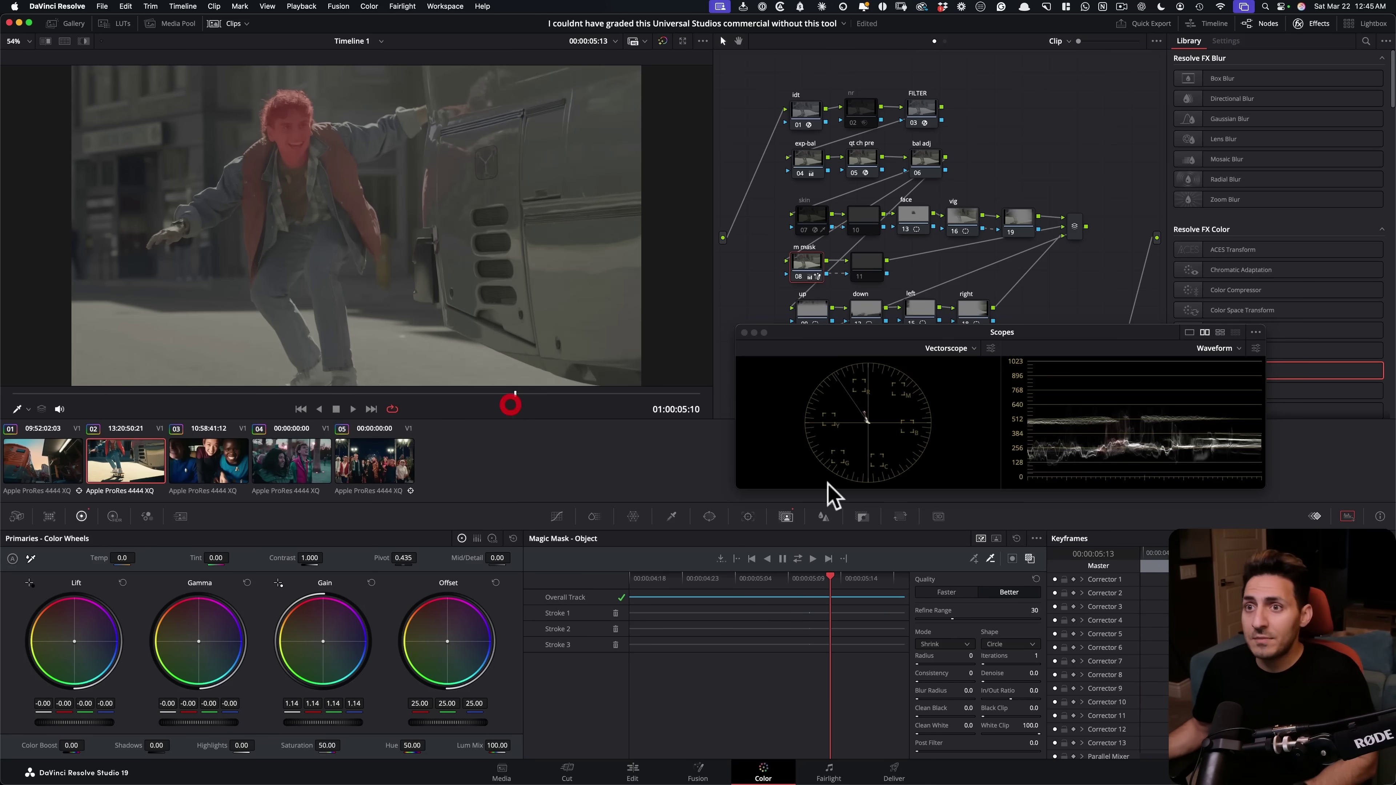
pyautogui.click(1044, 594)
pyautogui.press('super+d')
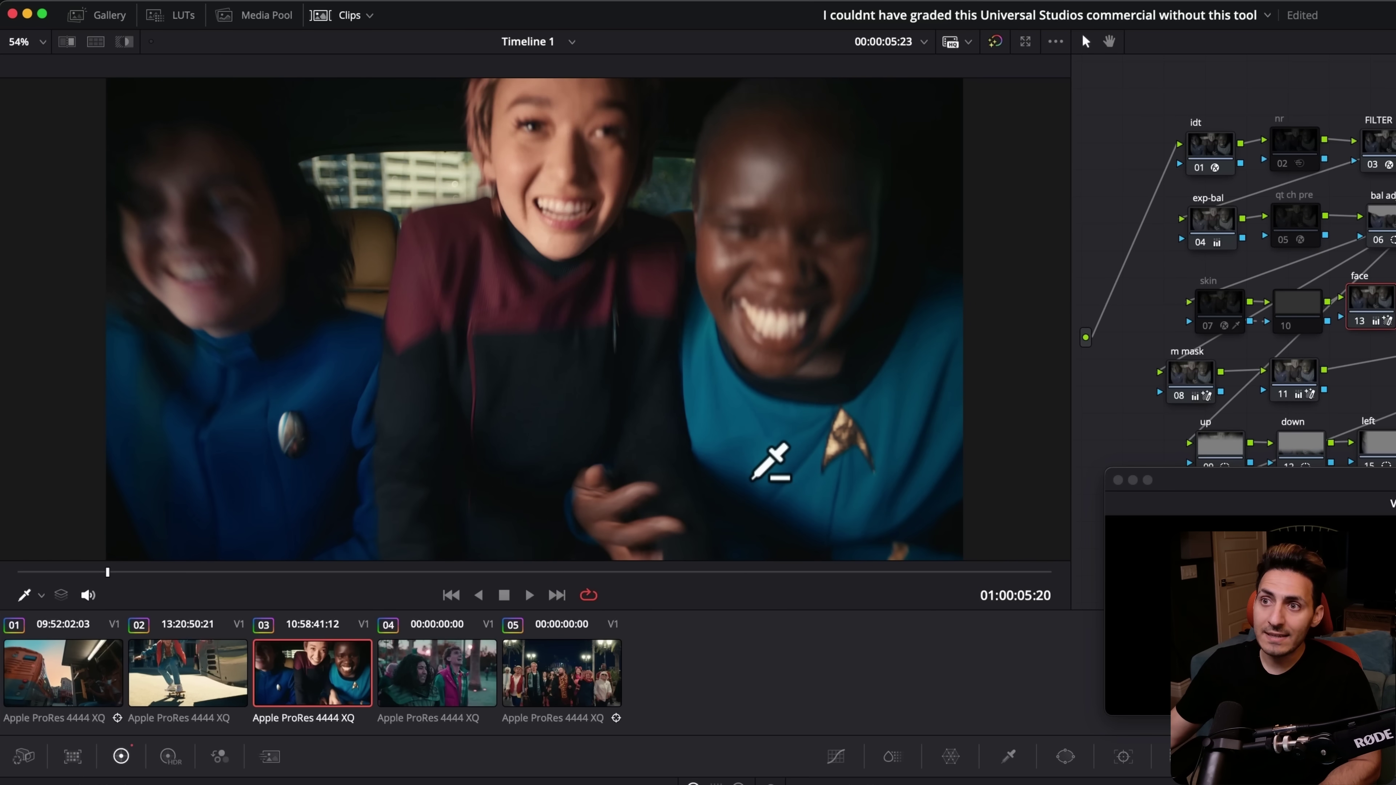
# In clip 03, scrub to 01:00:06:05 and compare the shot with node 11 on and off
pyautogui.press('Left')
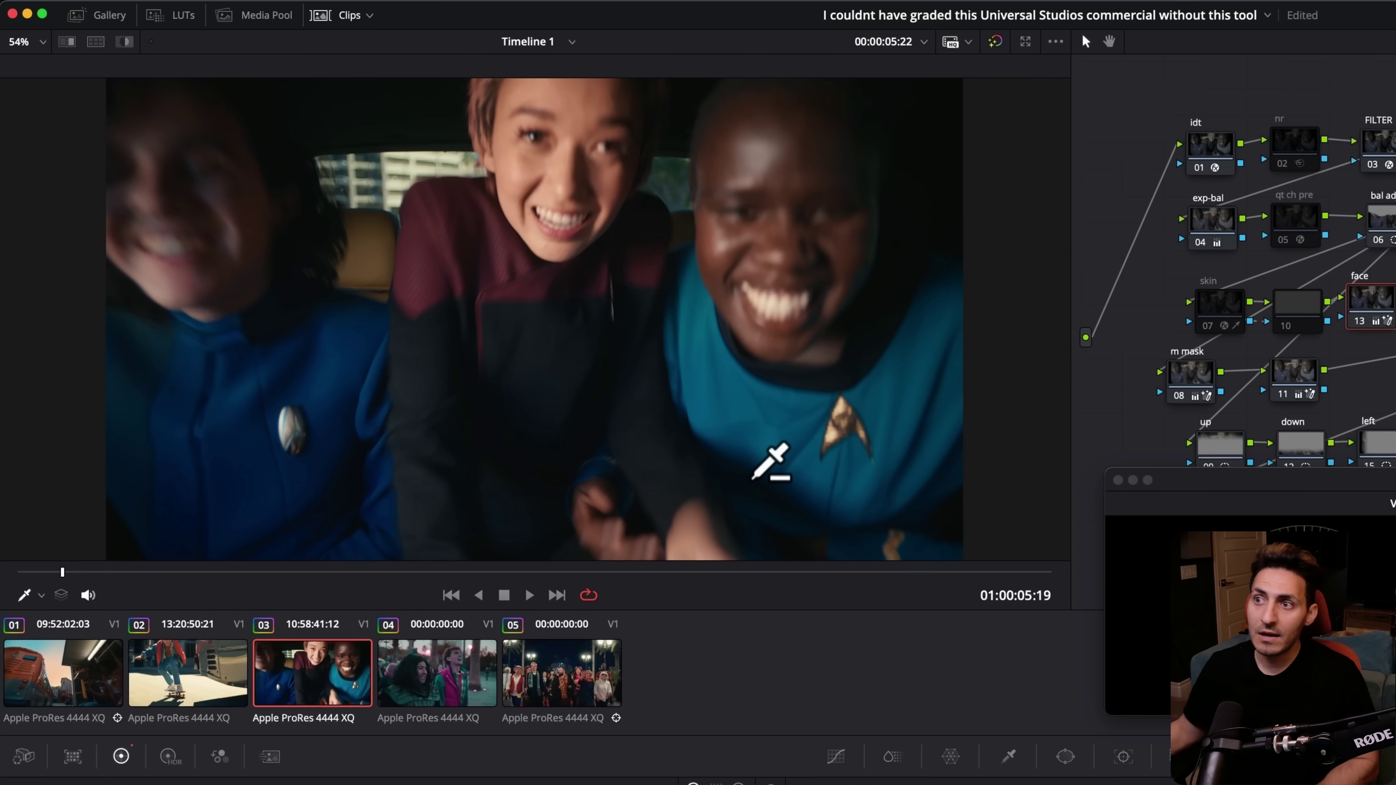
pyautogui.click(1194, 379)
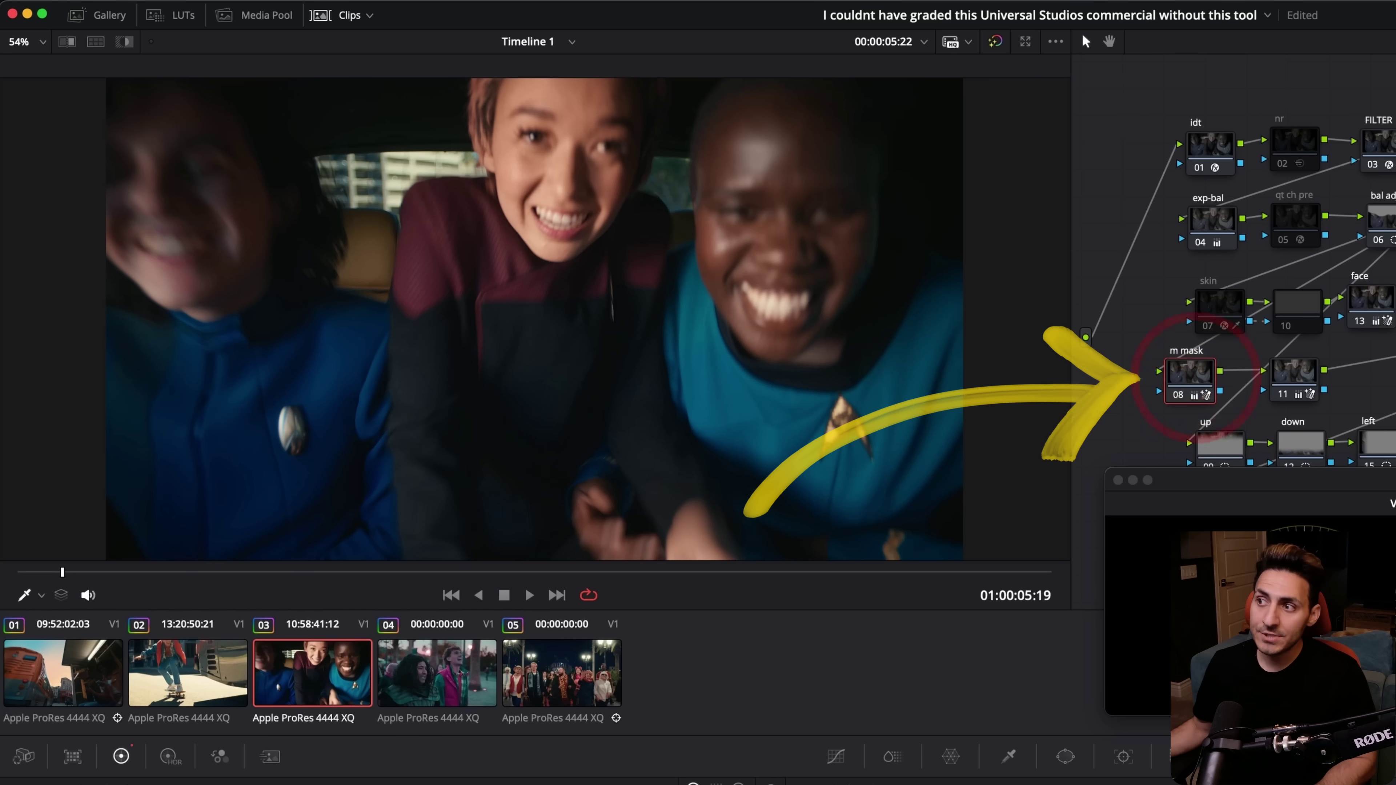
pyautogui.moveTo(108, 571); pyautogui.dragTo(514, 572)
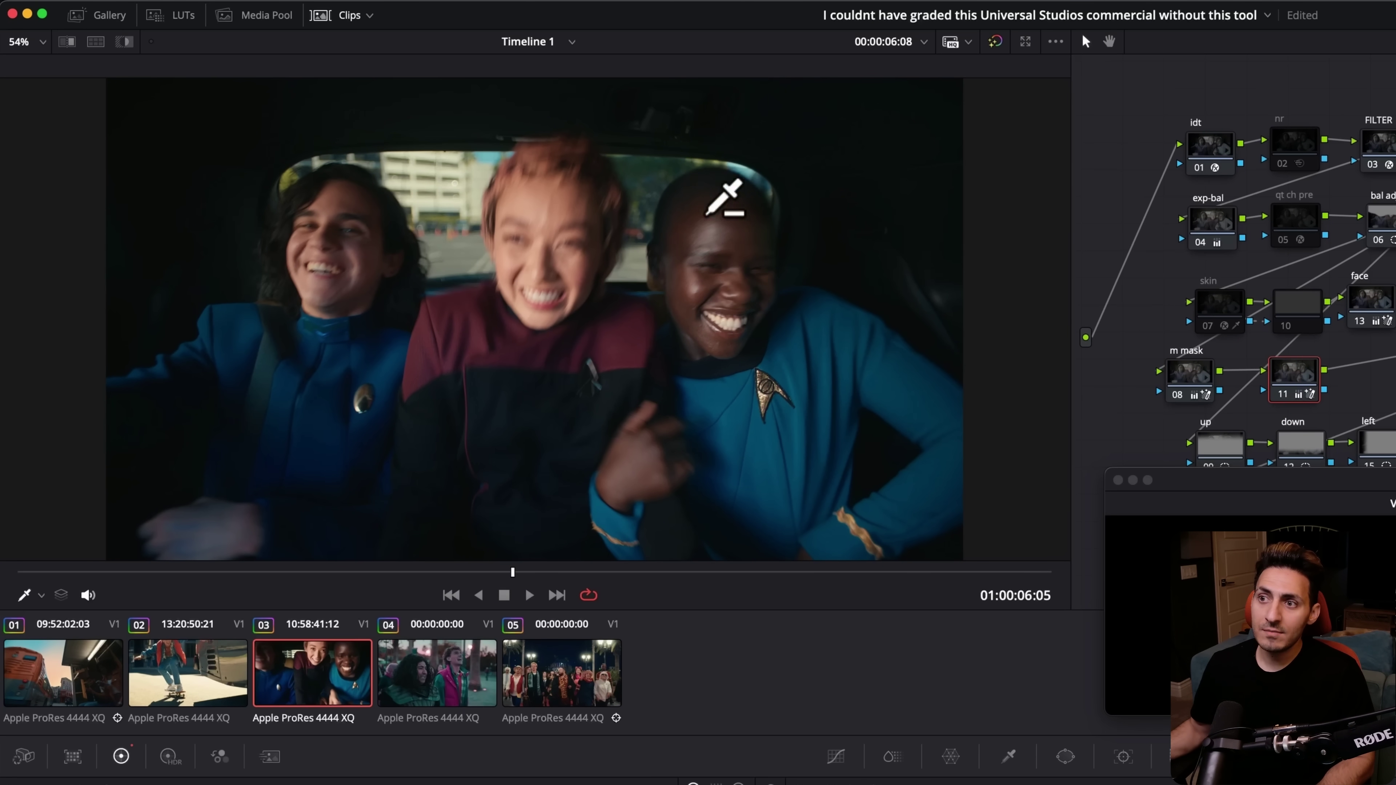
pyautogui.press('super+d')
pyautogui.press('super+d')
pyautogui.press('super+d')
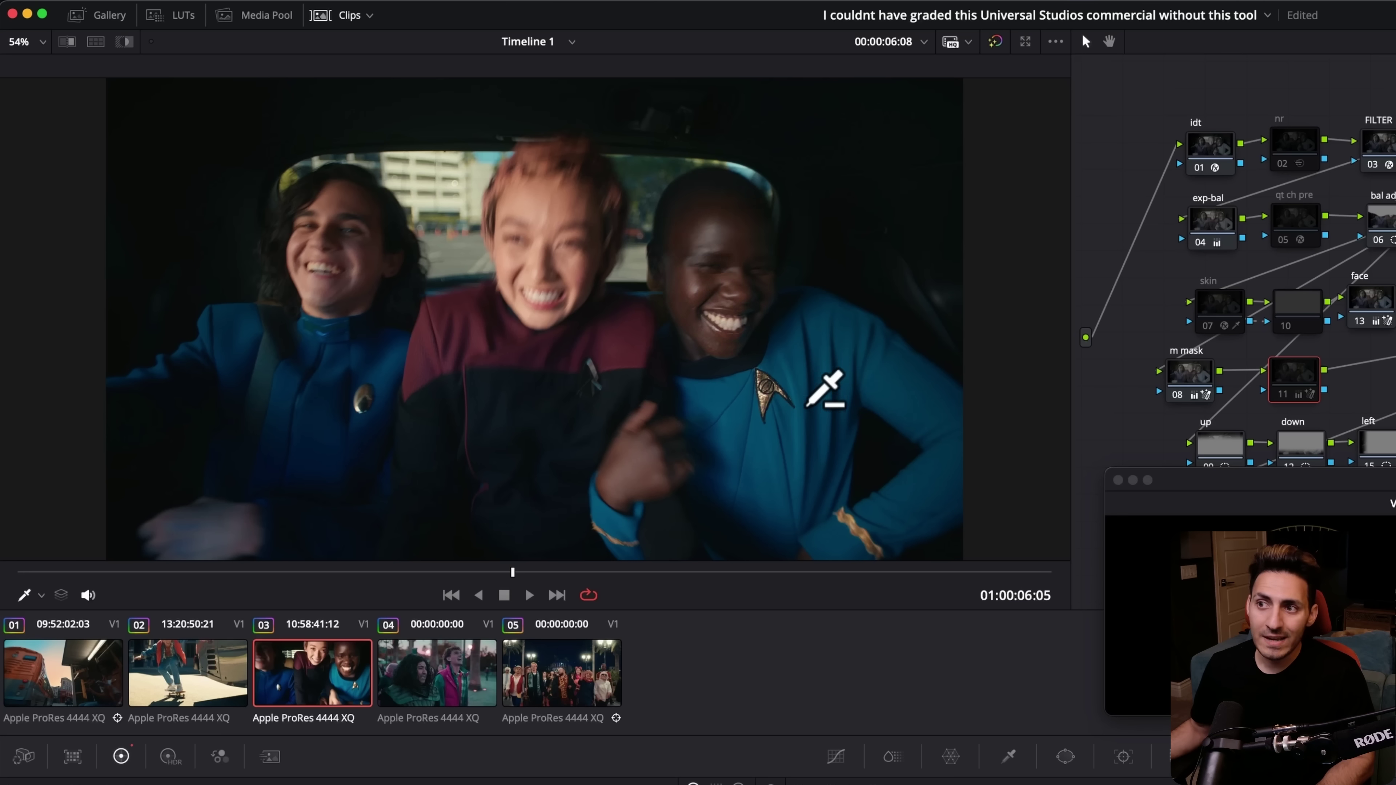
pyautogui.press('super+d')
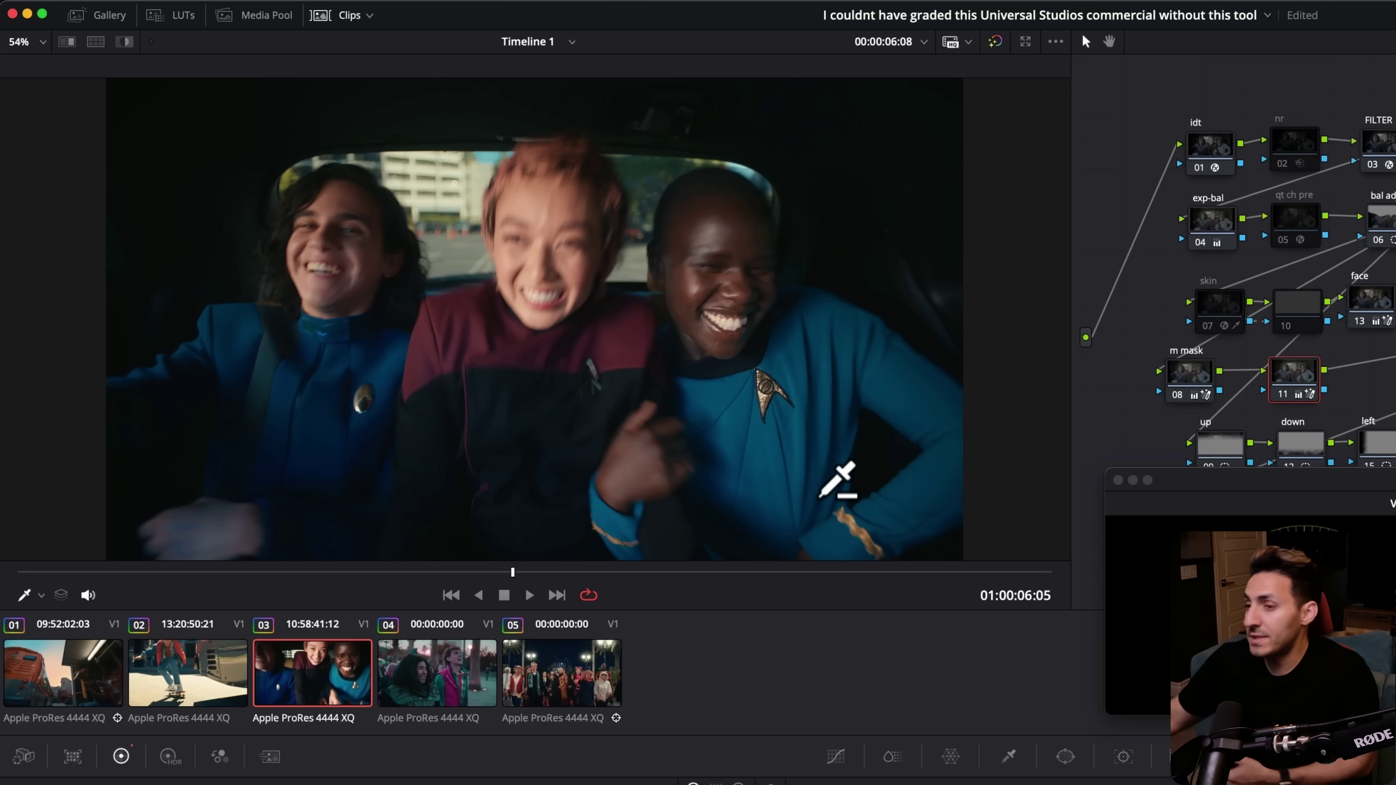
# Advance to 01:00:06:10 and toggle the m mask, 11 and face nodes together to compare all three faces
pyautogui.press('Right')
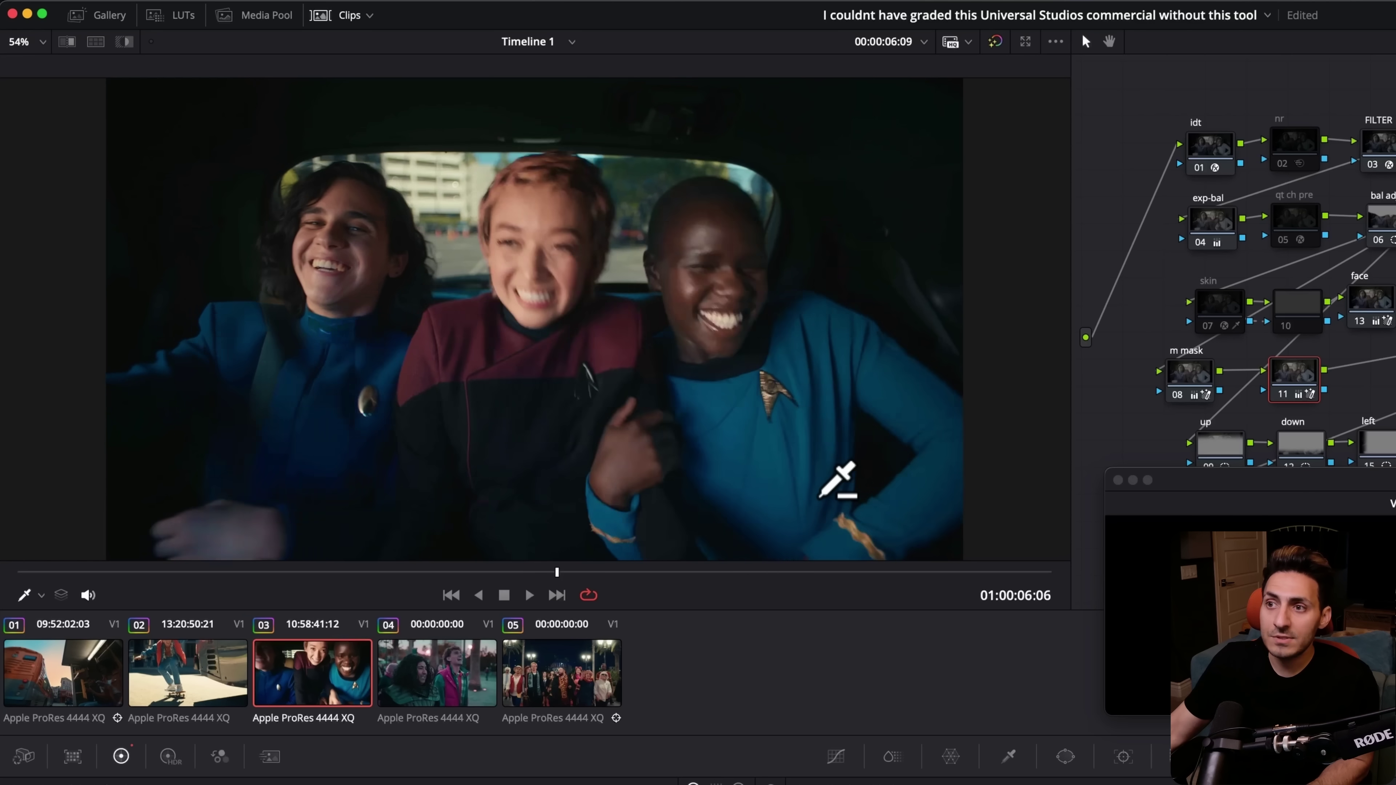
pyautogui.press('Right')
pyautogui.press('Right')
pyautogui.press('Right')
pyautogui.press('Right')
pyautogui.press('Right')
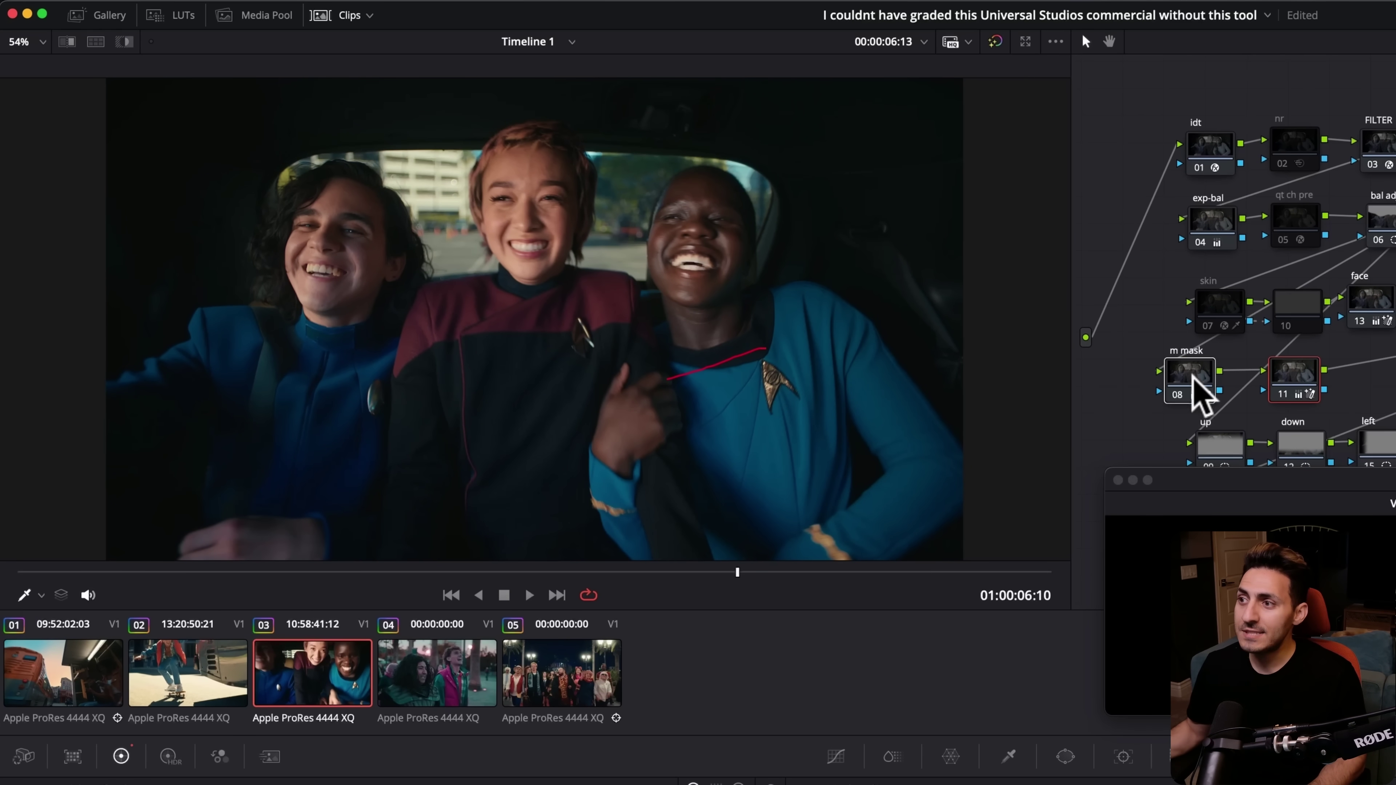
pyautogui.keyDown('super'); pyautogui.click(1367, 300); pyautogui.keyUp('super')
pyautogui.press('super+d')
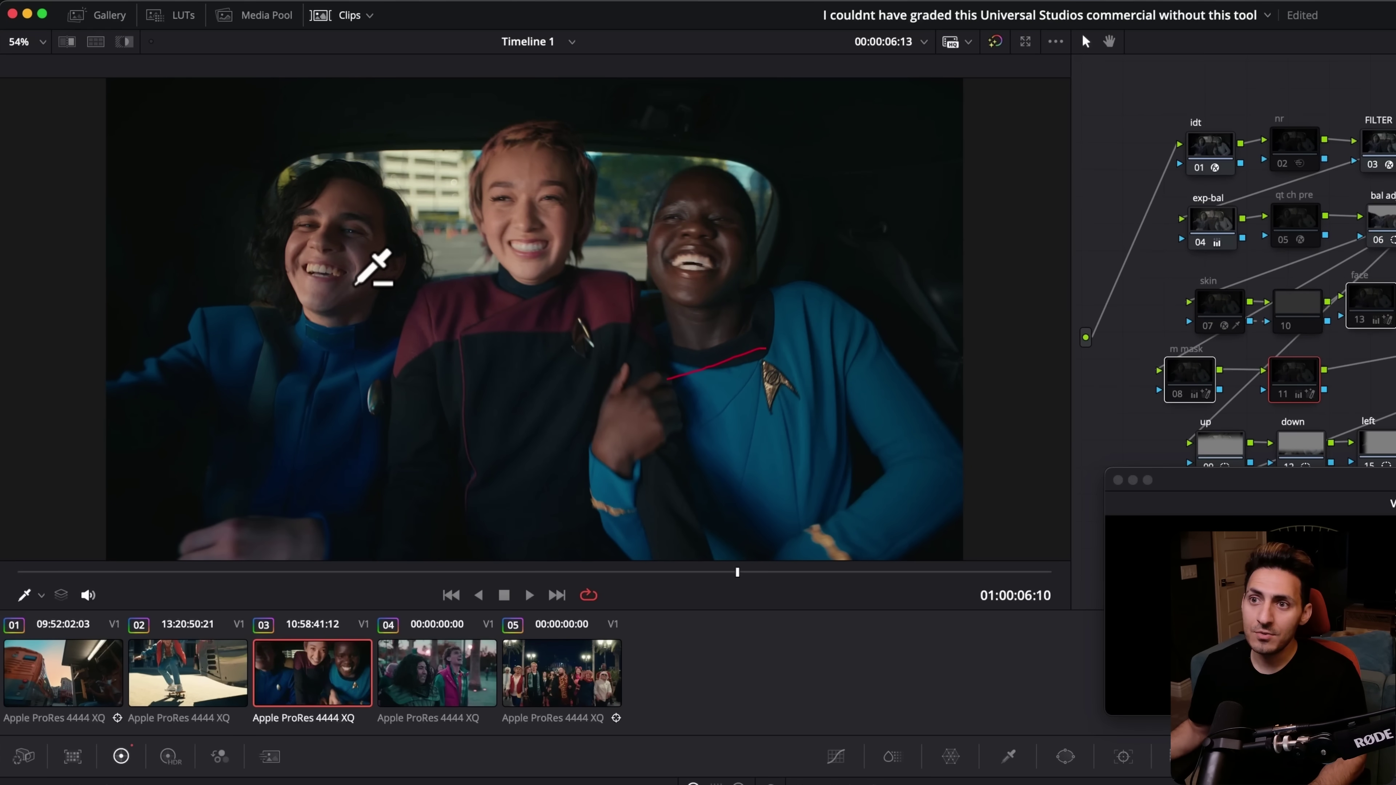
pyautogui.press('super+d')
pyautogui.press('super+d')
pyautogui.press('super+d')
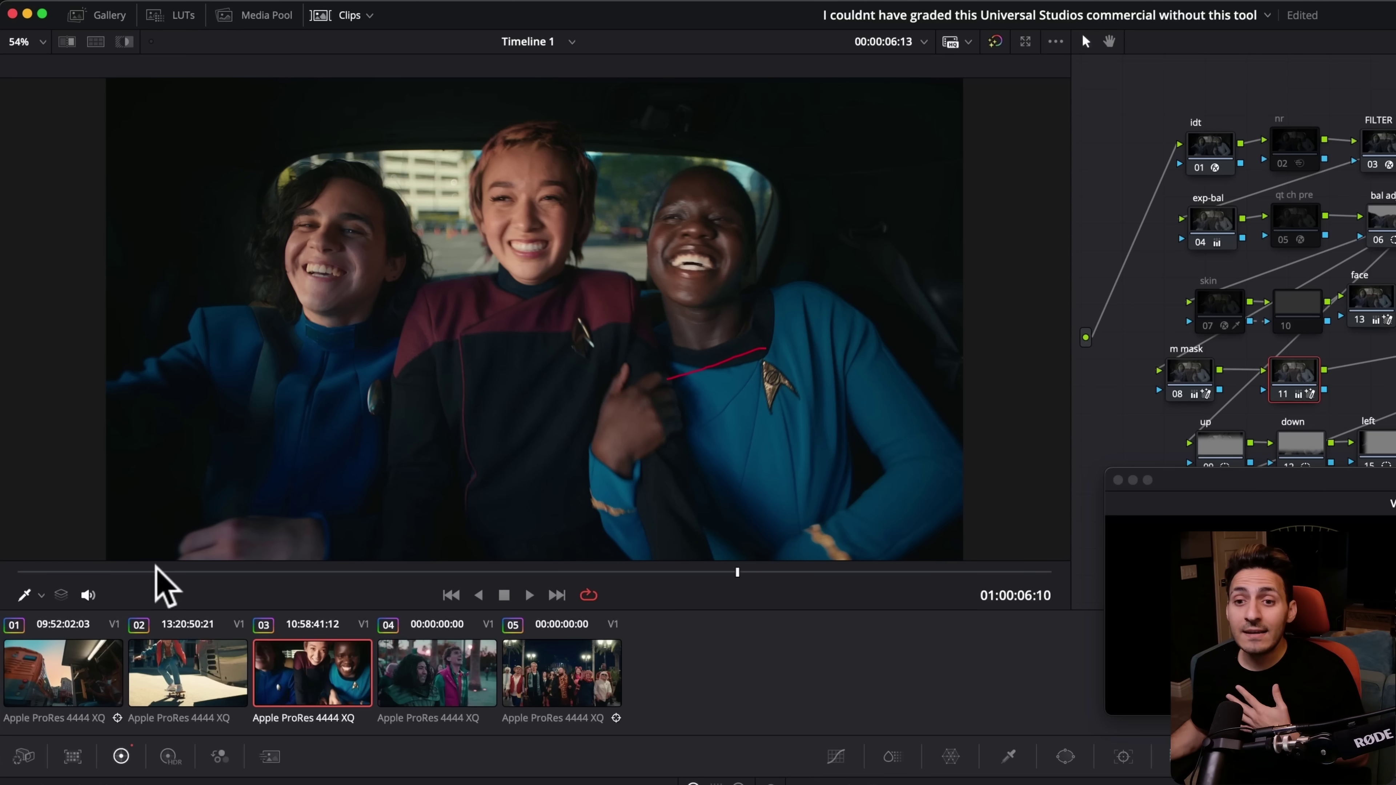
# Examine the mask overlays of node 11 and the m mask node over the passengers' faces at 01:00:06:12
pyautogui.click(872, 572)
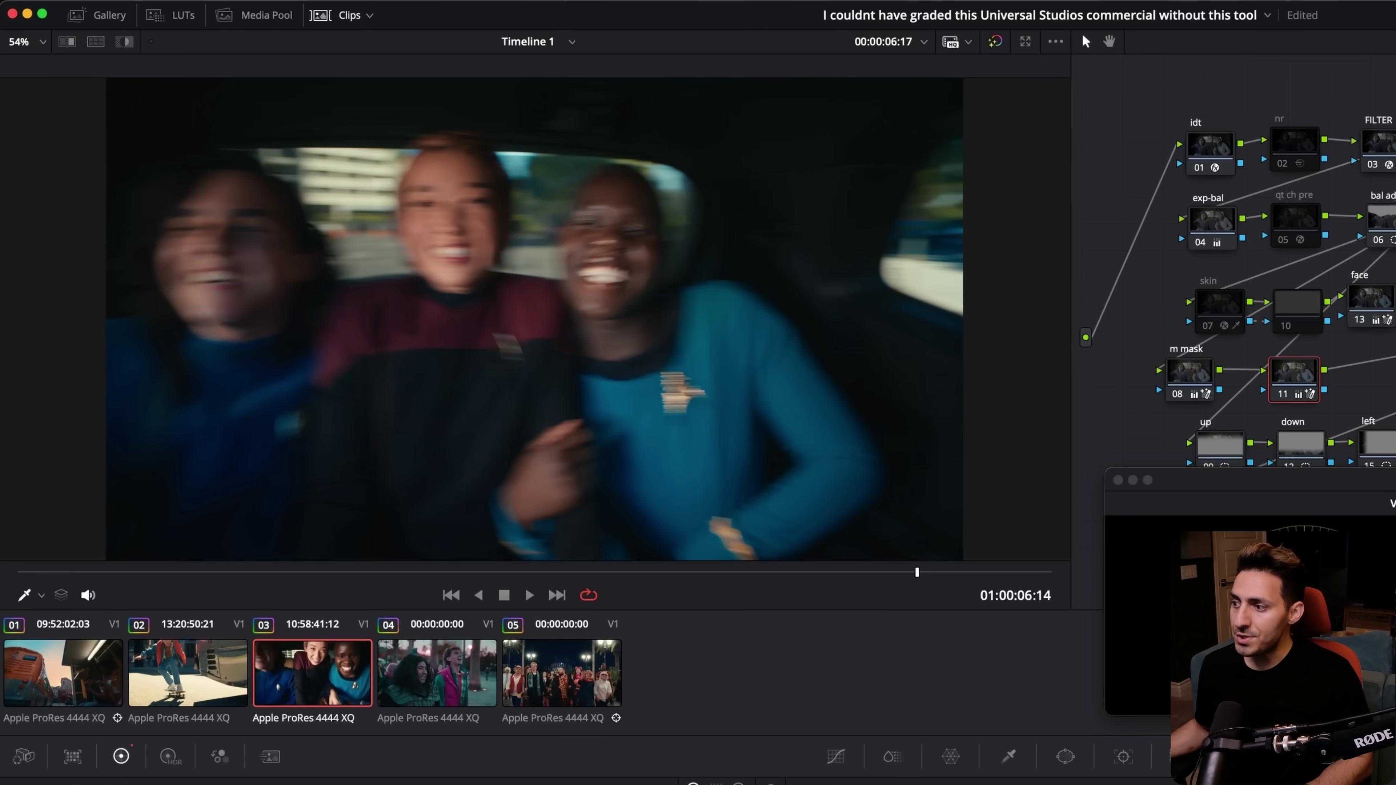
pyautogui.hotkey('shift', 'h')
pyautogui.moveTo(916, 570); pyautogui.dragTo(846, 580)
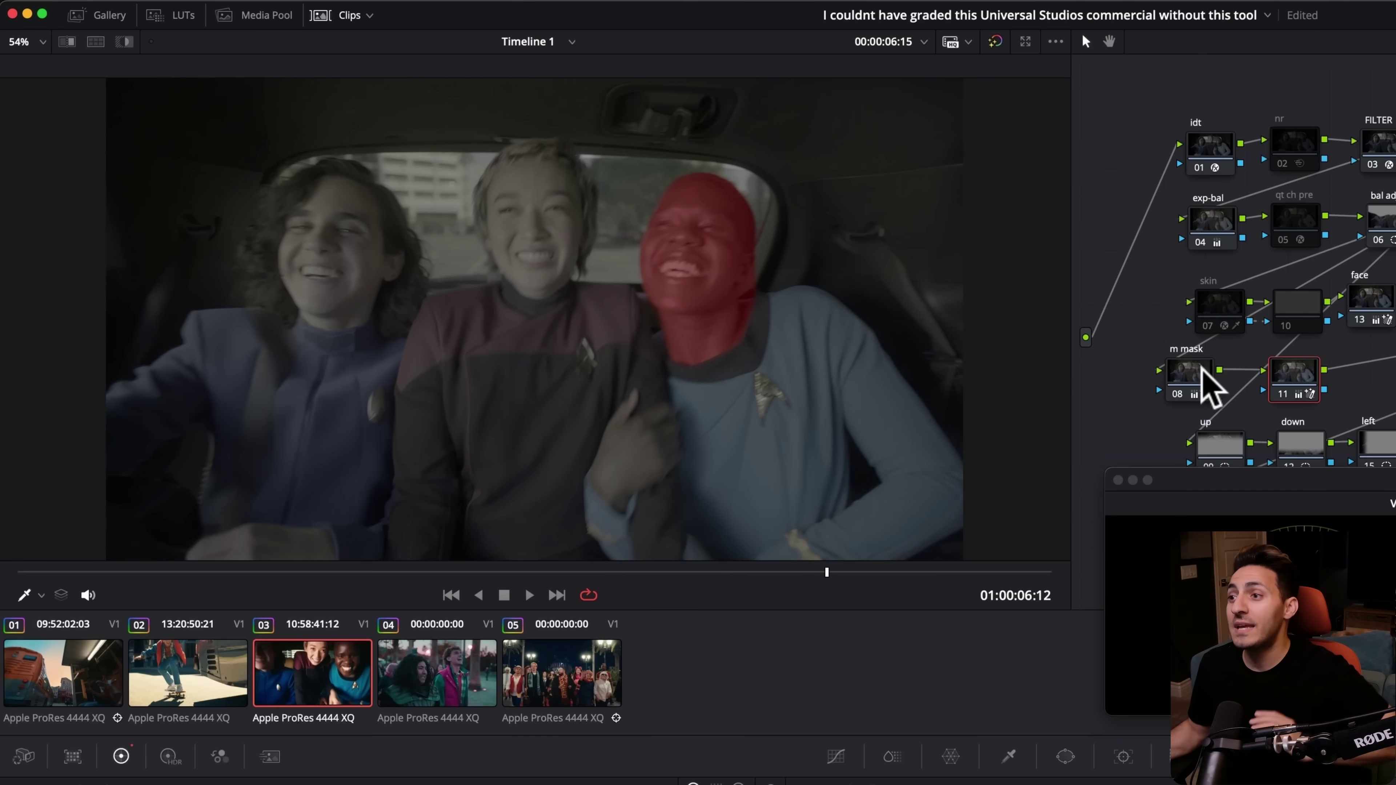
pyautogui.hotkey('shift', 'h')
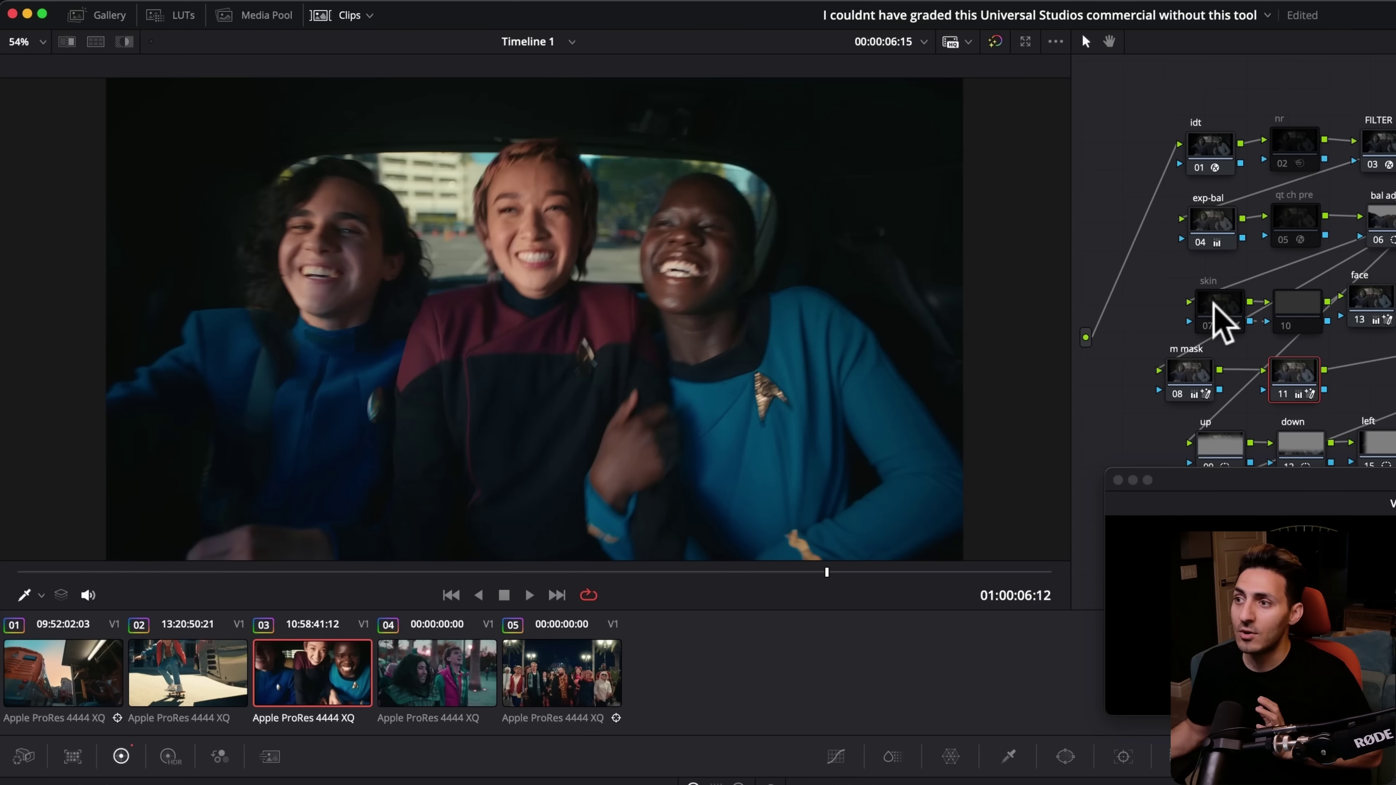
pyautogui.hotkey('shift', 'h')
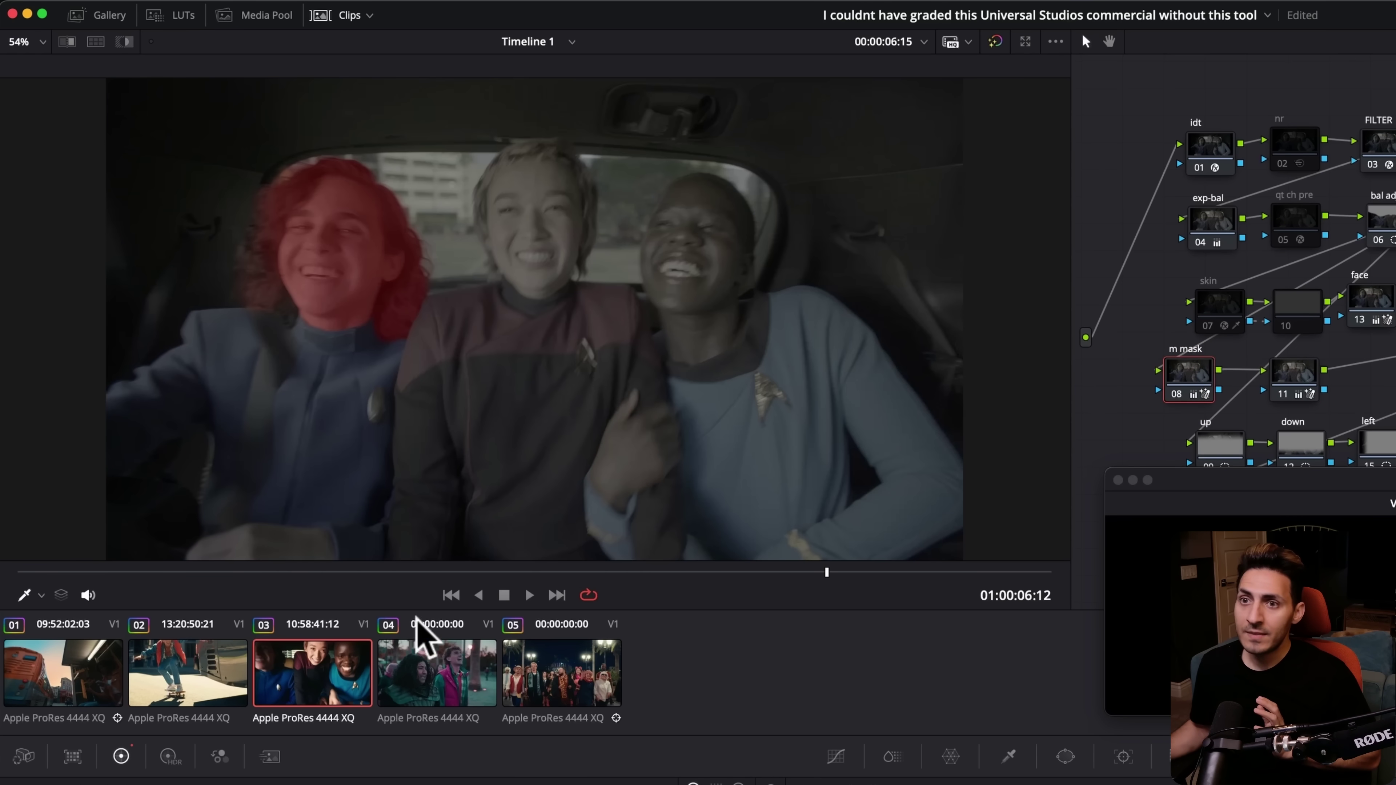
# Examine the face node's mask overlay on the middle passenger through 01:00:06:16, then scrub the graded clip 03 to 01:00:06:12
pyautogui.moveTo(431, 573); pyautogui.dragTo(827, 571)
pyautogui.click(1352, 305)
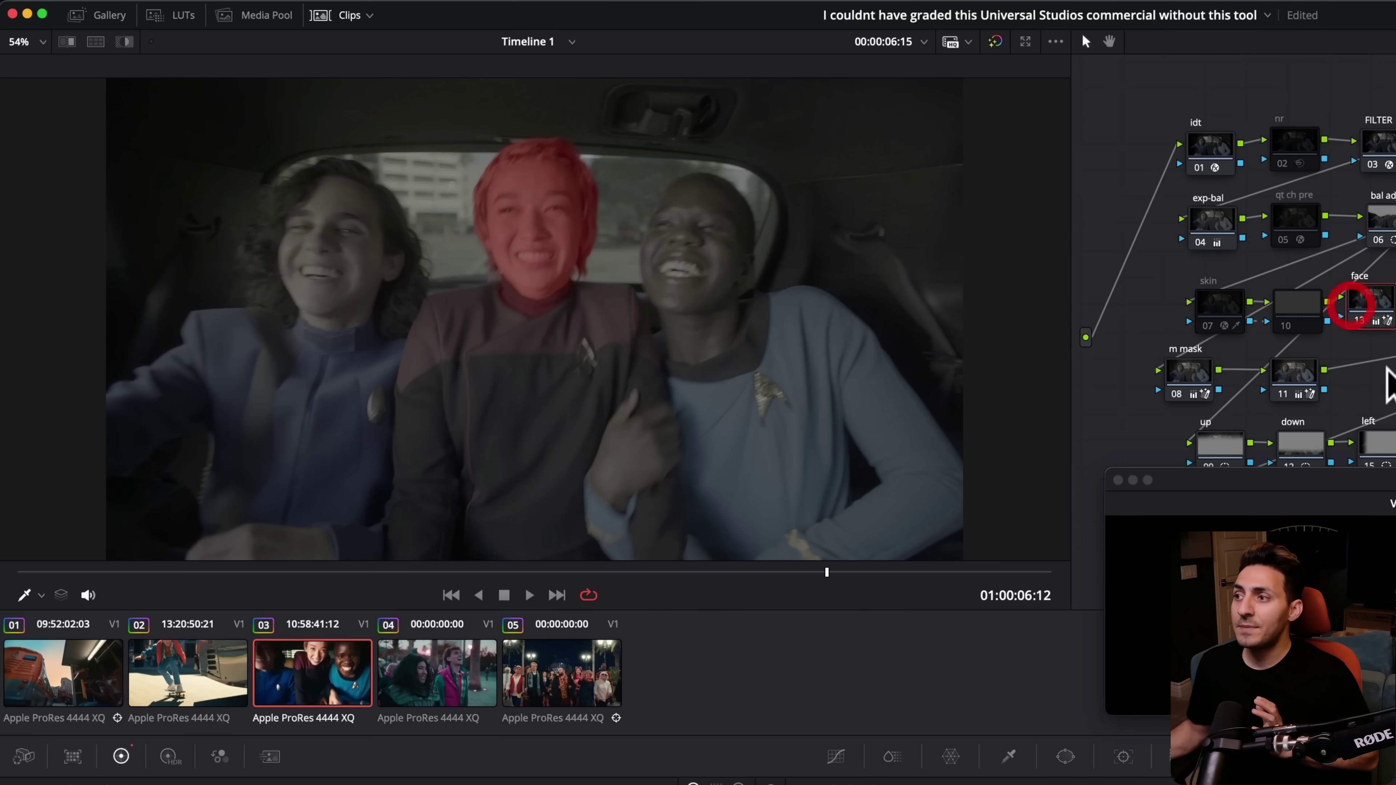
pyautogui.moveTo(804, 569); pyautogui.dragTo(1069, 598)
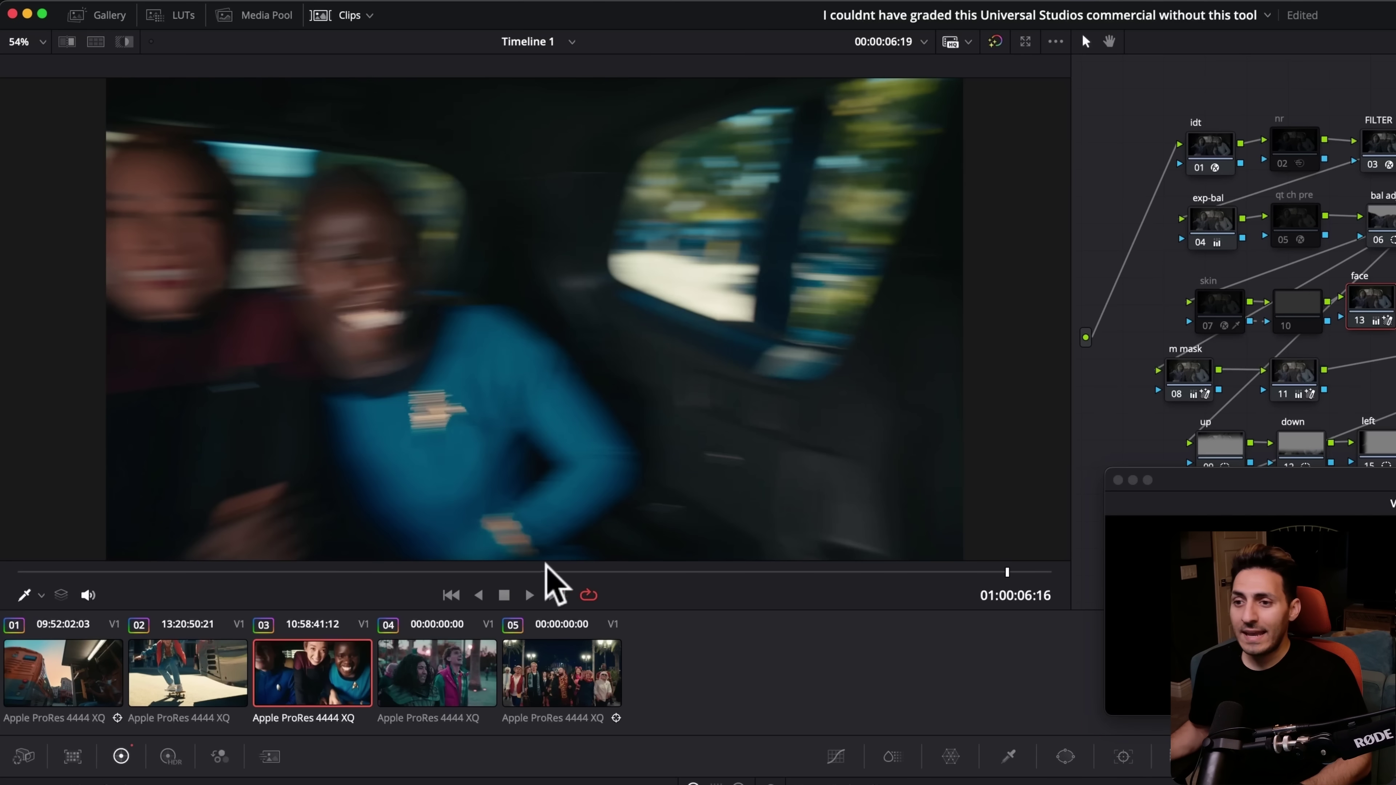
pyautogui.moveTo(545, 582); pyautogui.dragTo(751, 599)
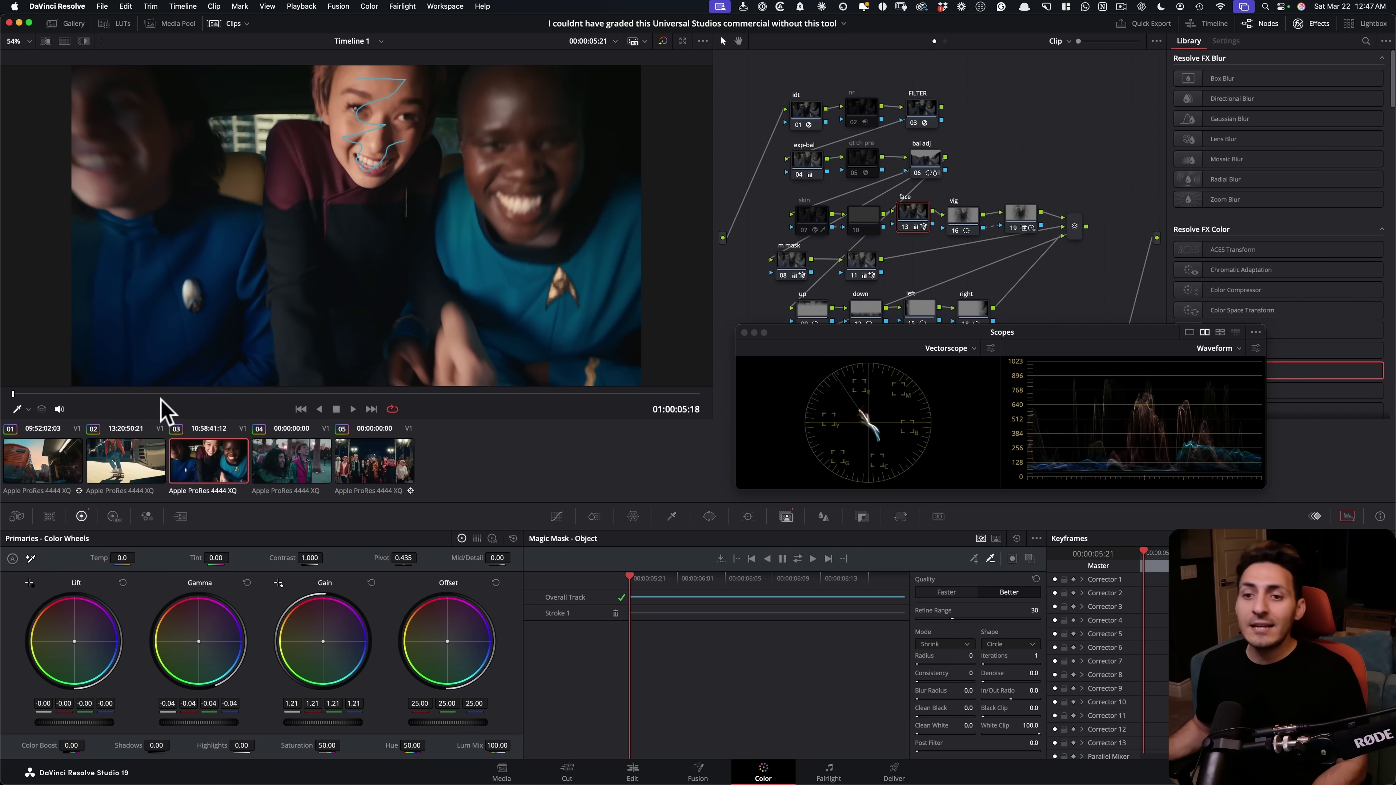
pyautogui.moveTo(225, 392); pyautogui.dragTo(560, 394)
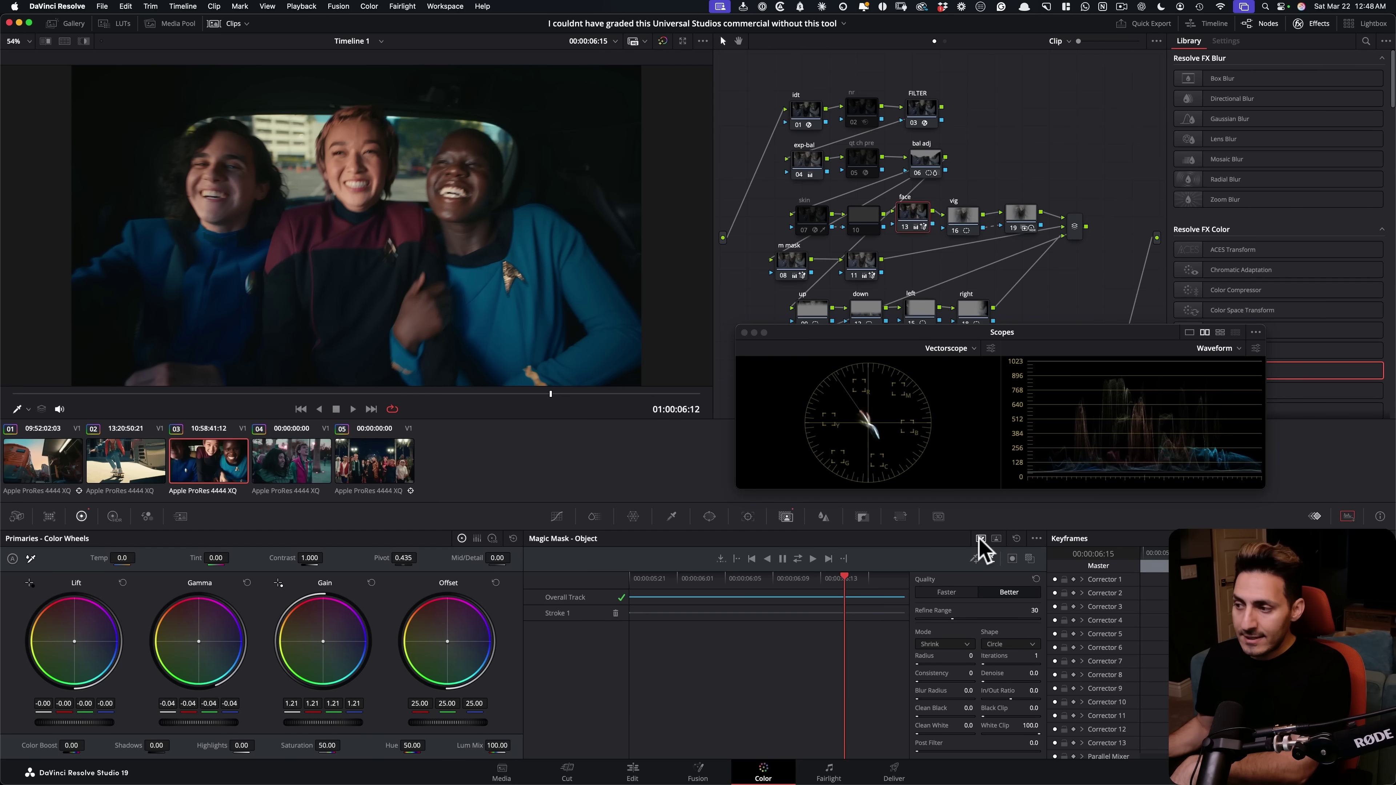
pyautogui.click(973, 559)
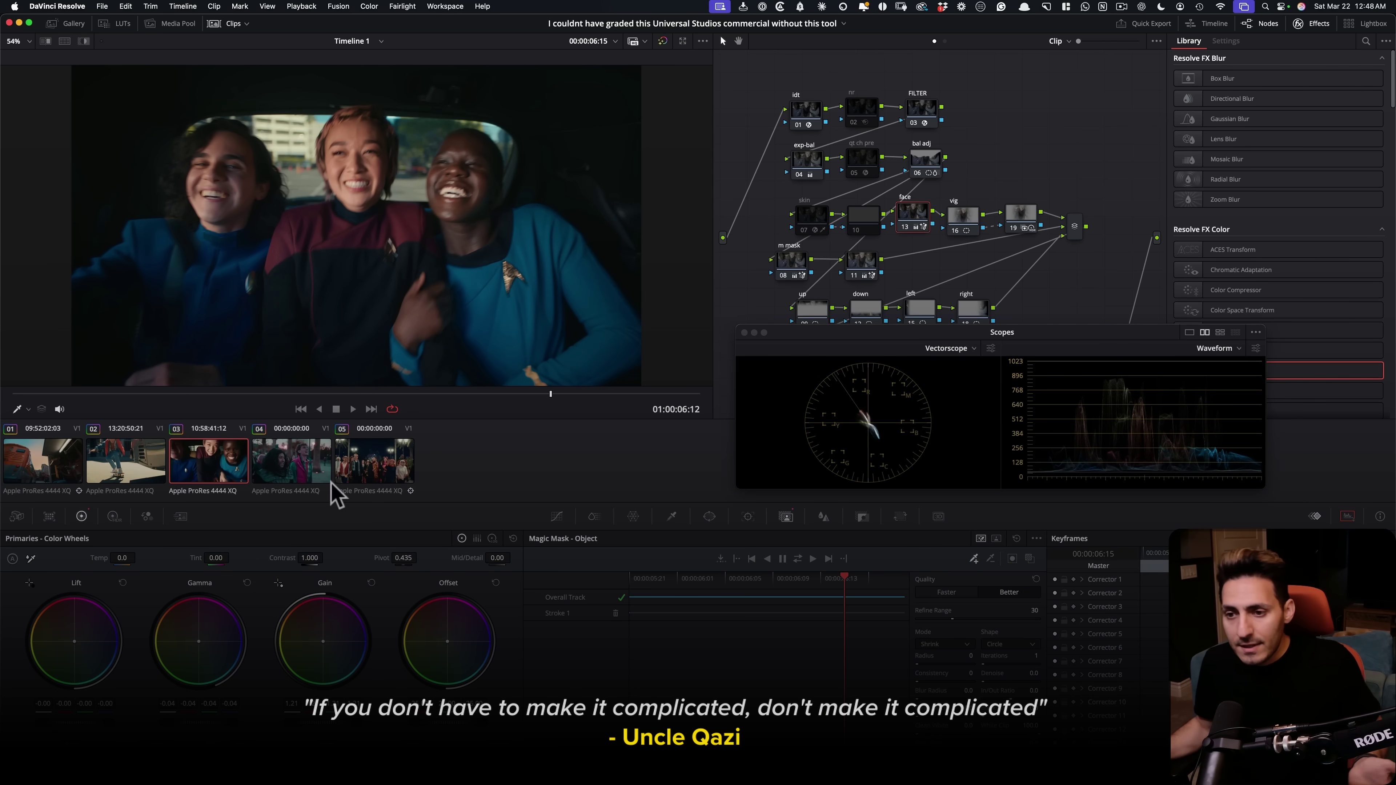
# Select the m mask node in clip 04, compare the vest colour with the red one in clip 02, and toggle the node
pyautogui.click(276, 473)
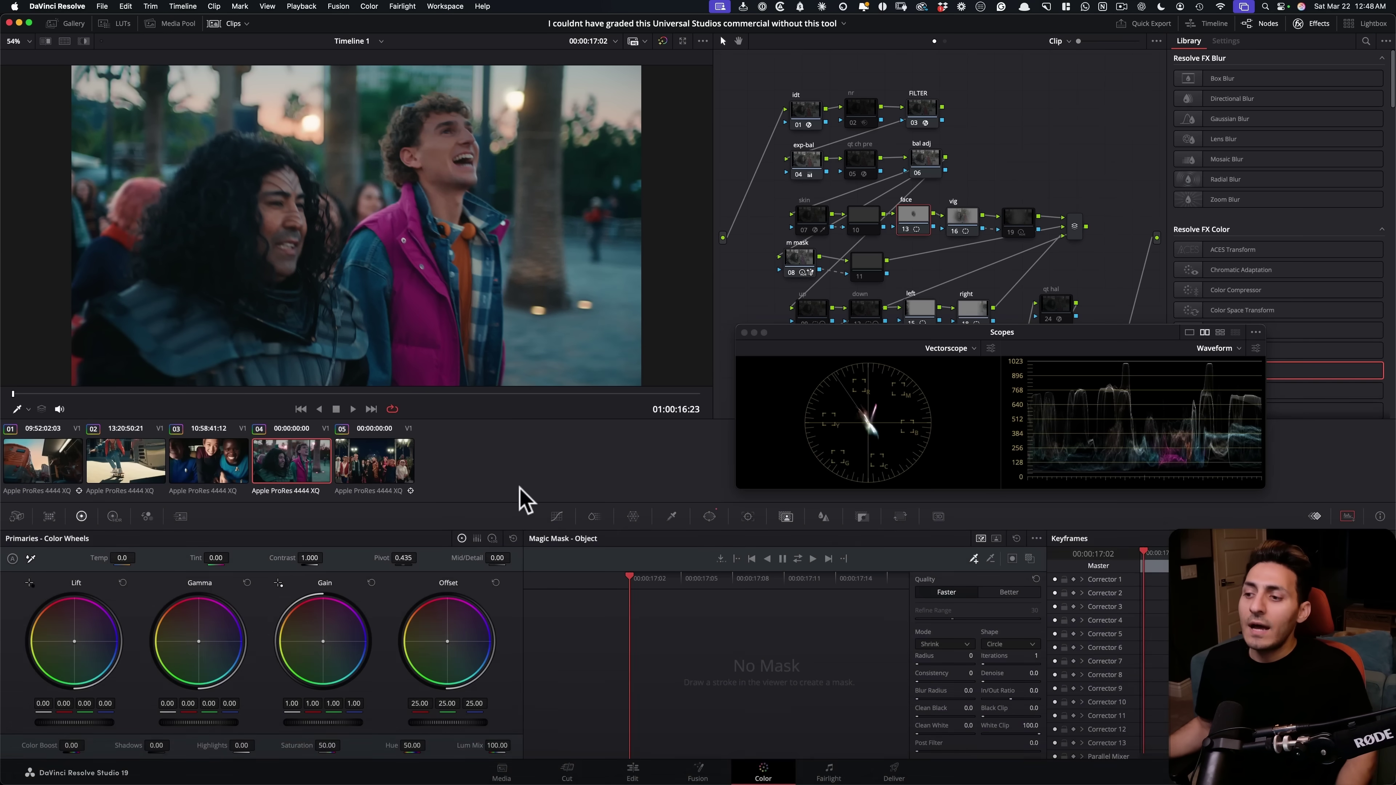
pyautogui.click(806, 259)
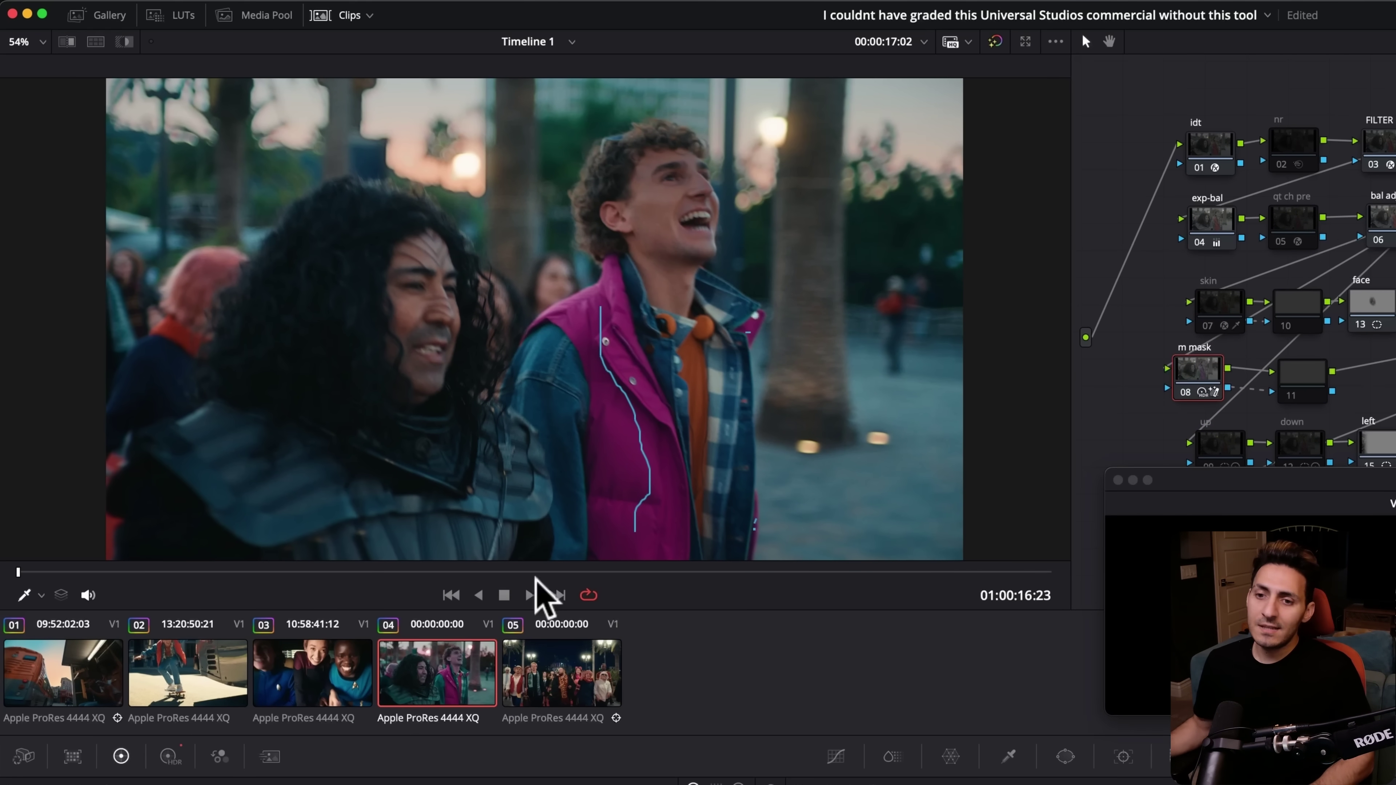
pyautogui.click(675, 299)
pyautogui.click(220, 704)
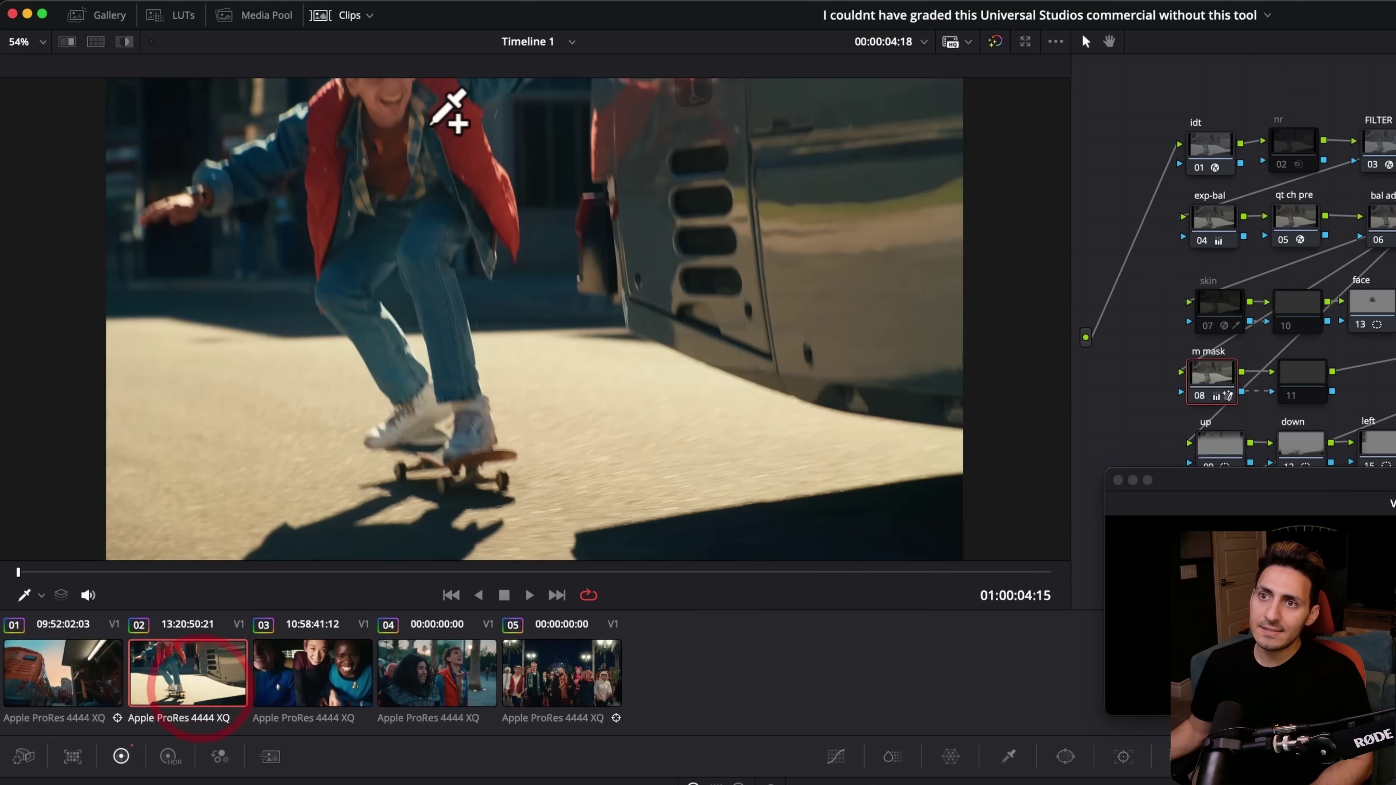
pyautogui.click(448, 690)
pyautogui.press('super+d')
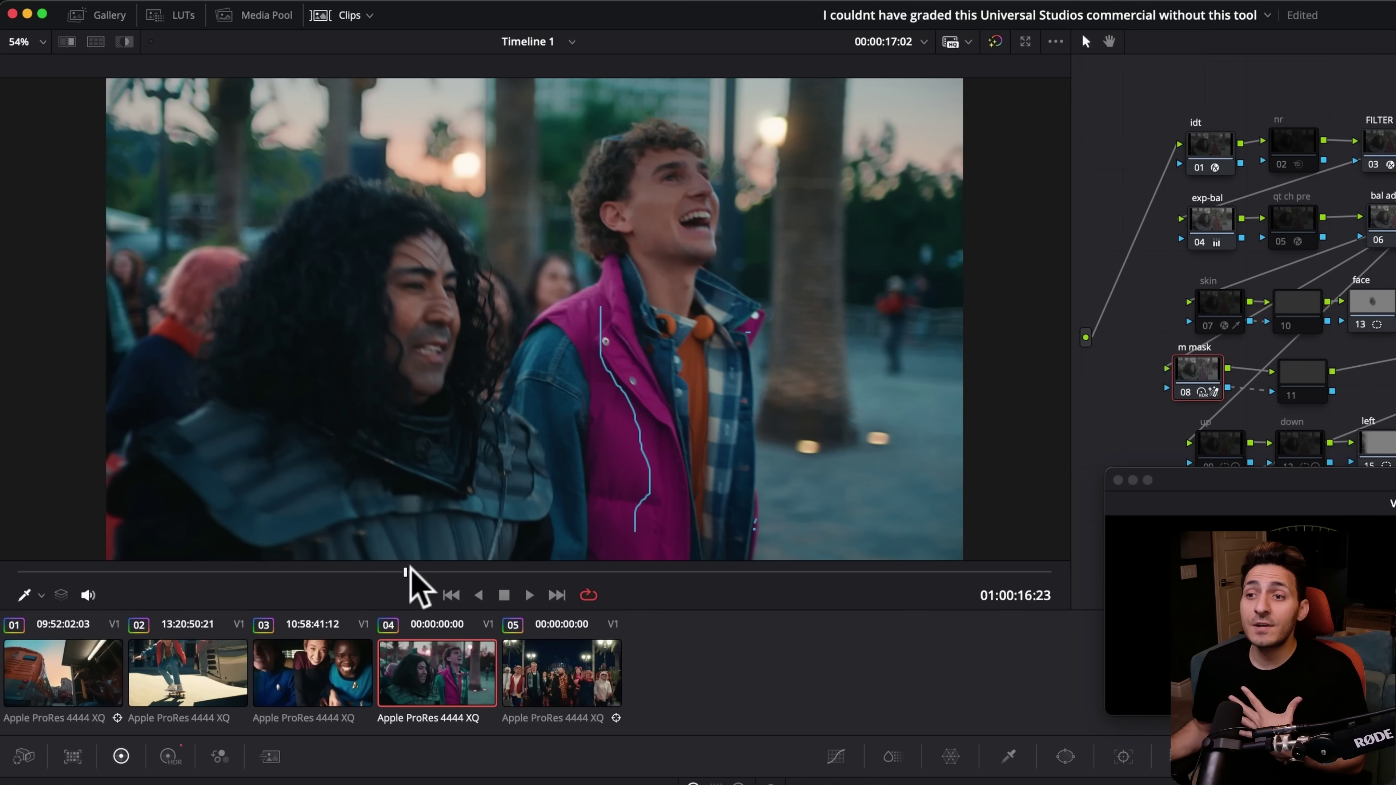
# Scrub clip 04 to 01:00:17:11 and check the vest's mask overlay before returning to the graded picture
pyautogui.moveTo(411, 569); pyautogui.dragTo(728, 569)
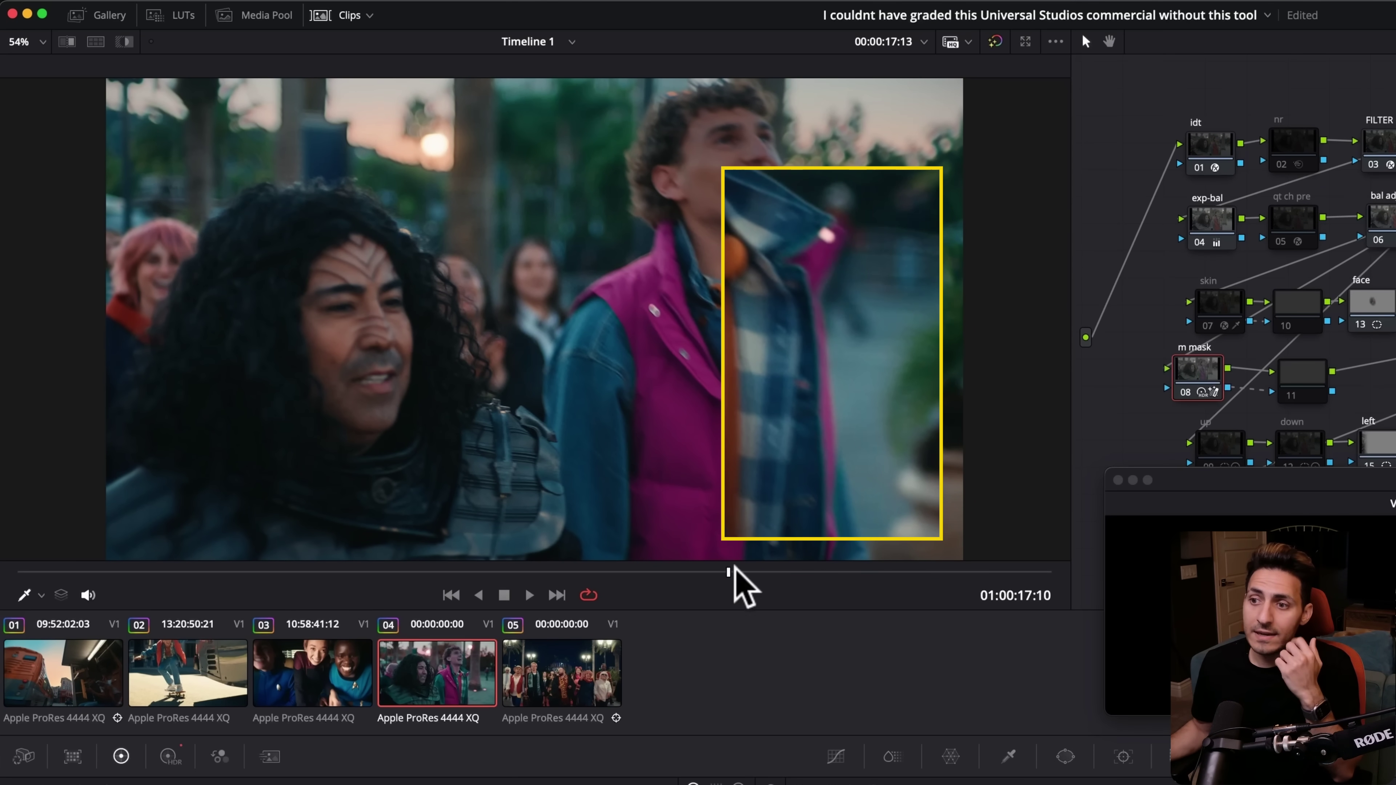
pyautogui.moveTo(734, 569); pyautogui.dragTo(804, 592)
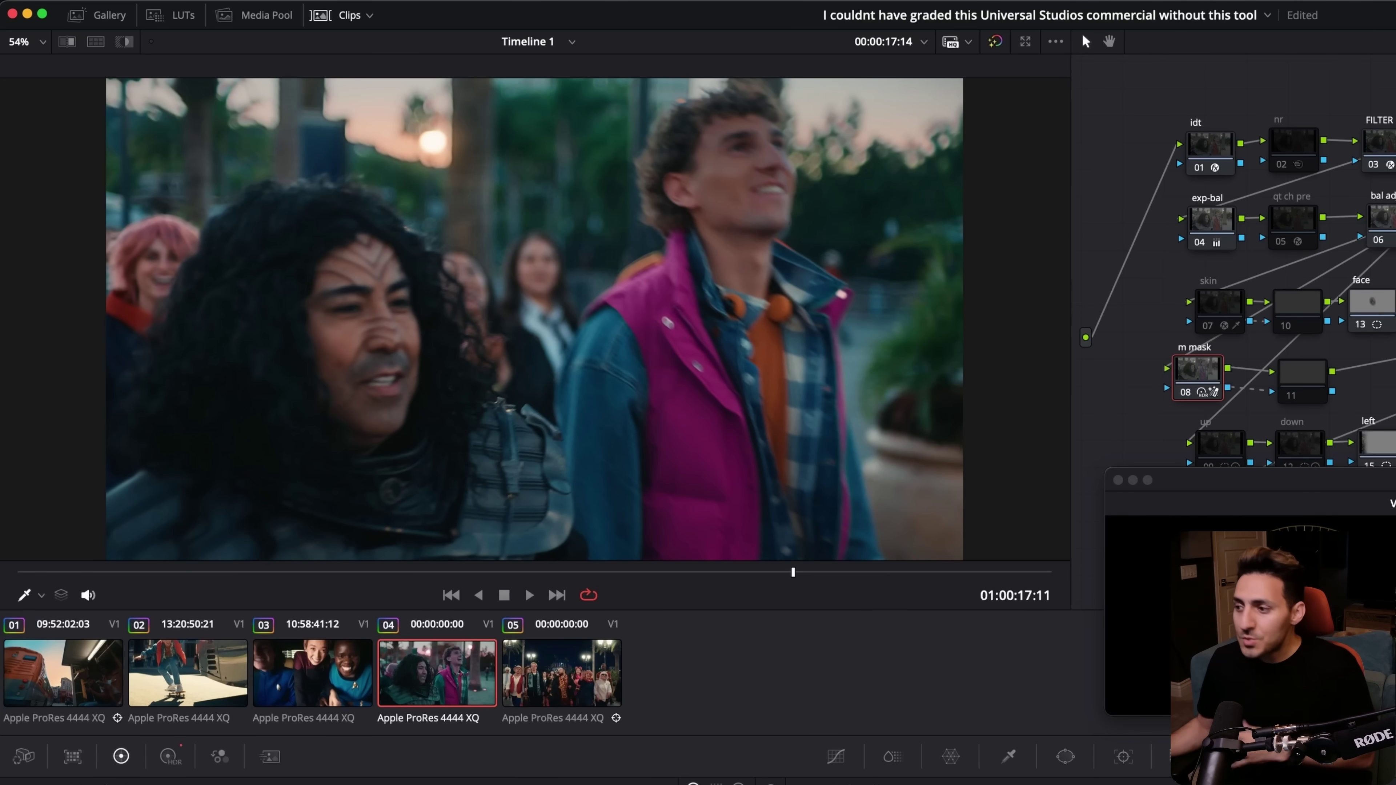
pyautogui.hotkey('shift', 'h')
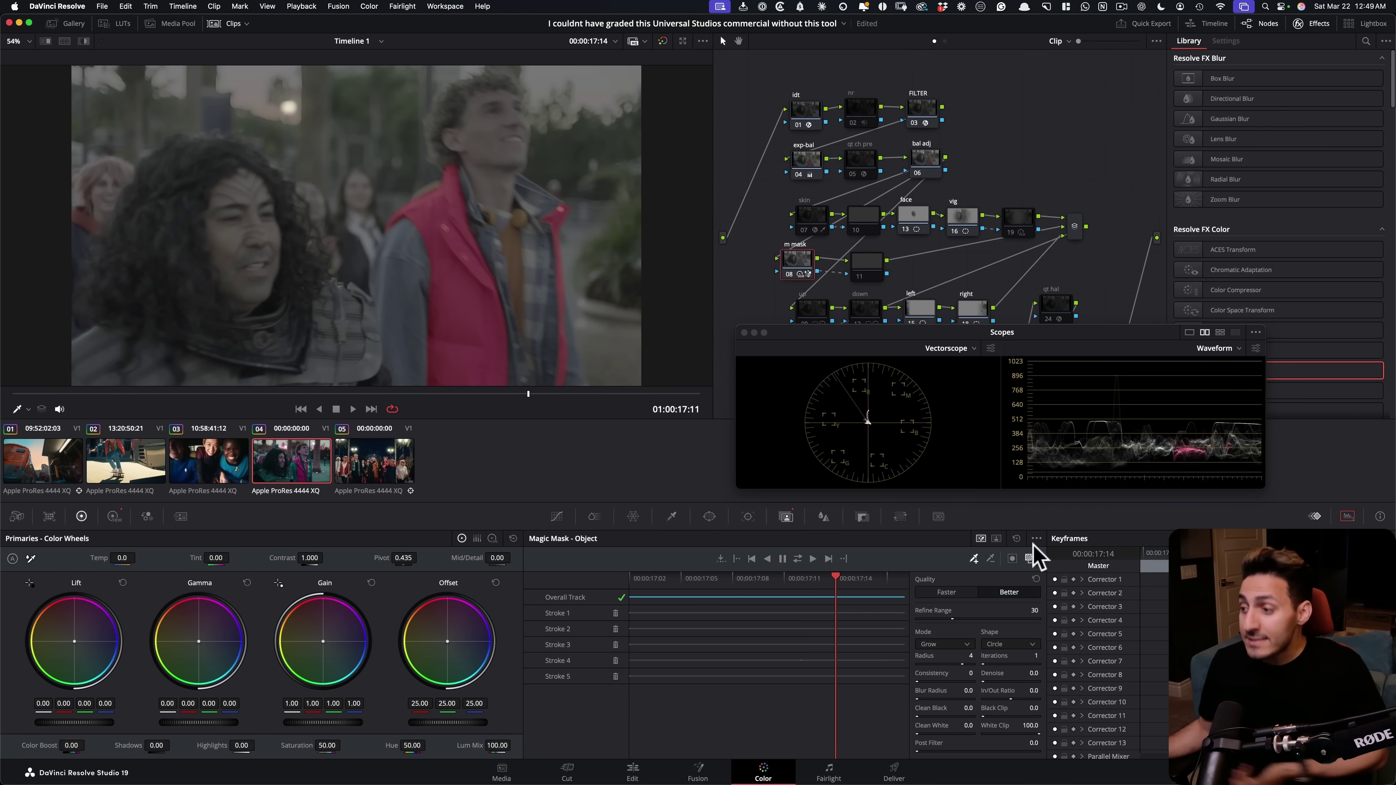
pyautogui.click(1031, 560)
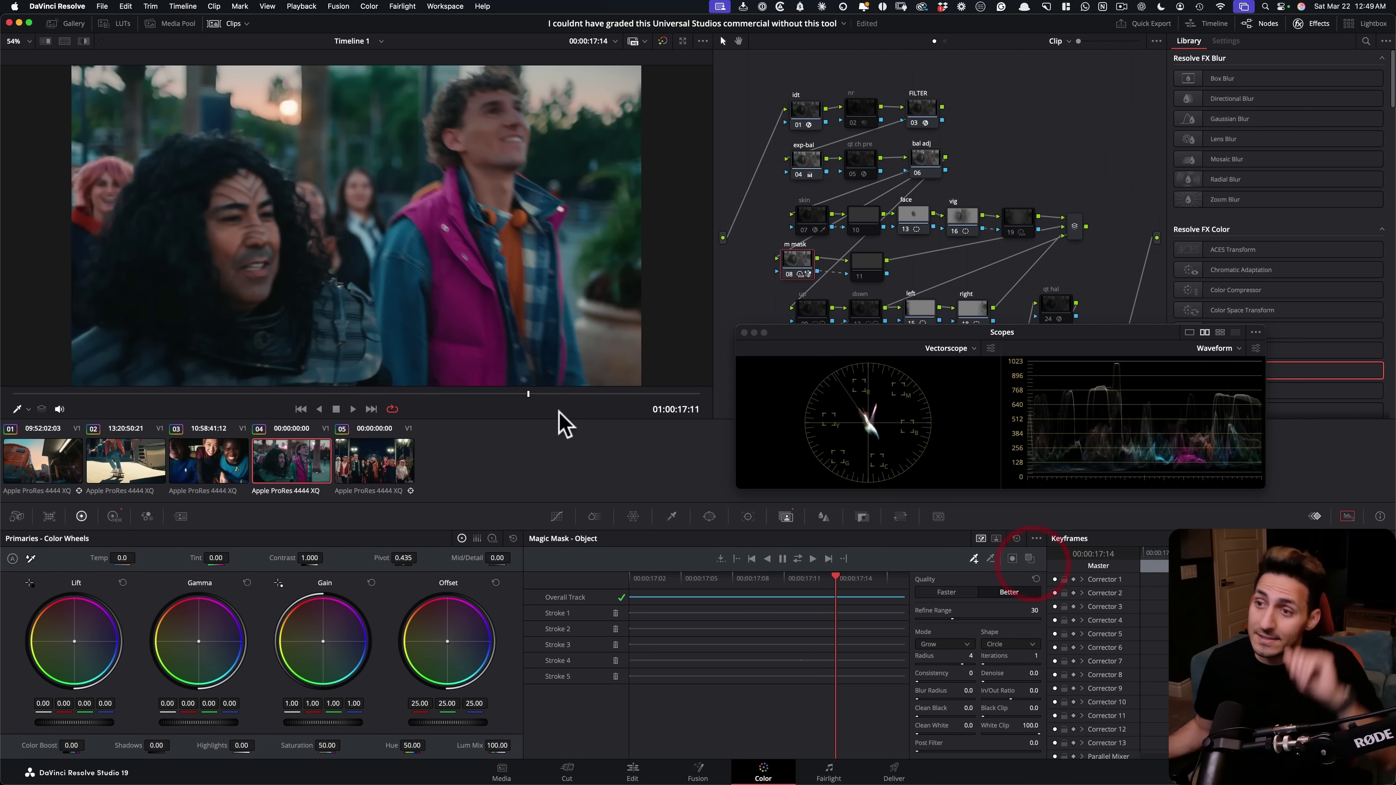
# Try vest colours at 01:00:17:03 with the m mask node's Gamma wheel, settling on red -0.01, and compare the result while scrubbing to 01:00:17:05
pyautogui.moveTo(525, 393); pyautogui.dragTo(206, 399)
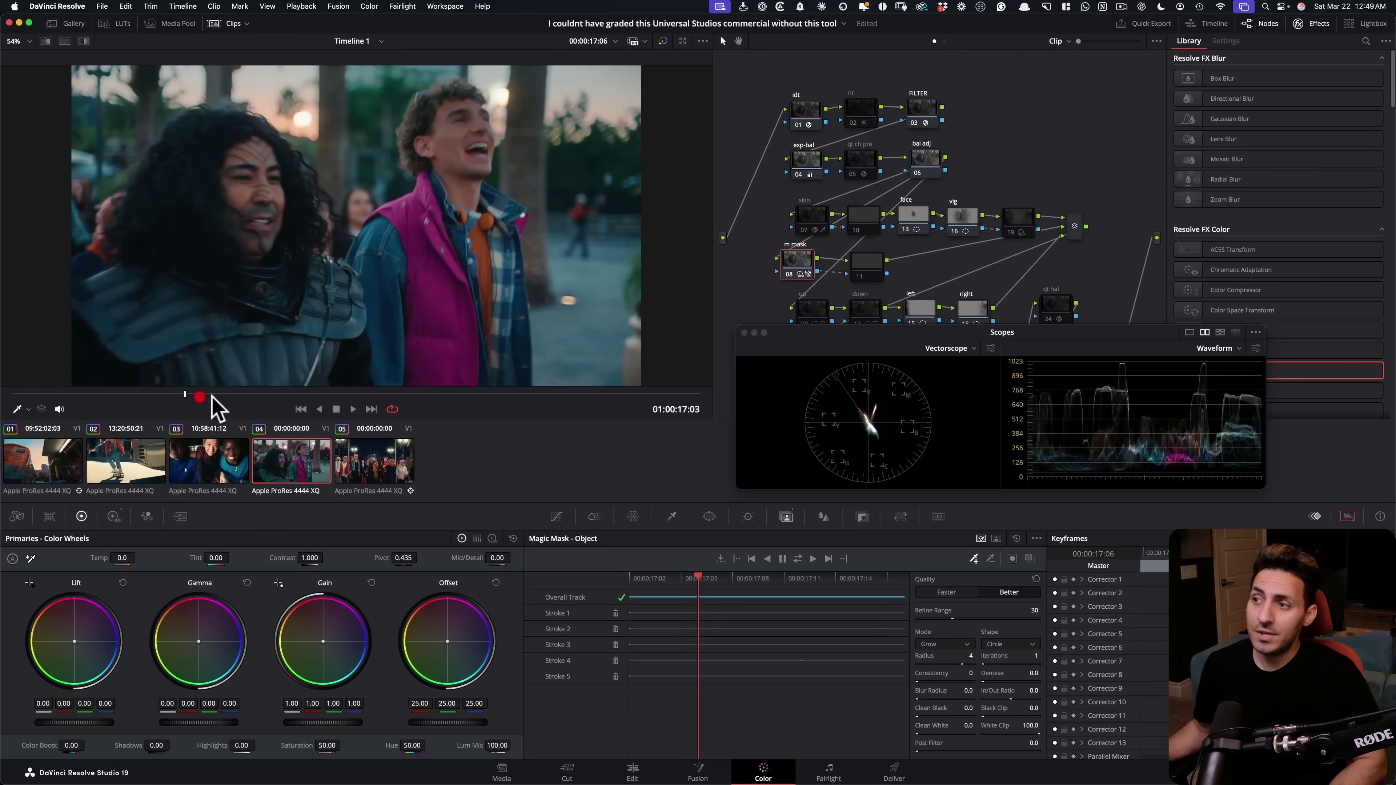
pyautogui.moveTo(199, 641); pyautogui.dragTo(188, 609)
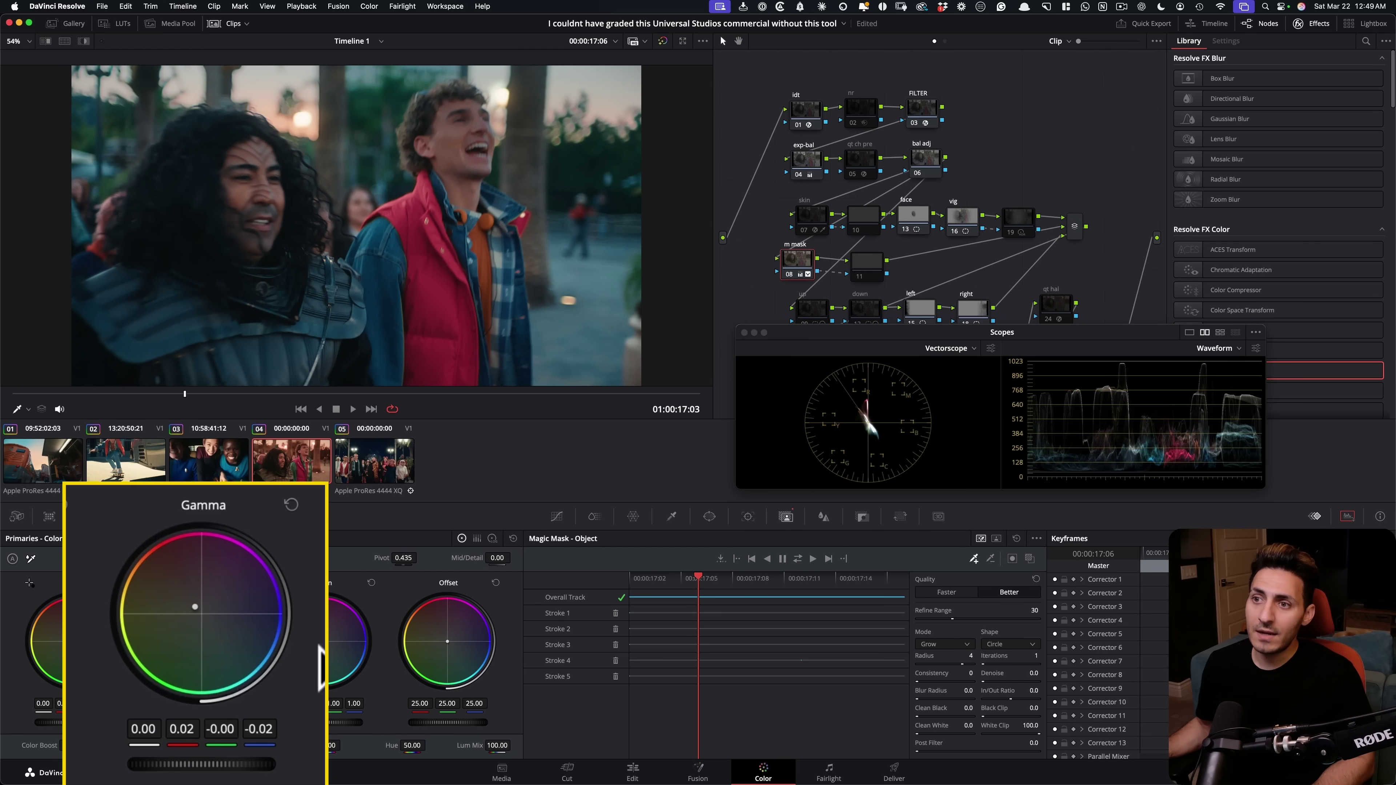
pyautogui.moveTo(202, 653); pyautogui.dragTo(214, 703)
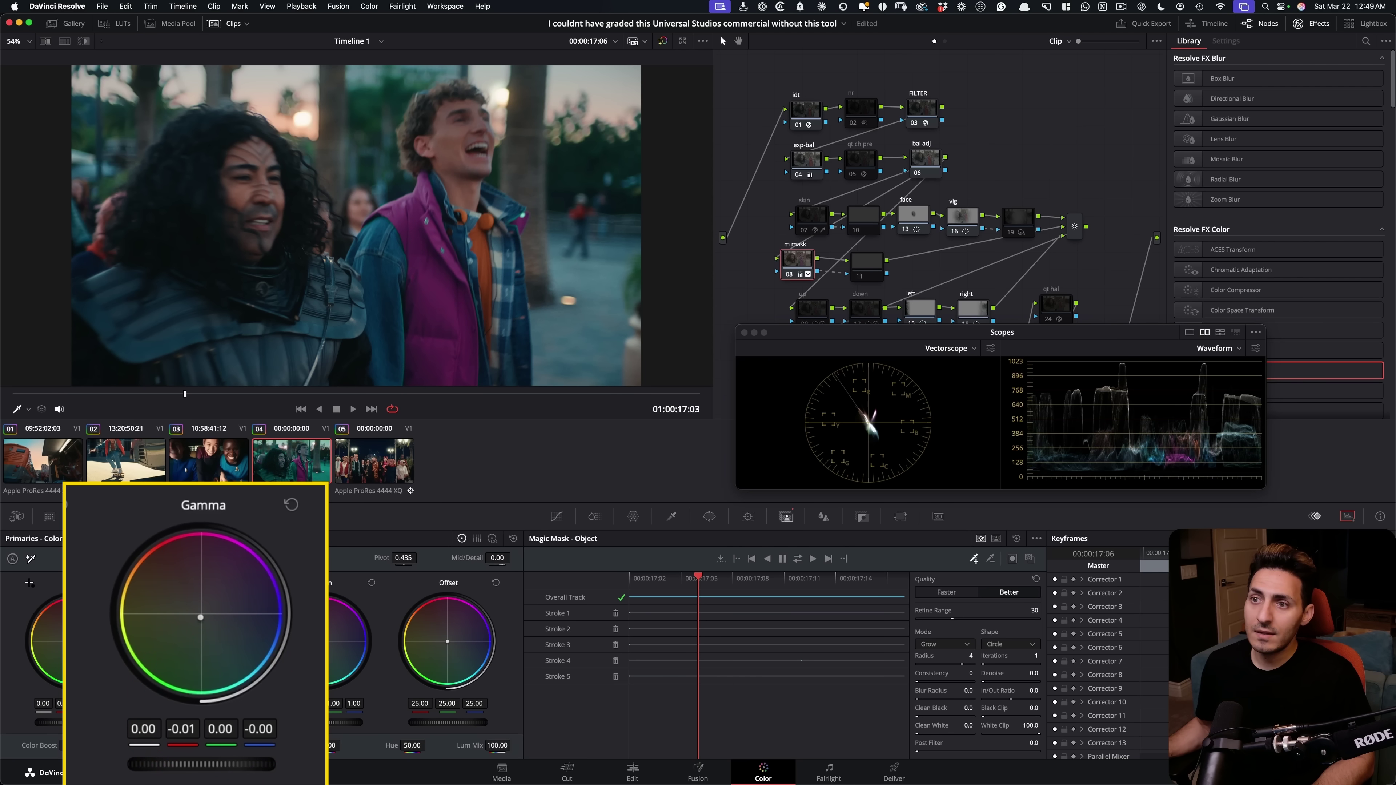
pyautogui.press('super+d')
pyautogui.press('super+d')
pyautogui.click(24, 393)
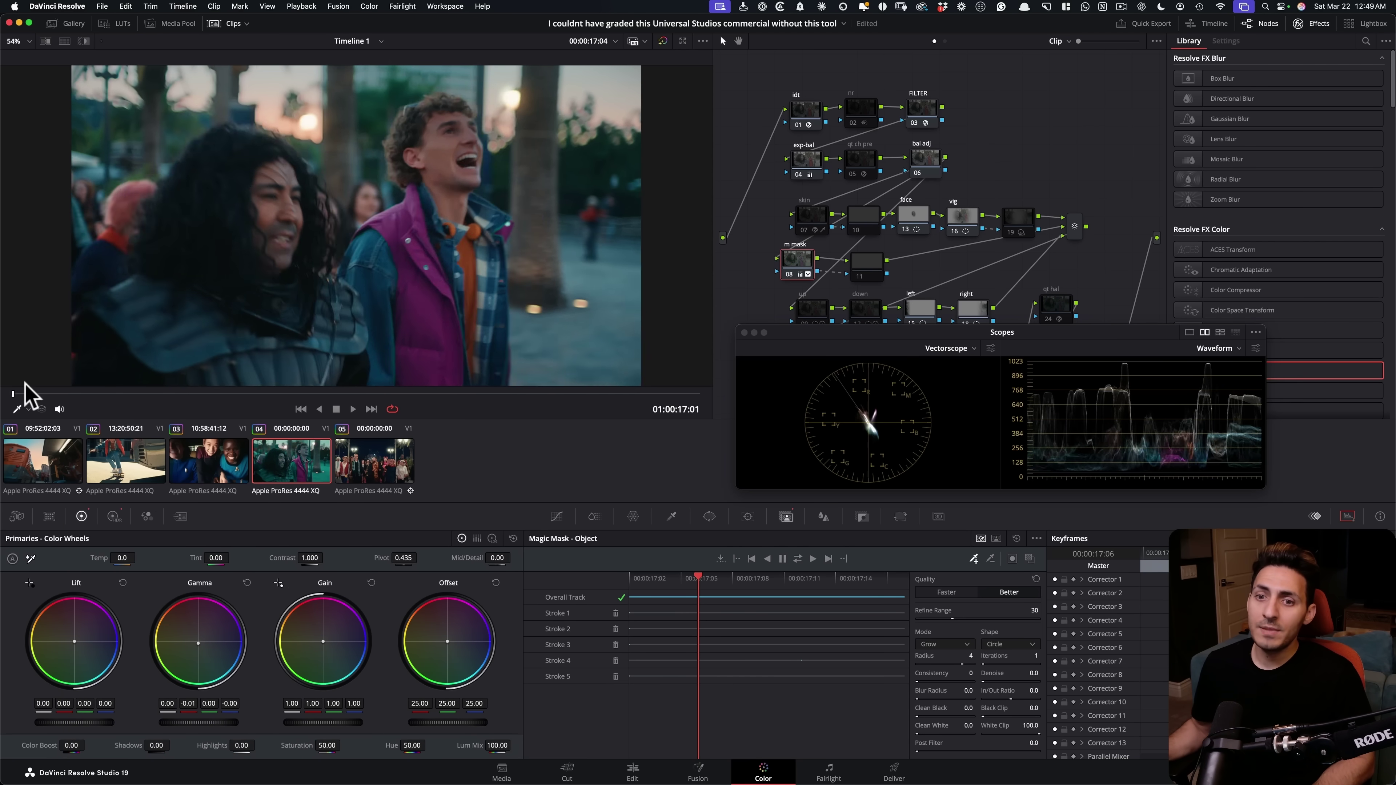
pyautogui.moveTo(25, 393); pyautogui.dragTo(279, 387)
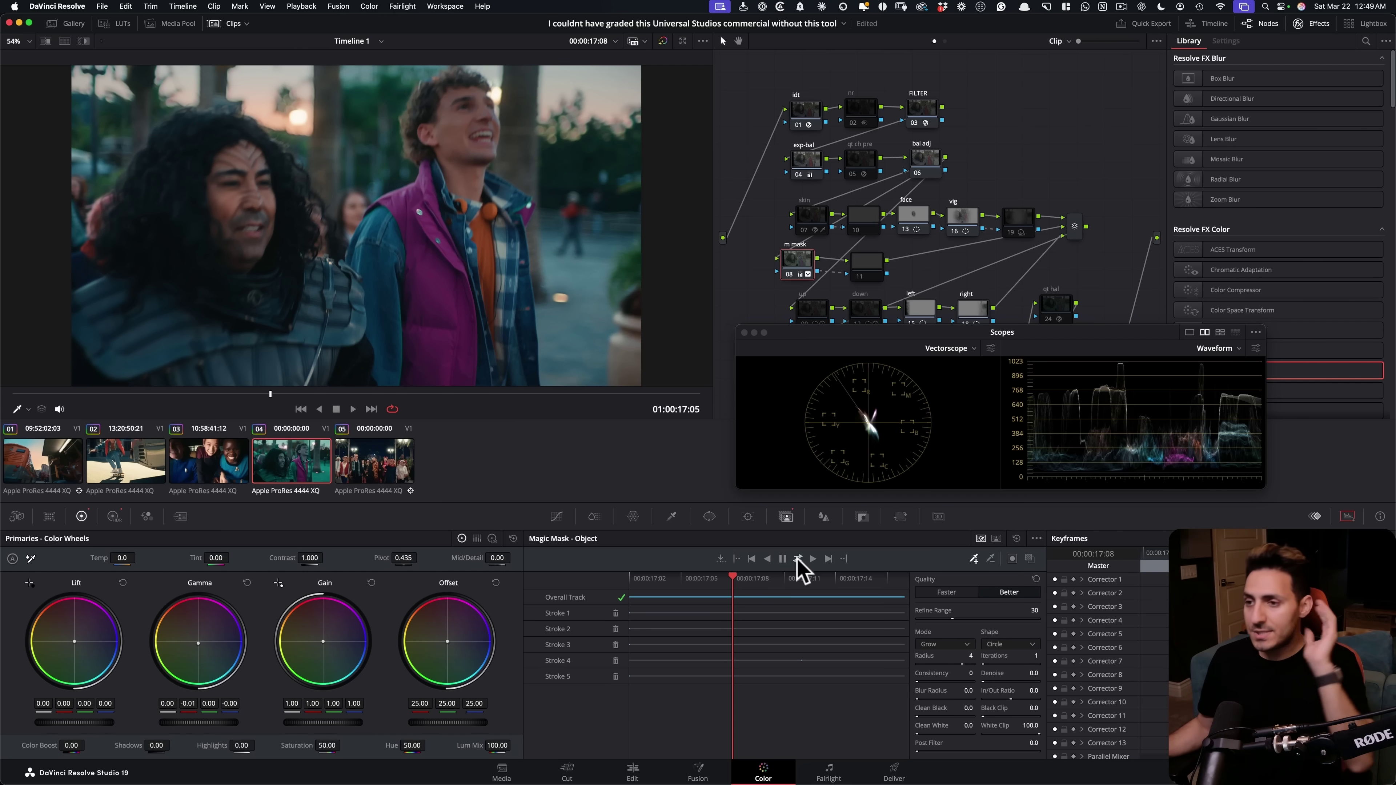
# Open clip 05, scrub to 01:00:20:09 and toggle the face node to compare the Universal globe
pyautogui.click(382, 473)
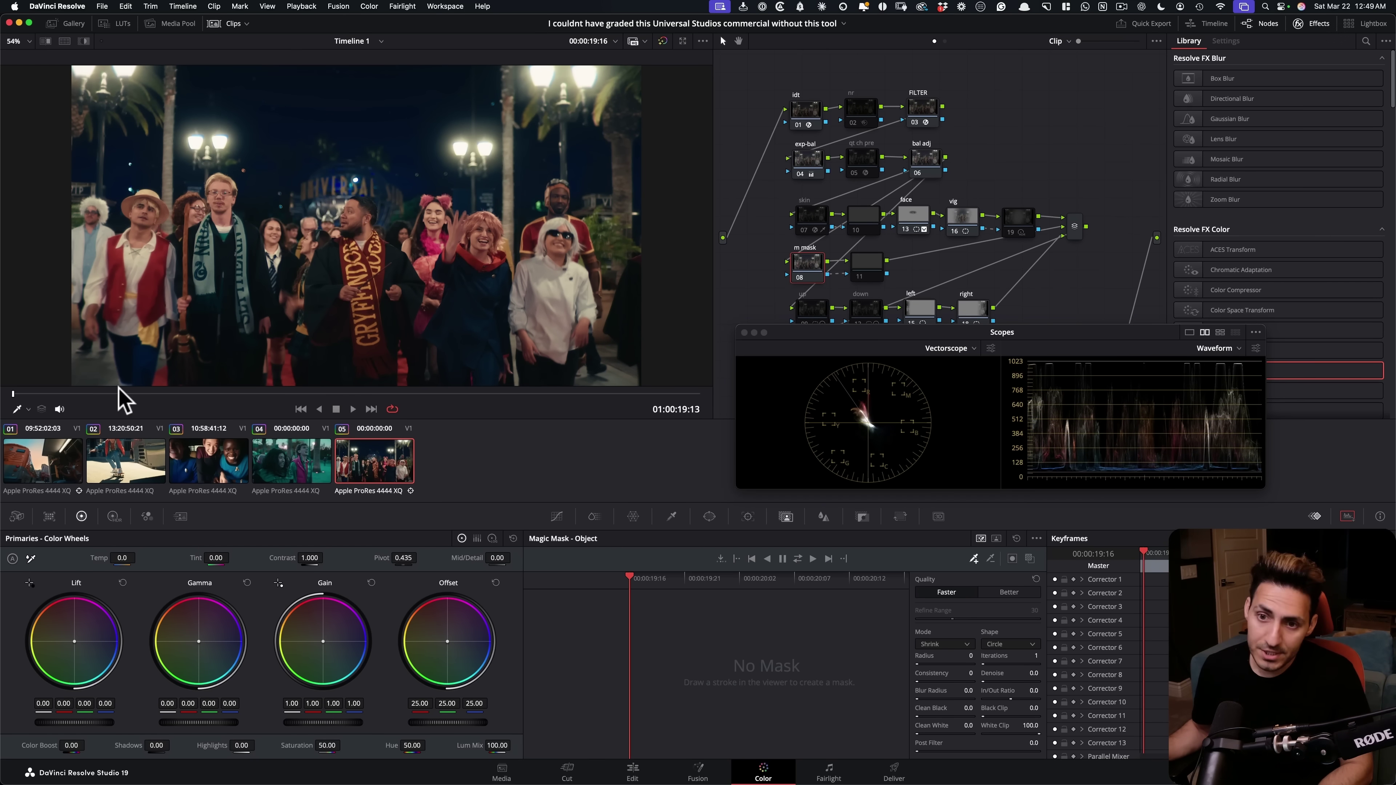
pyautogui.moveTo(118, 396); pyautogui.dragTo(567, 419)
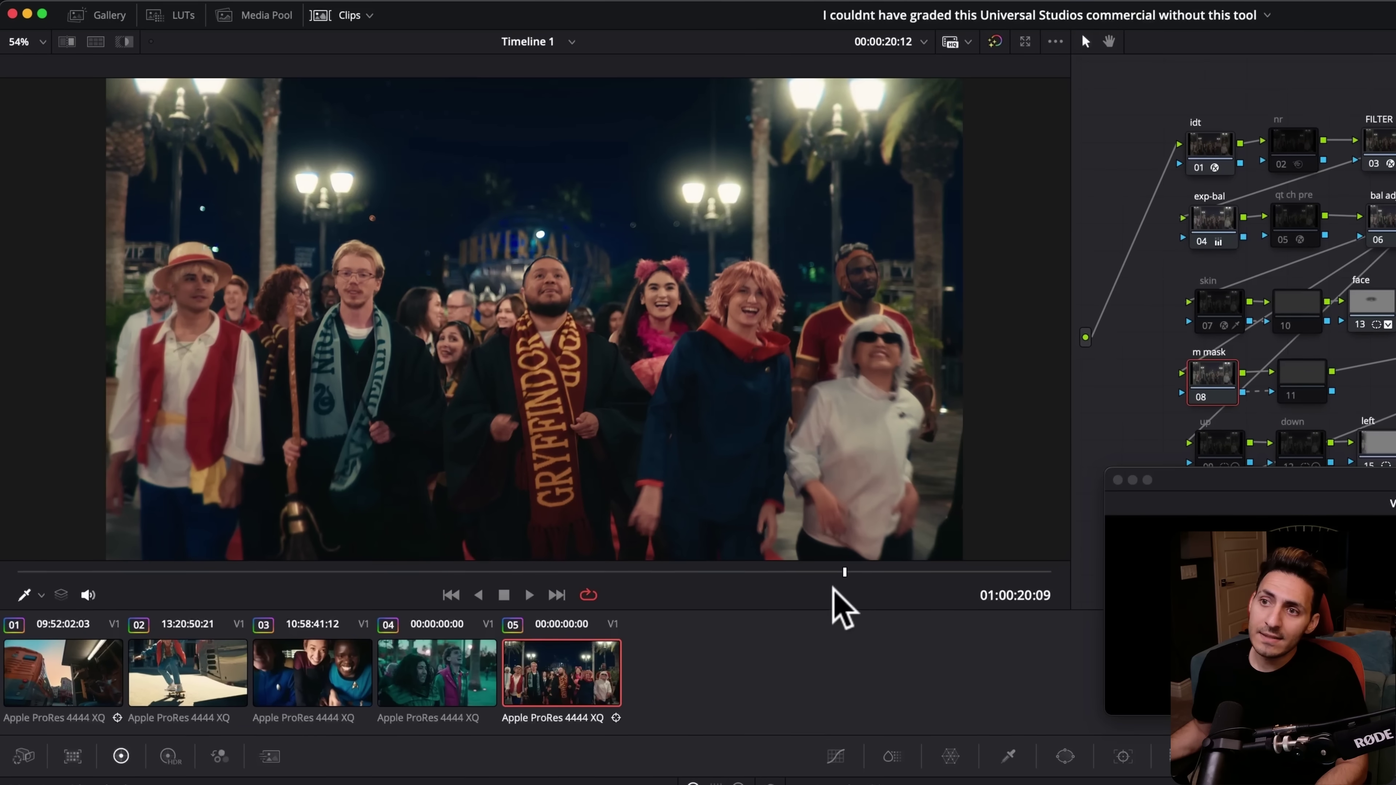
pyautogui.click(813, 580)
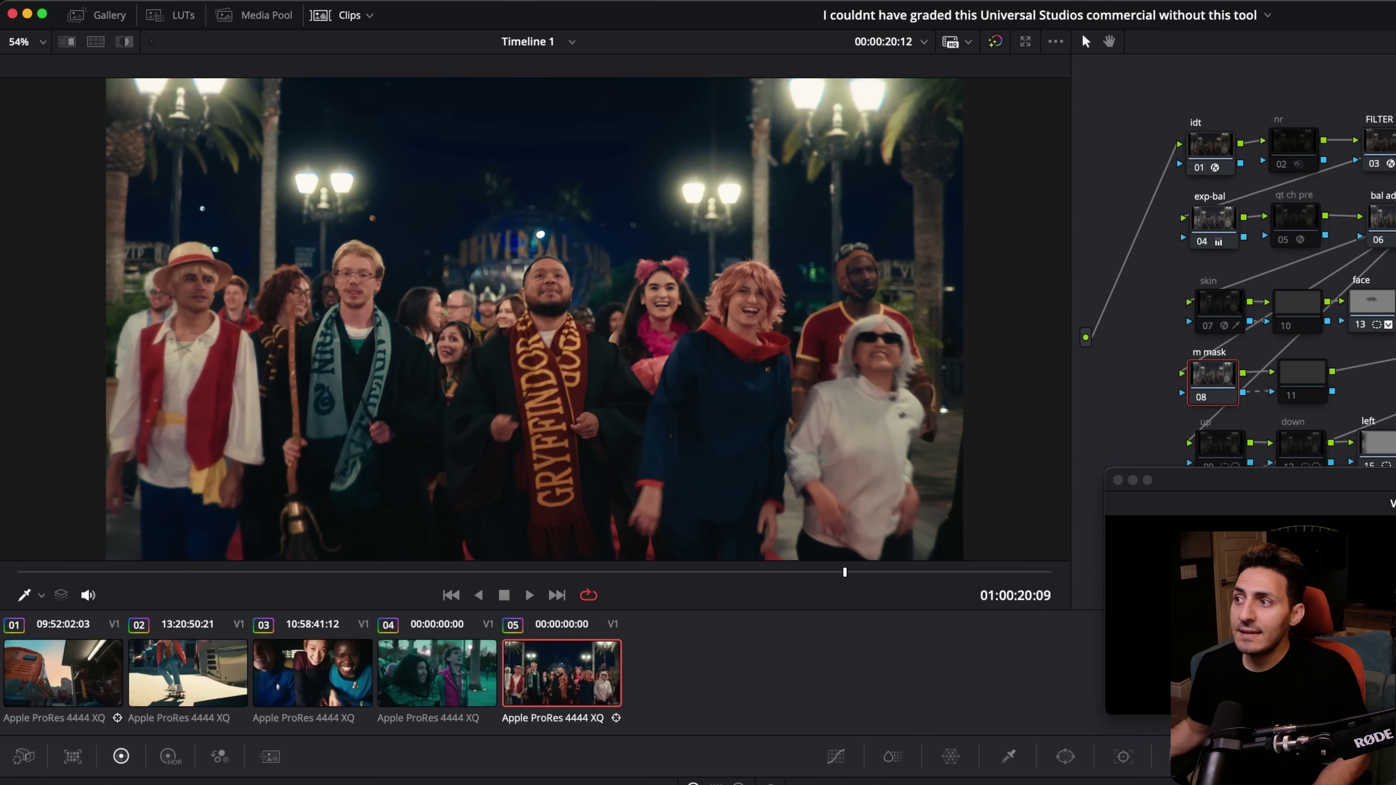
pyautogui.press('super+d')
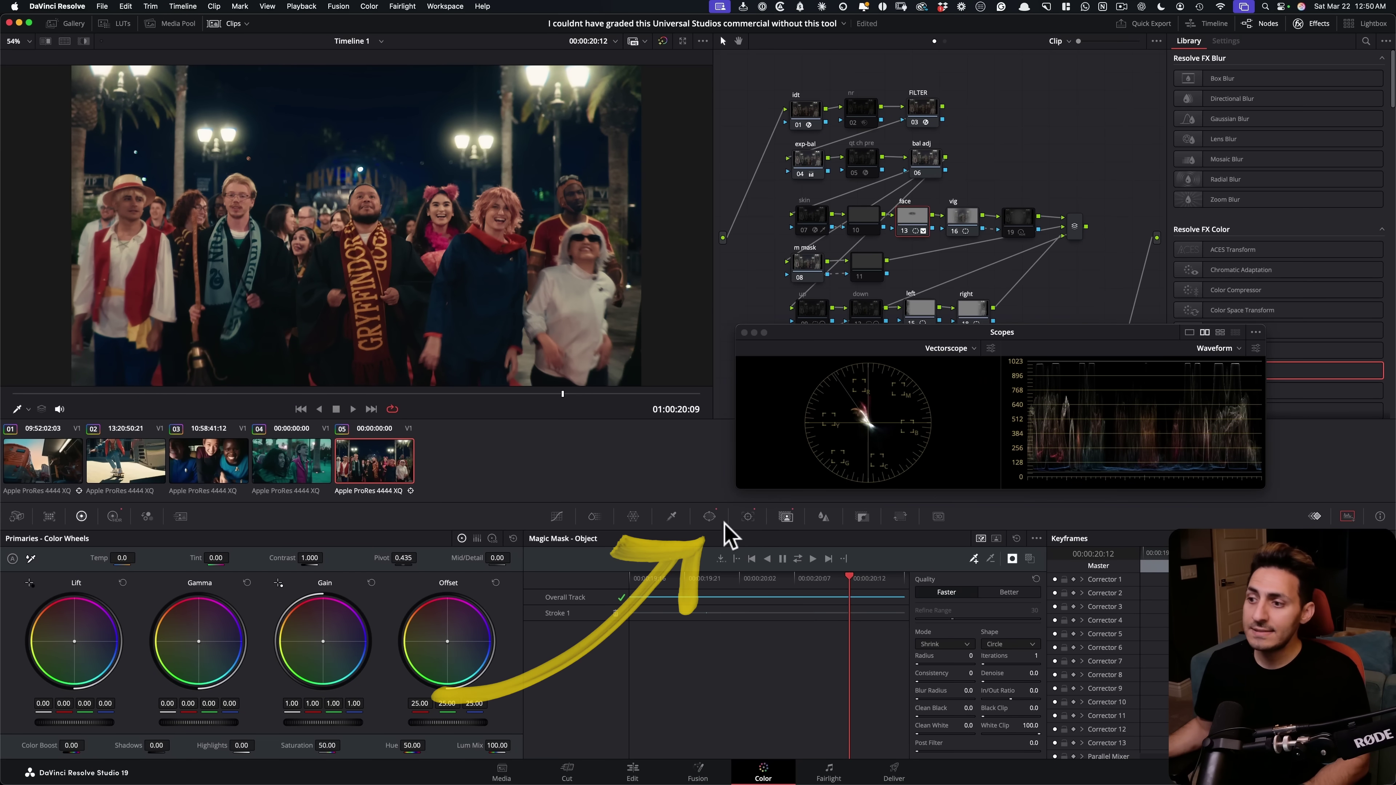
# Examine the face node's circular window around the globe and its Global exposure in the HDR wheels
pyautogui.click(710, 516)
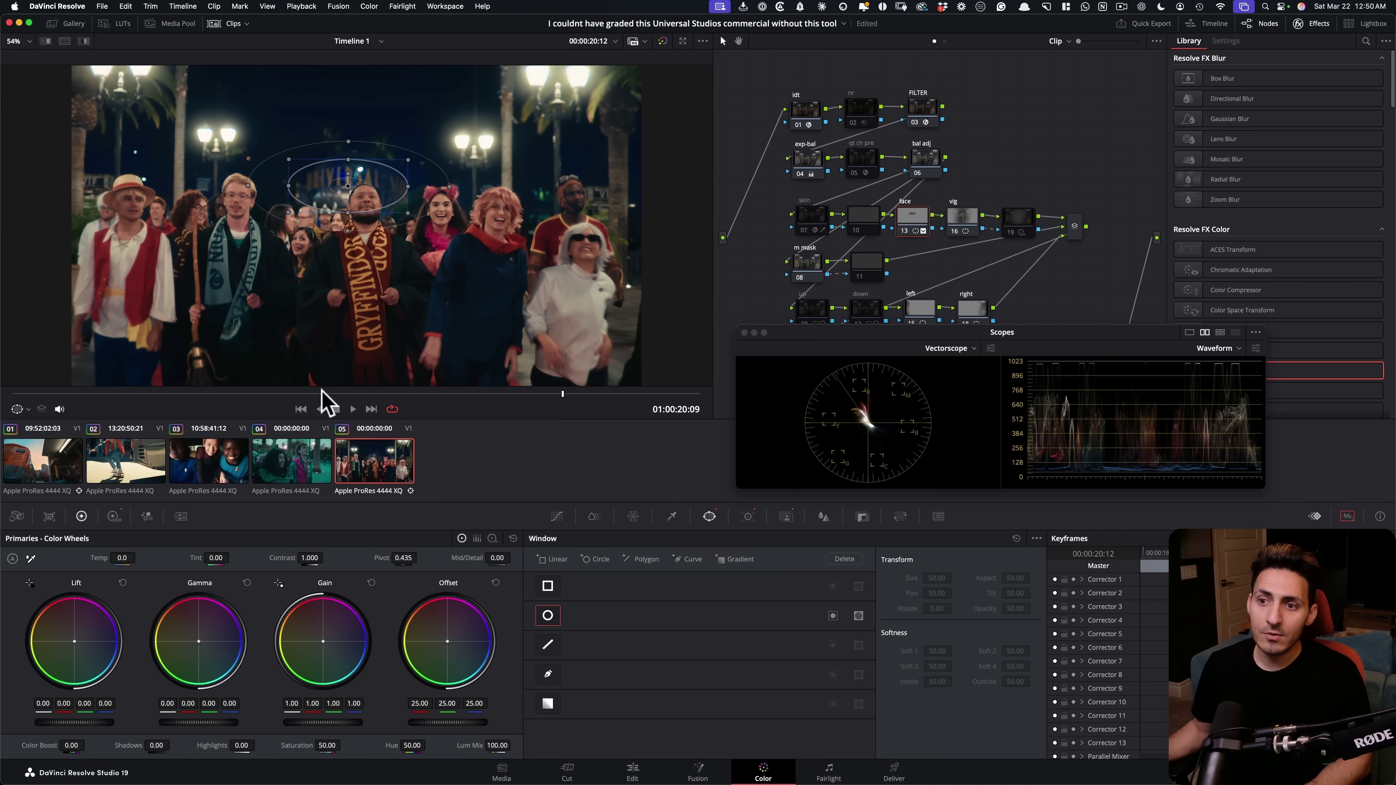
pyautogui.moveTo(322, 390); pyautogui.dragTo(457, 386)
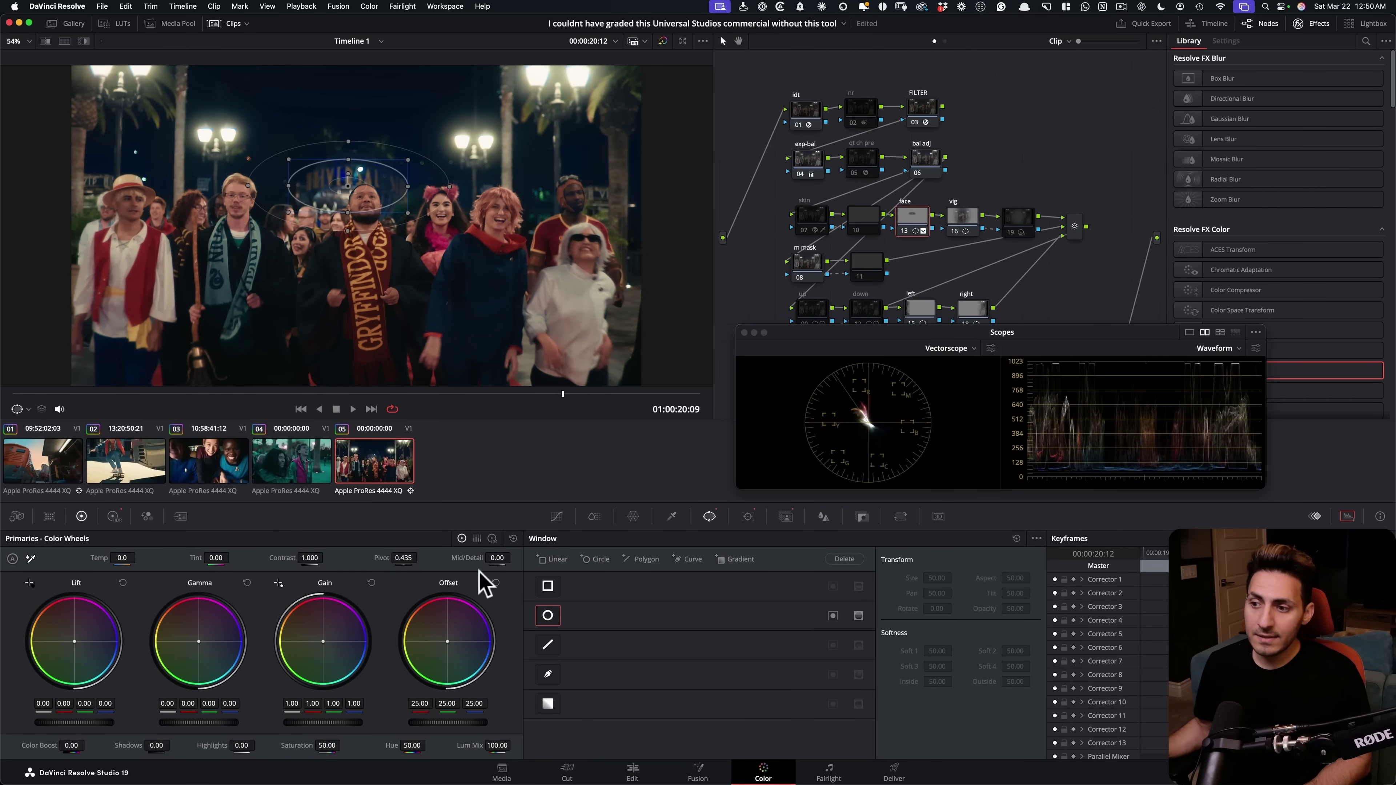
pyautogui.click(113, 517)
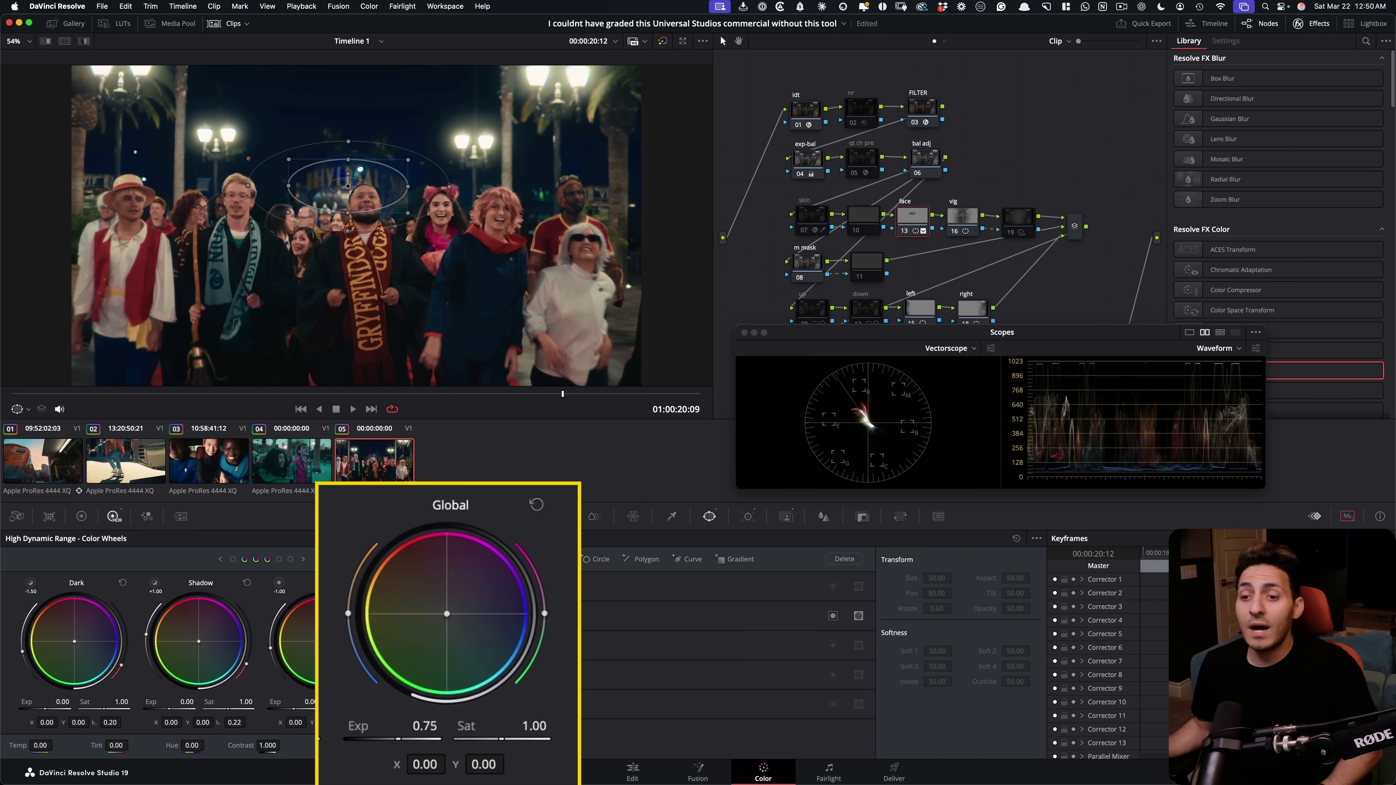
pyautogui.click(81, 516)
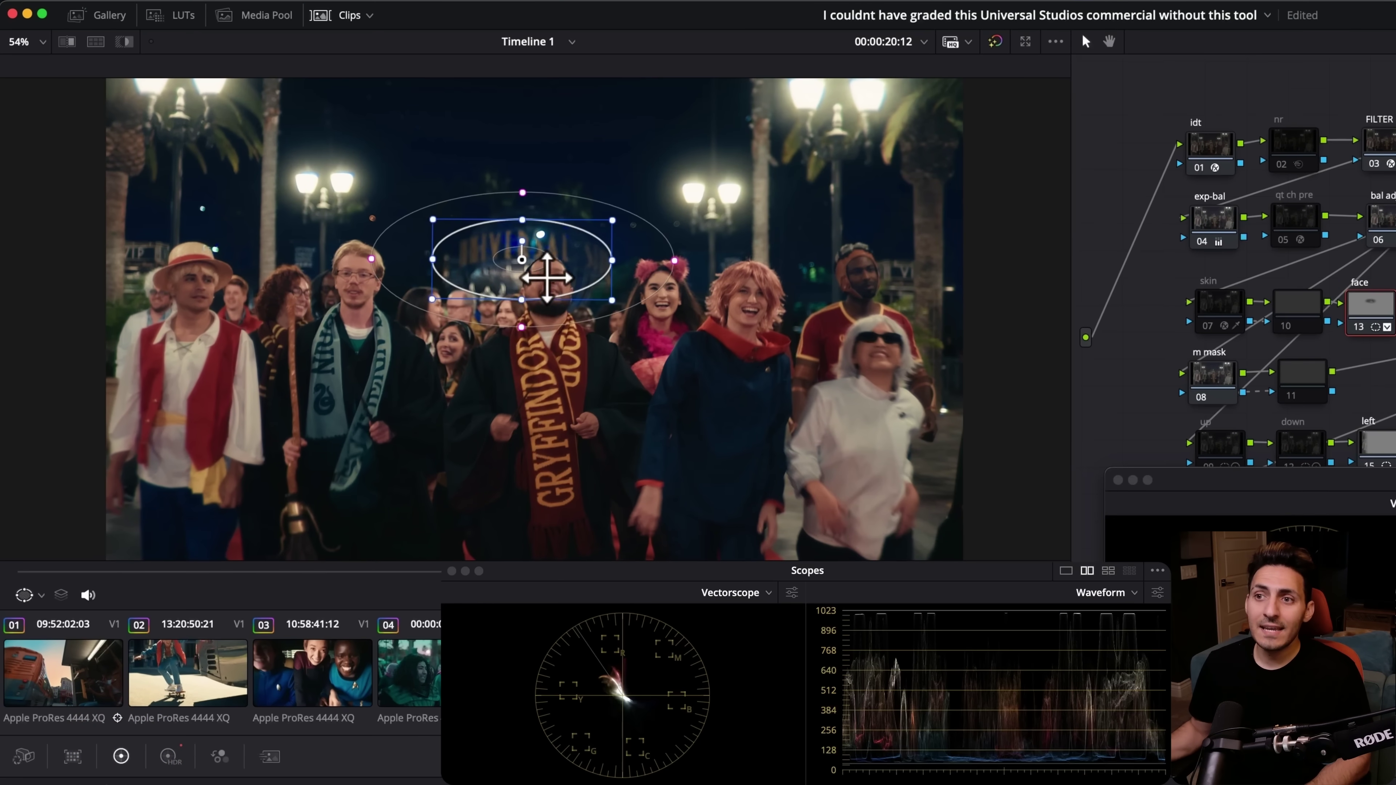
pyautogui.scroll(5, 547, 278)
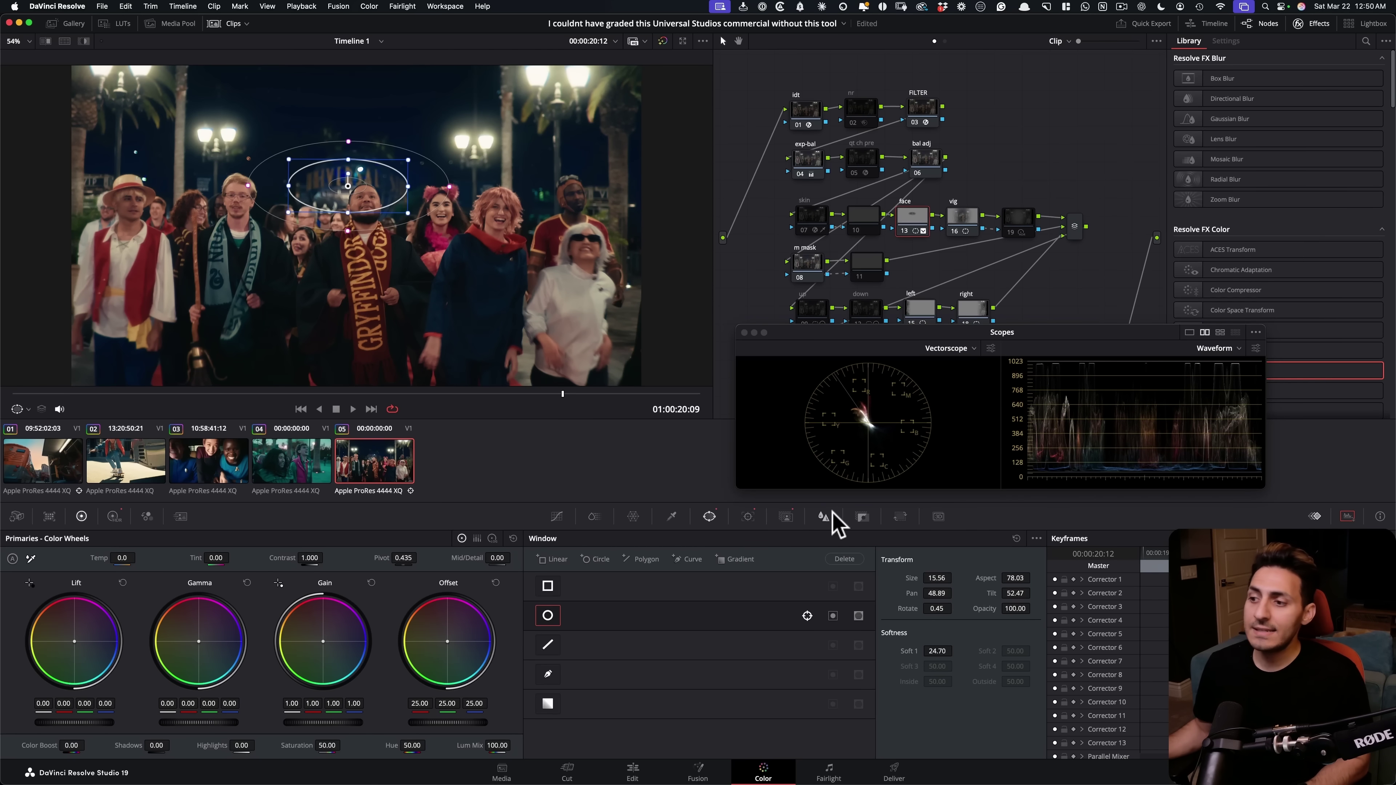
# Show the face node's uninverted Magic Mask overlay on the man in front of the globe and scrub to 01:00:20:12
pyautogui.click(824, 515)
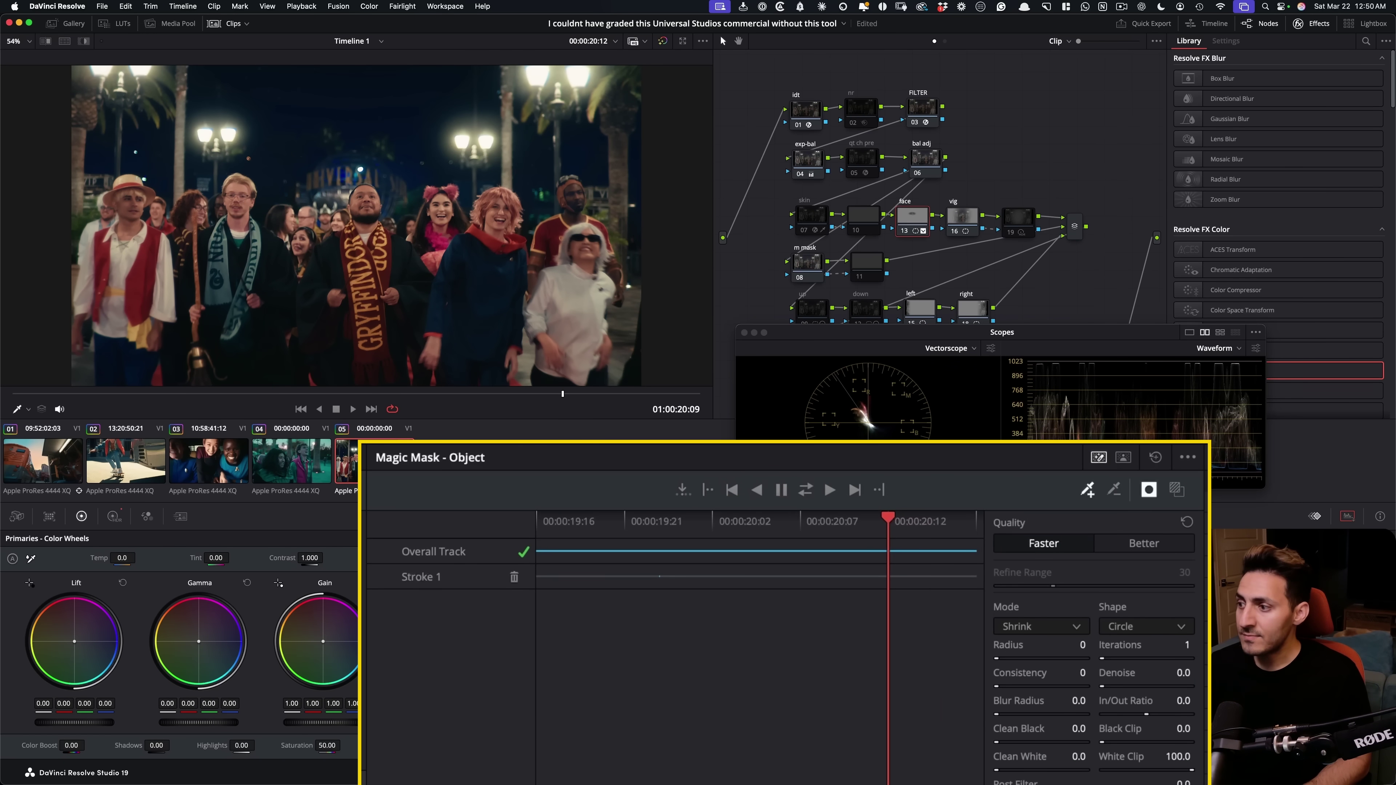
pyautogui.click(1176, 490)
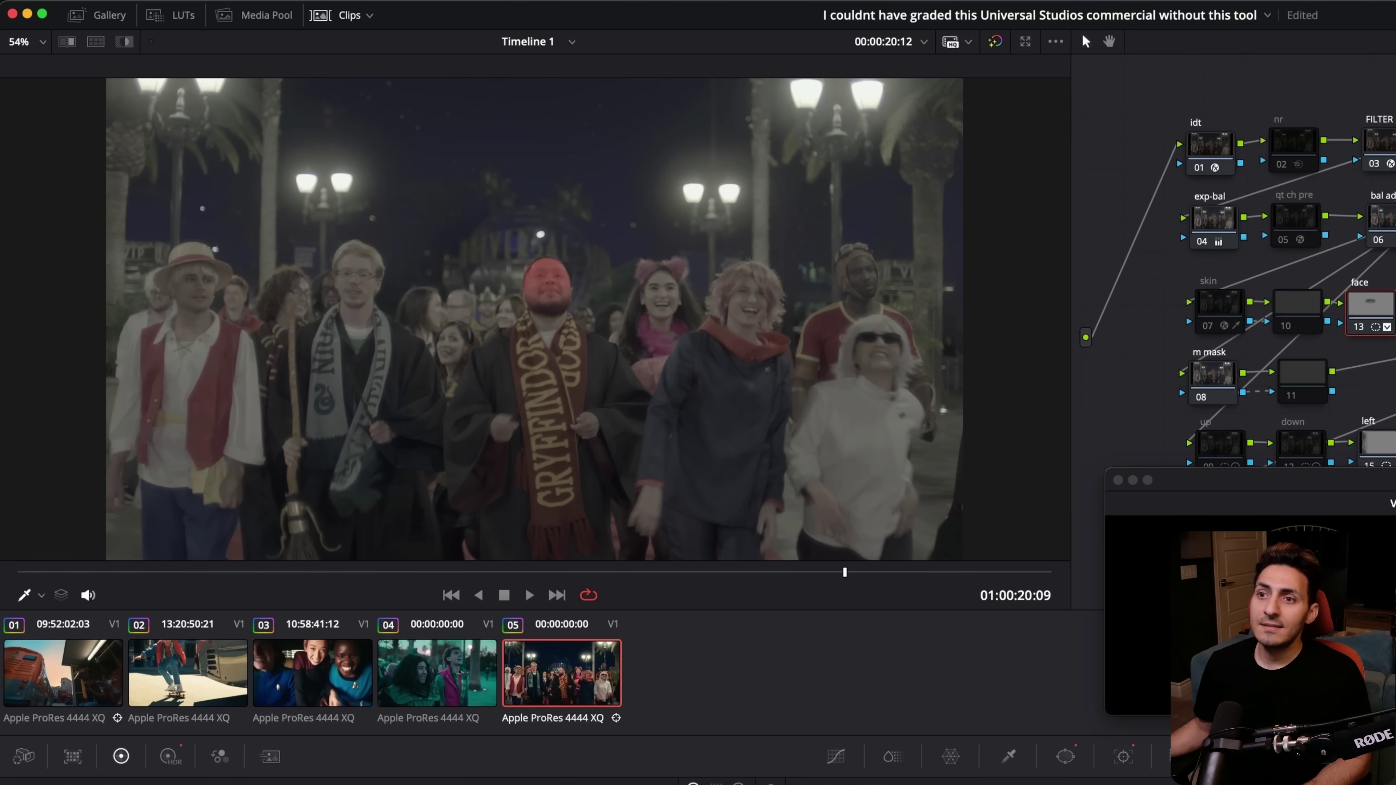
pyautogui.moveTo(397, 572); pyautogui.dragTo(962, 572)
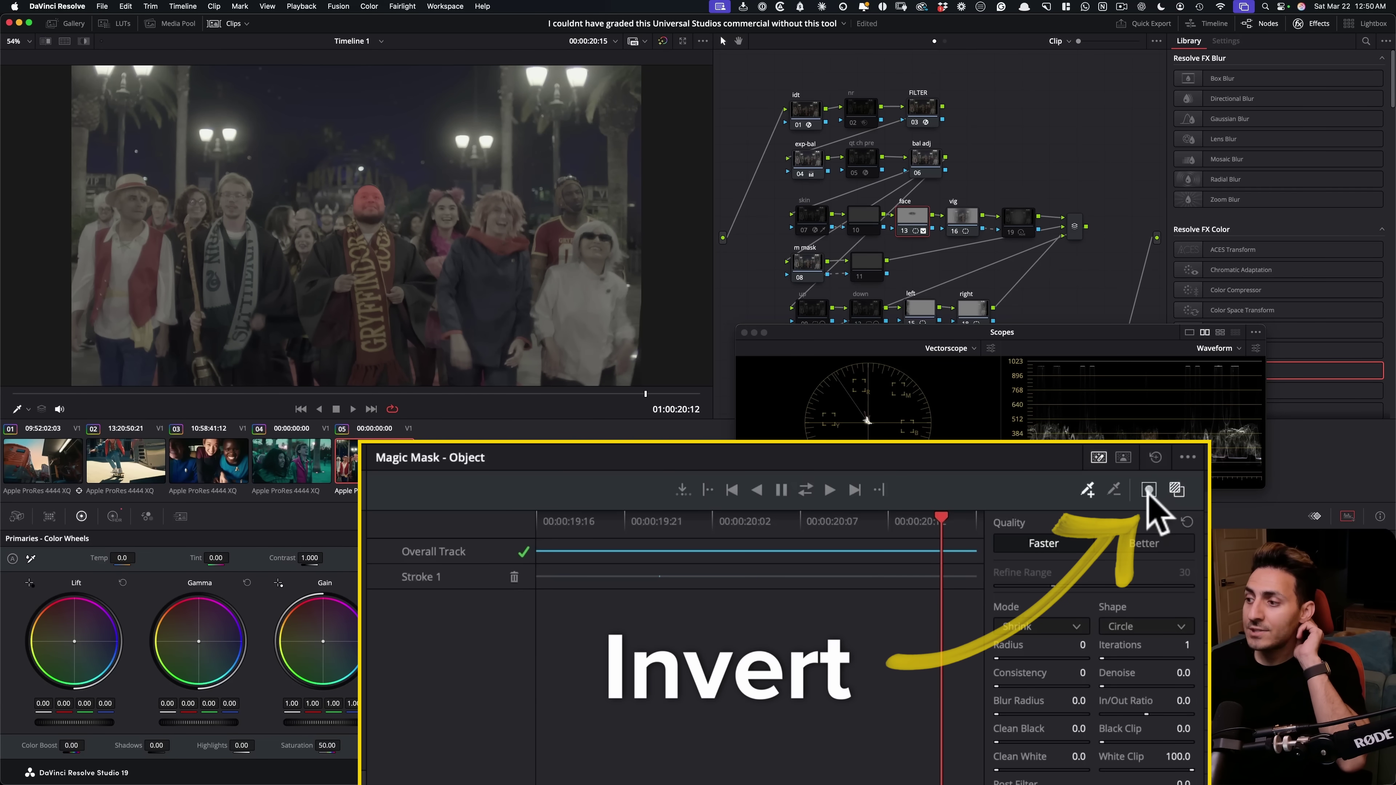
# Set the face node's Magic Mask quality to Better and retrack the man's stroke in both directions
pyautogui.click(1149, 541)
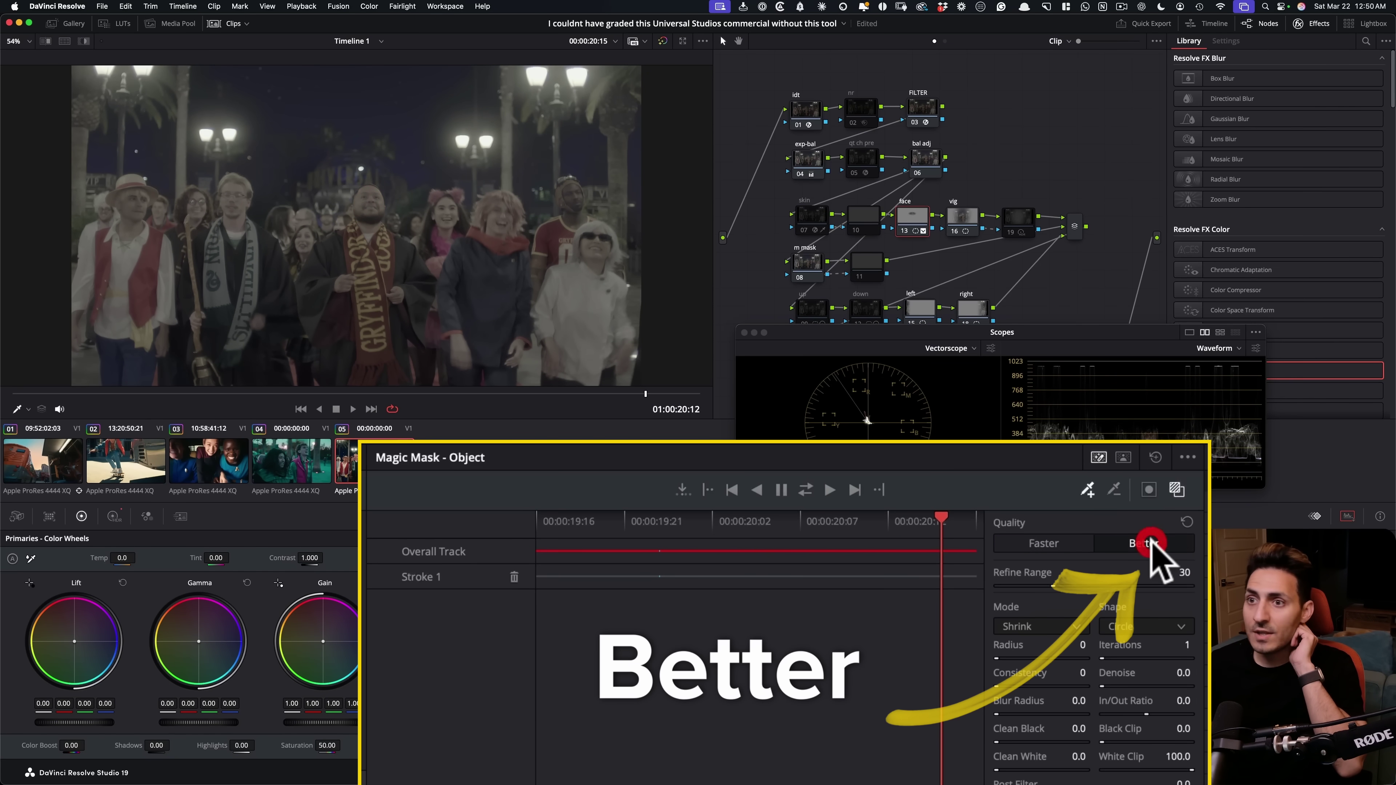
pyautogui.moveTo(797, 531)
pyautogui.mouseDown()
pyautogui.moveTo(714, 522)
pyautogui.moveTo(782, 525)
pyautogui.mouseUp()
pyautogui.click(804, 488)
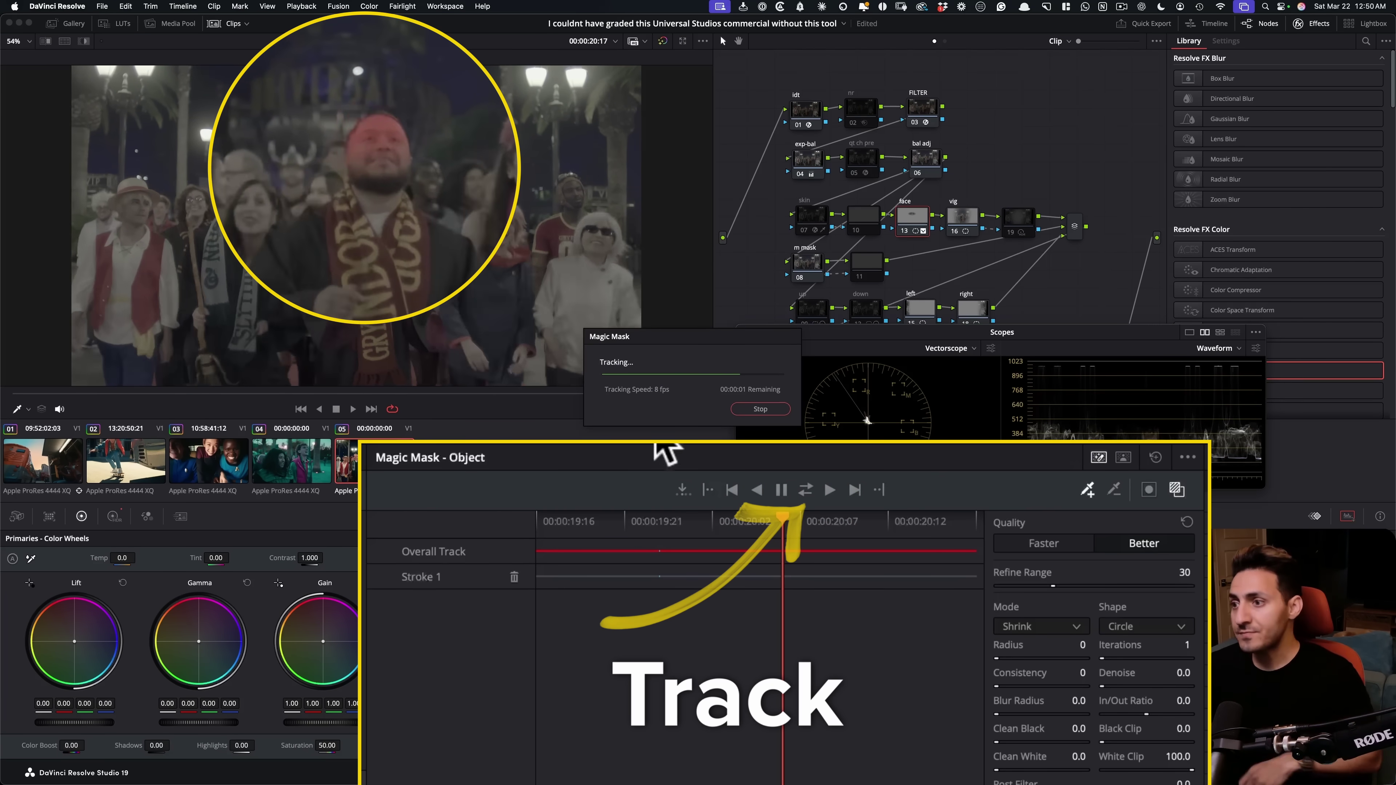
# Check the tracked mask, invert it at 01:00:20:06 to exclude the man's head from the globe selection, and review the circular window
pyautogui.press('space')
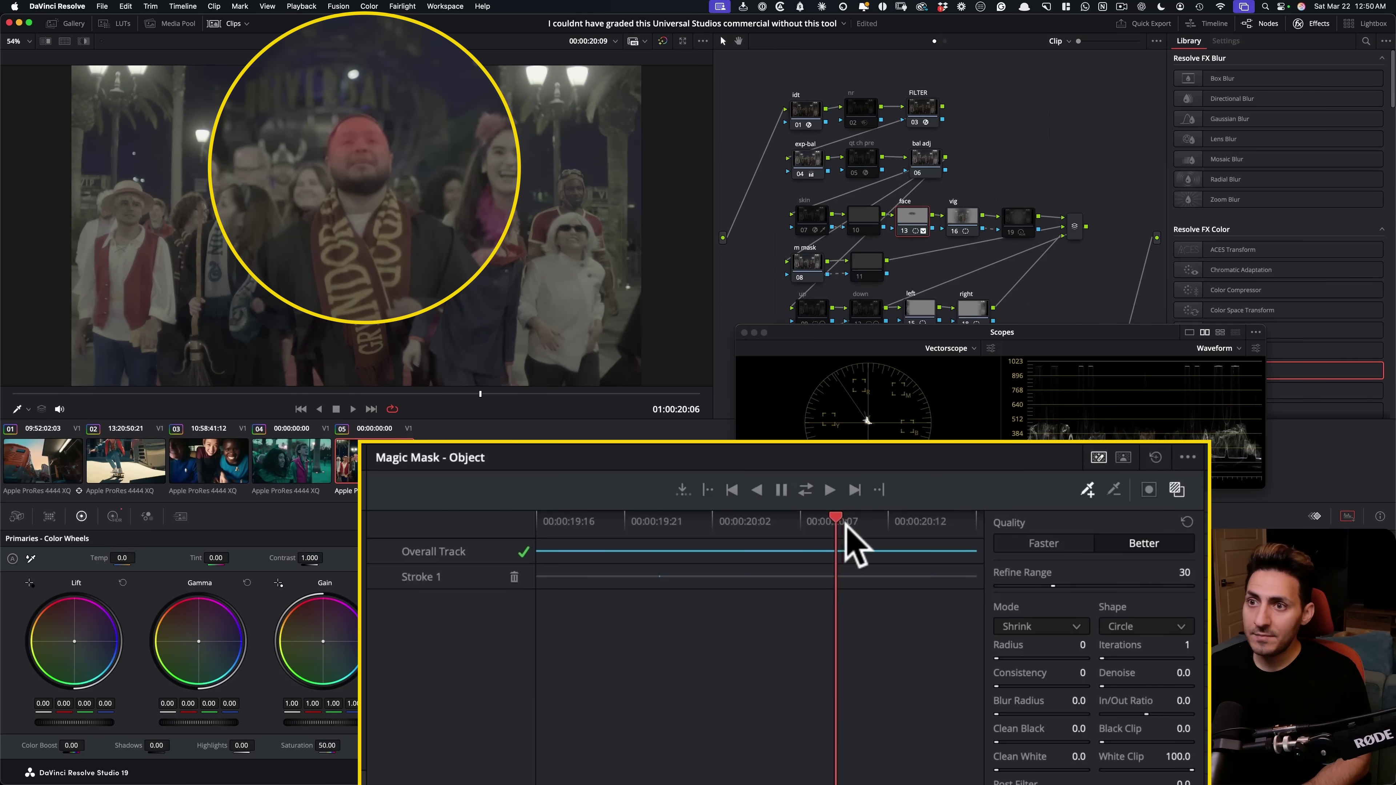
pyautogui.click(1148, 489)
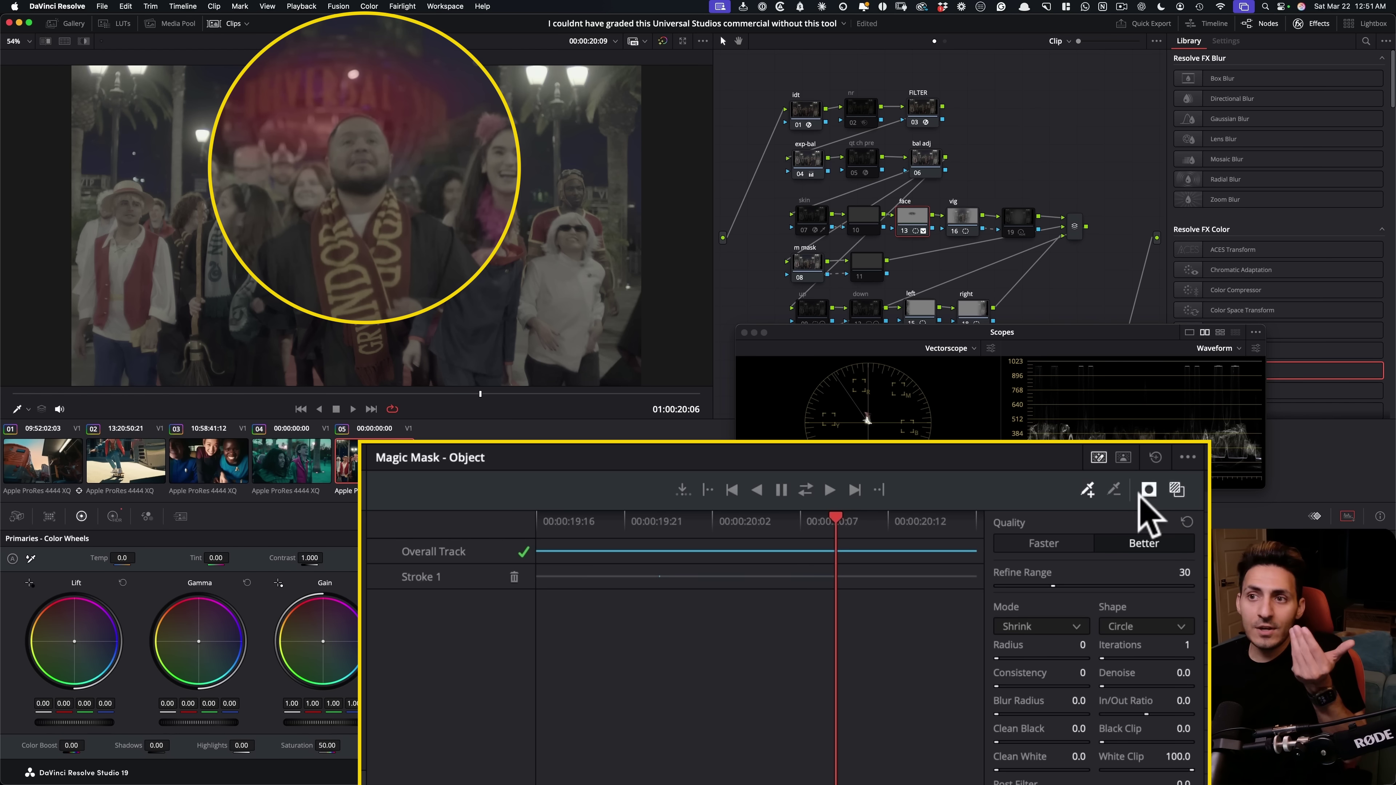
pyautogui.click(709, 516)
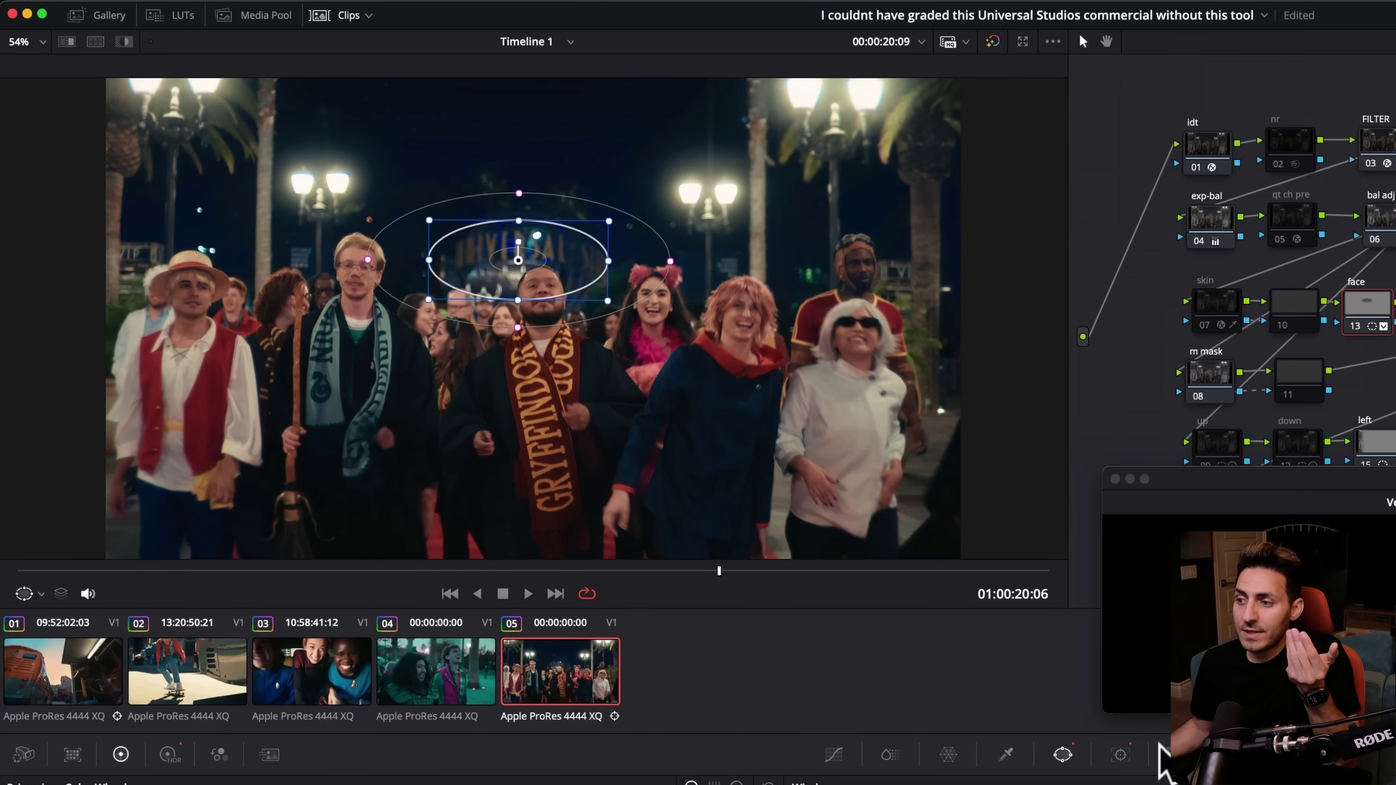
# Hide the face node's Magic Mask overlay and compare the globe area with the node disabled and enabled, scrubbing through the shot
pyautogui.click(786, 516)
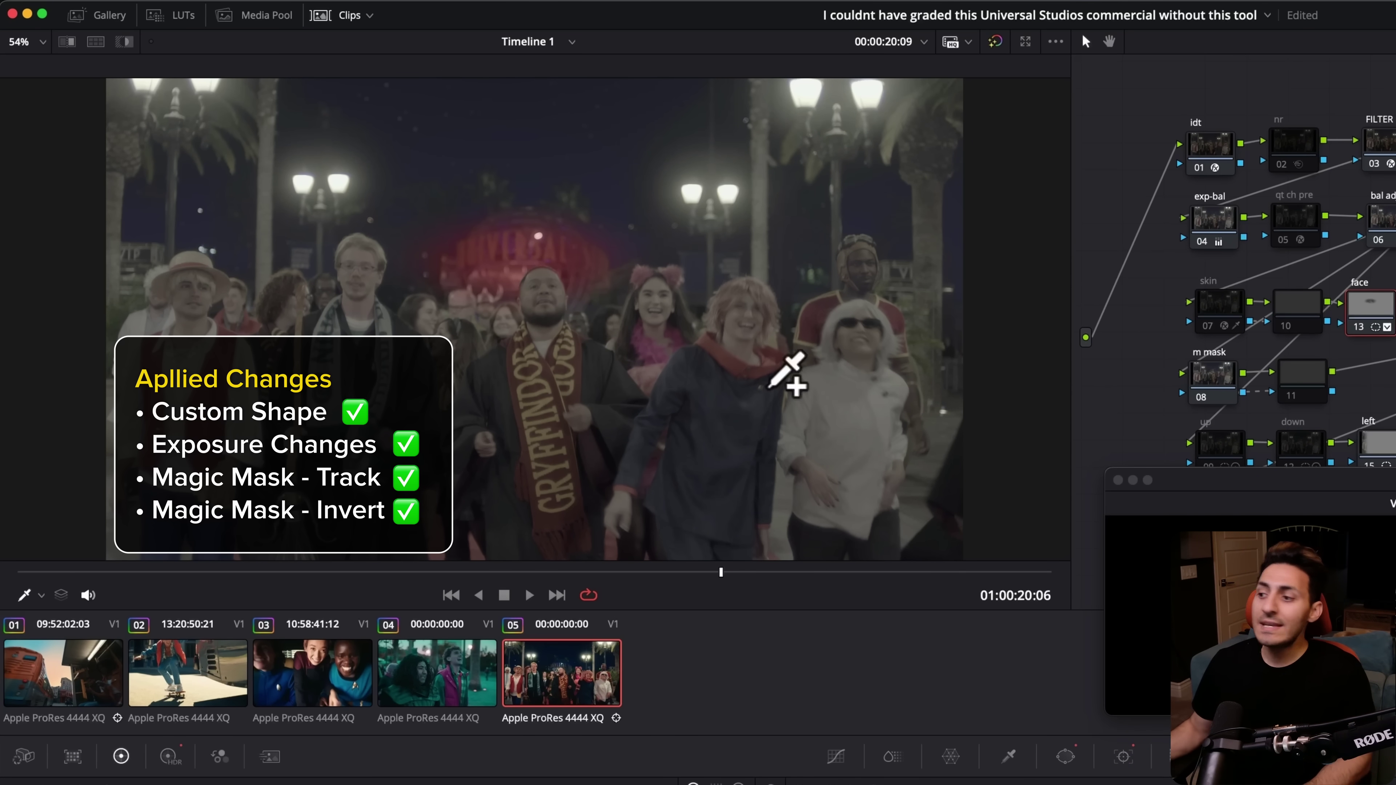
pyautogui.hotkey('shift', 'h')
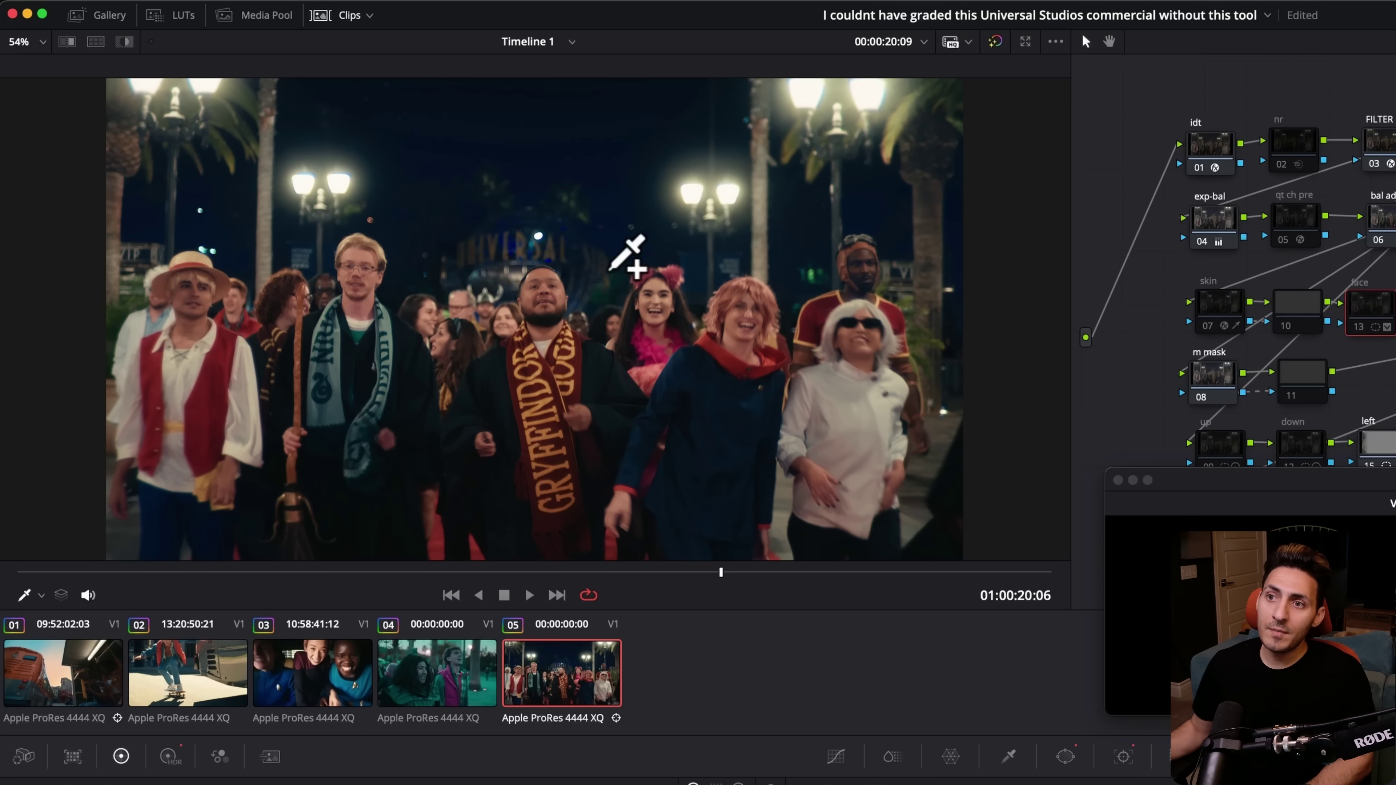
pyautogui.press('super+d')
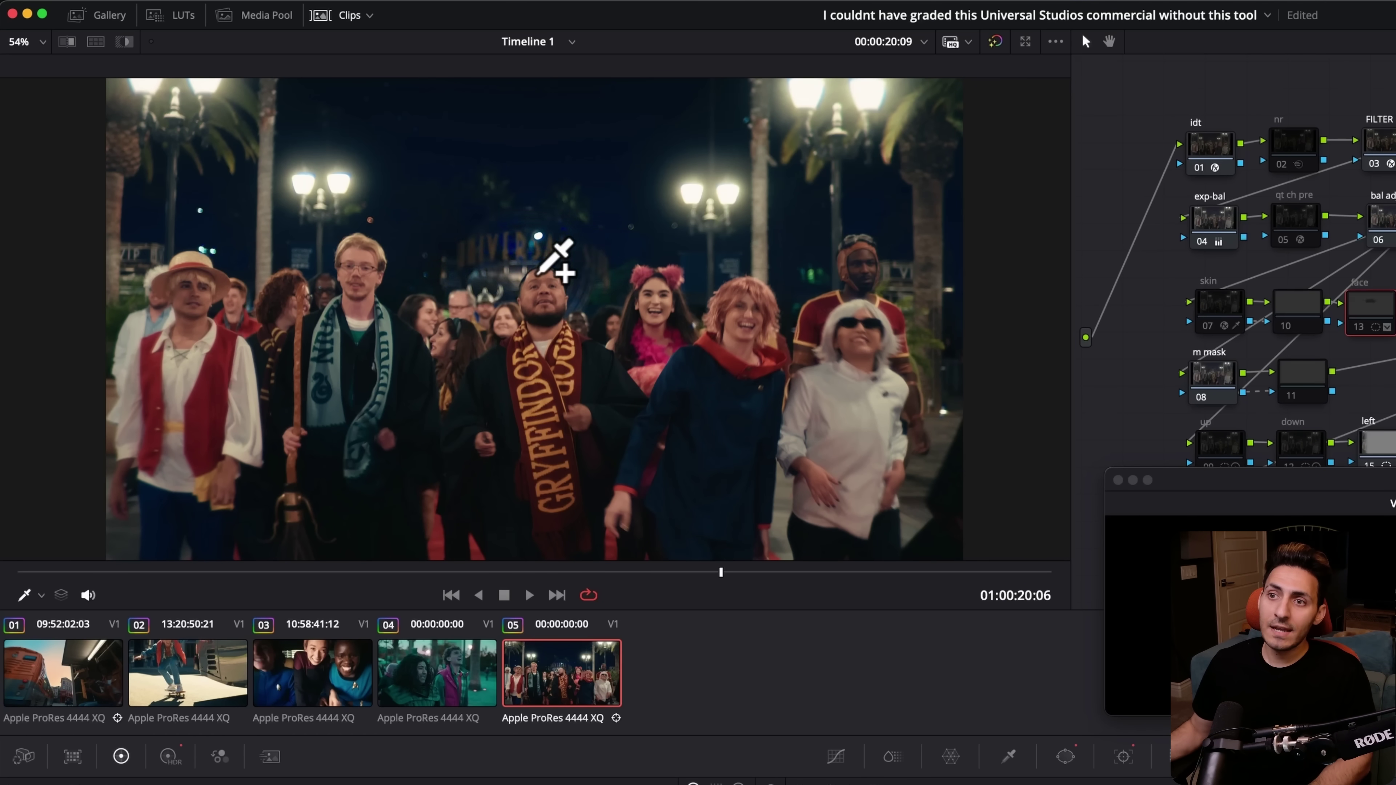
pyautogui.press('super+d')
pyautogui.moveTo(695, 582); pyautogui.dragTo(802, 582)
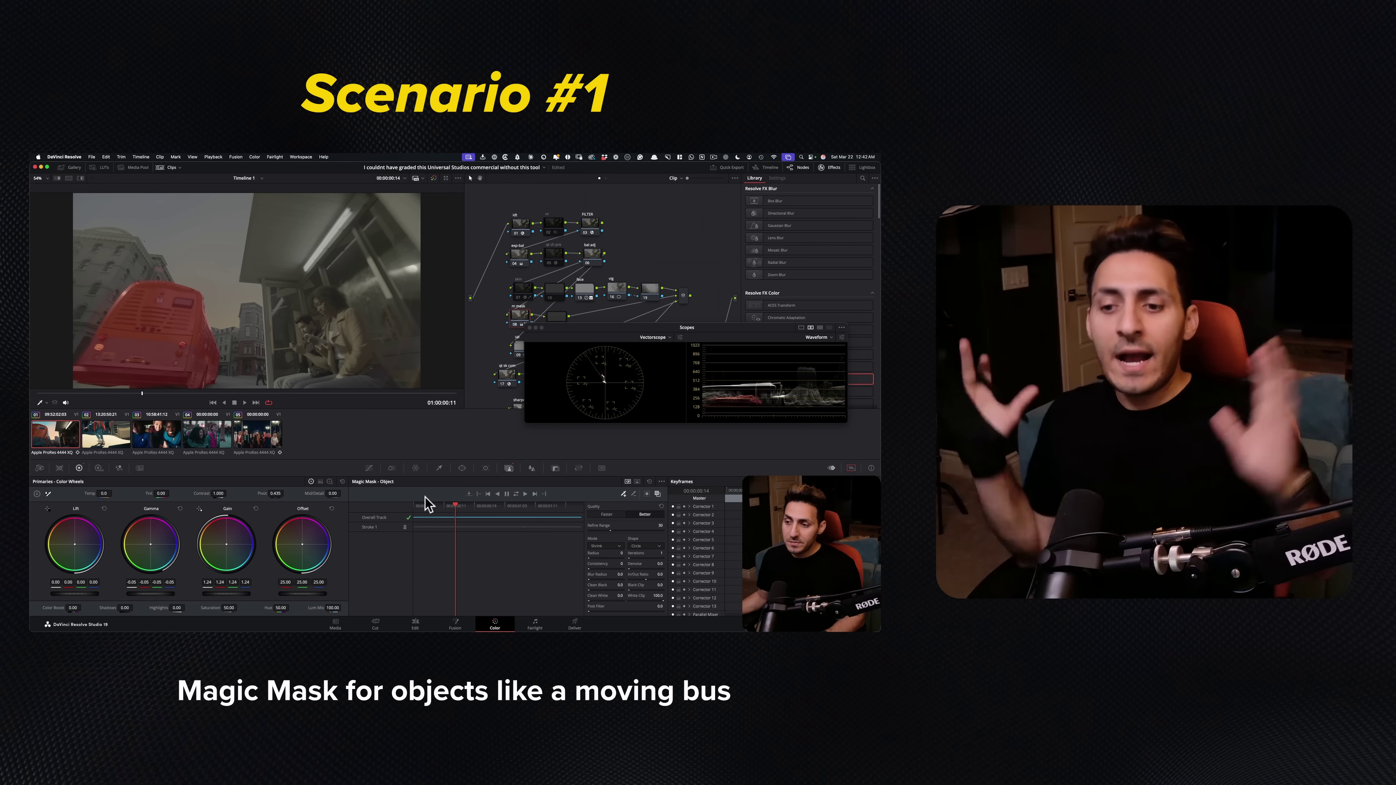
pyautogui.click(45, 394)
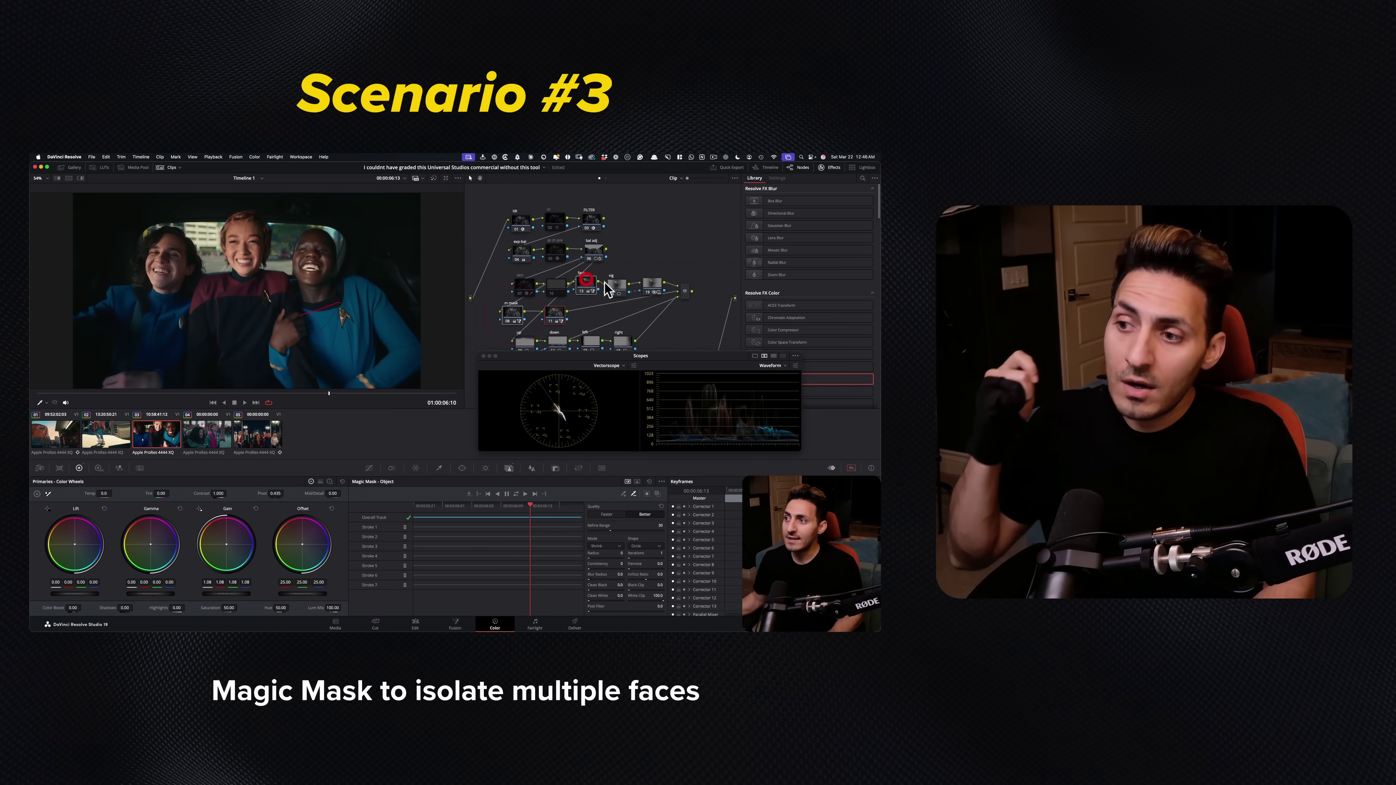
pyautogui.click(421, 394)
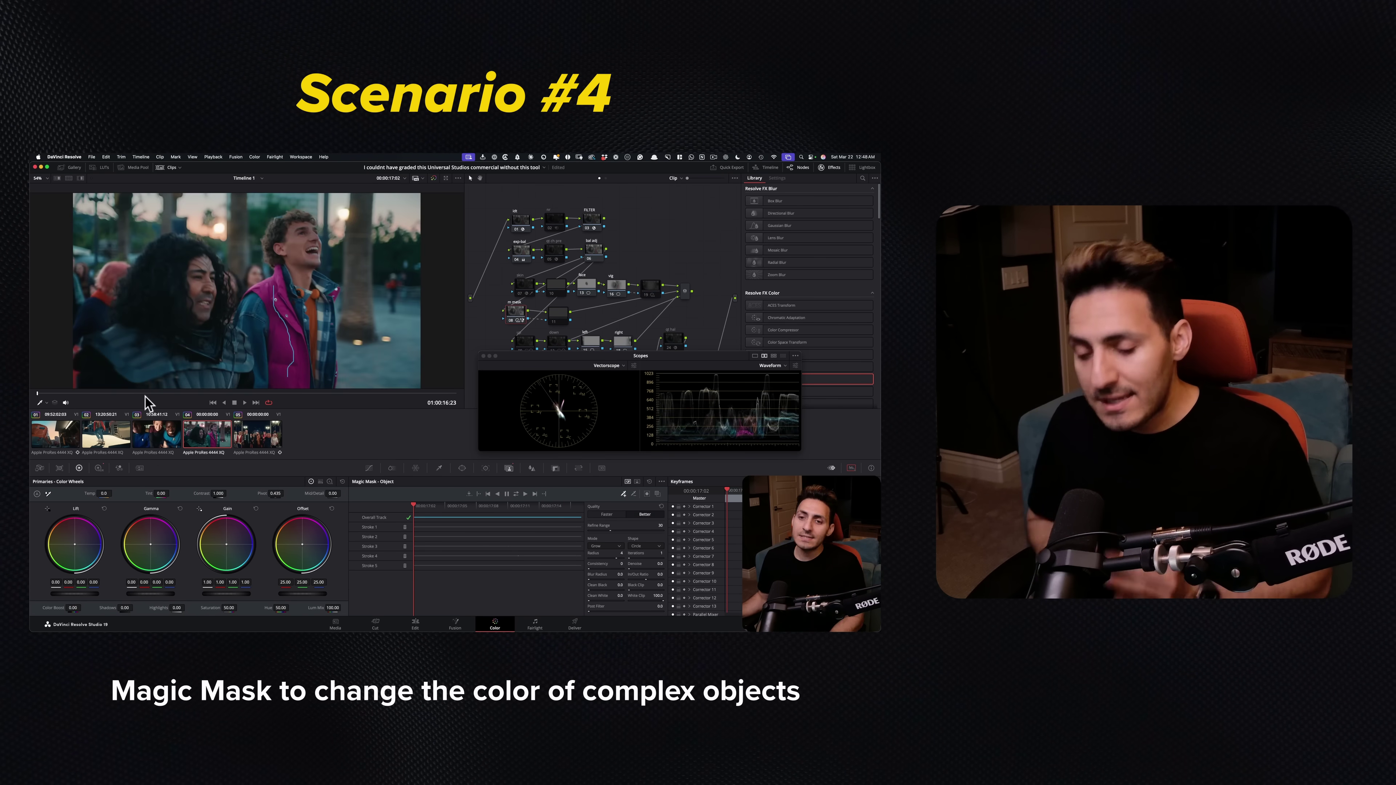
pyautogui.moveTo(146, 394); pyautogui.dragTo(326, 393)
pyautogui.click(658, 494)
pyautogui.click(658, 495)
pyautogui.click(658, 495)
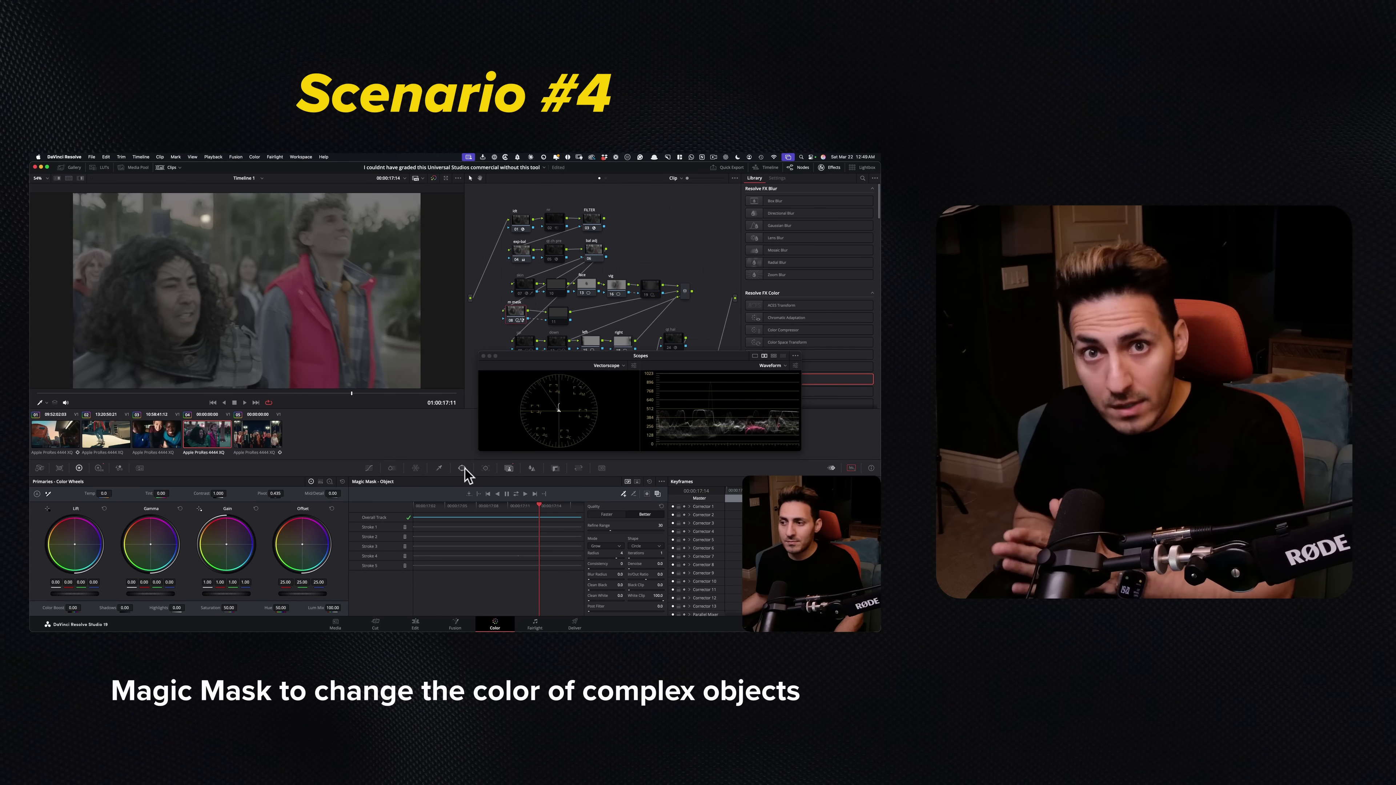
pyautogui.click(660, 496)
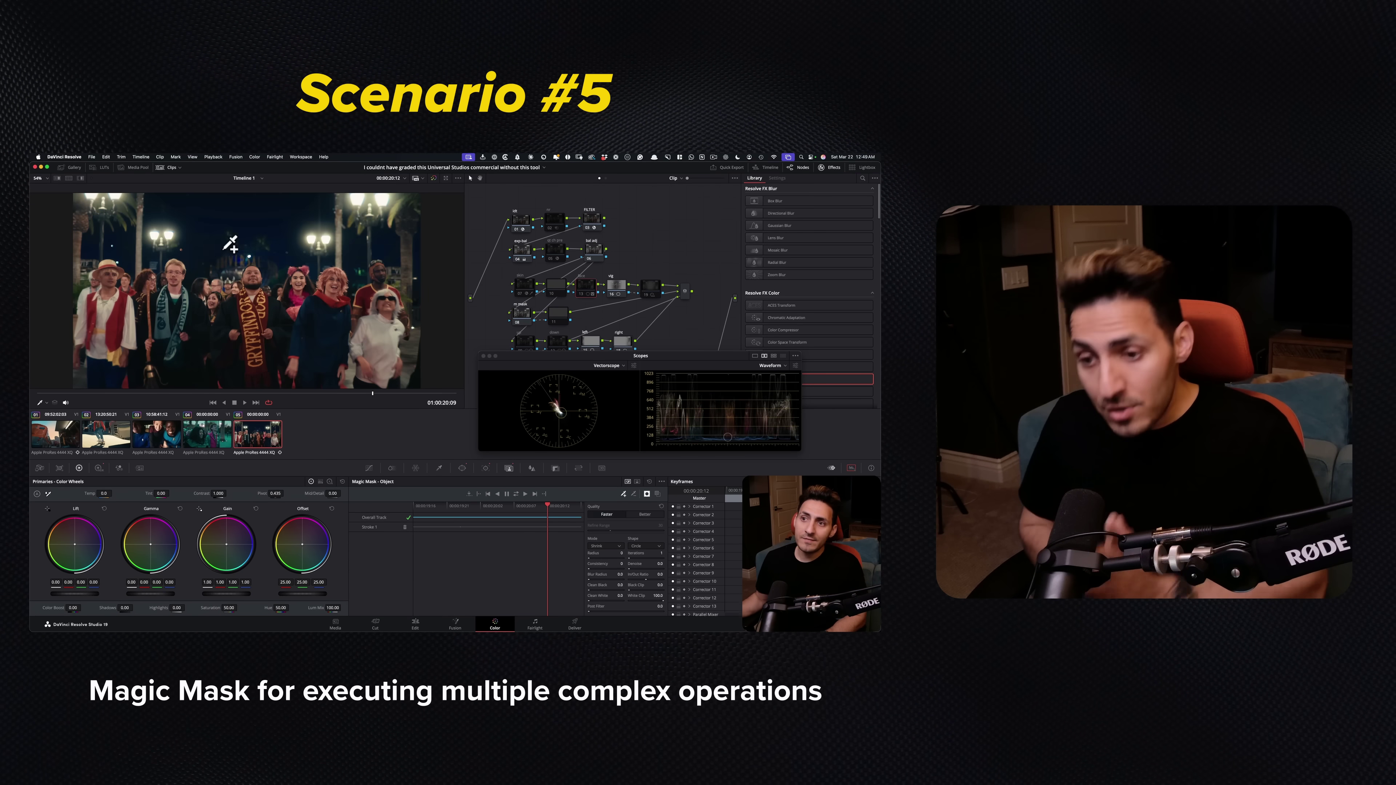